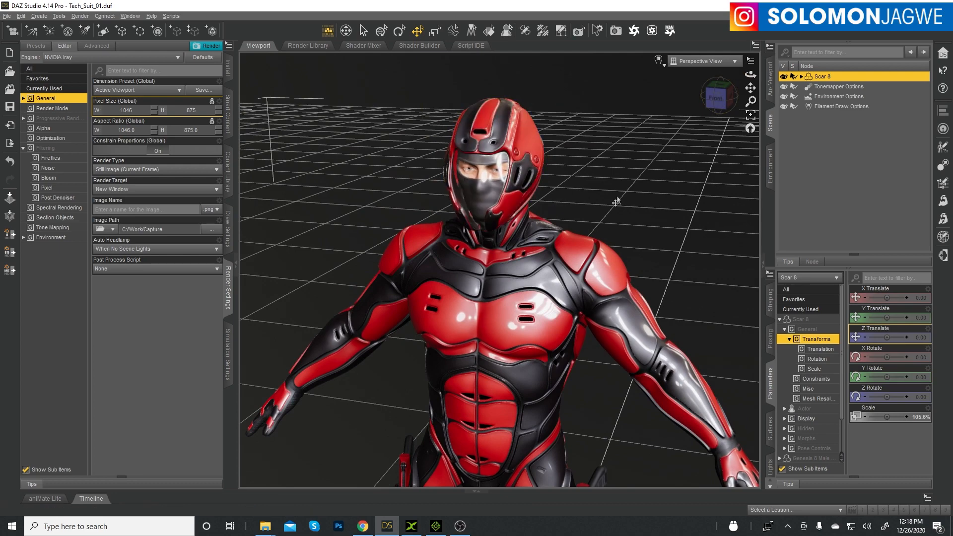
Examine the red and black armored character in the viewport from several angles and distances.
scroll(647, 186, down, 1)
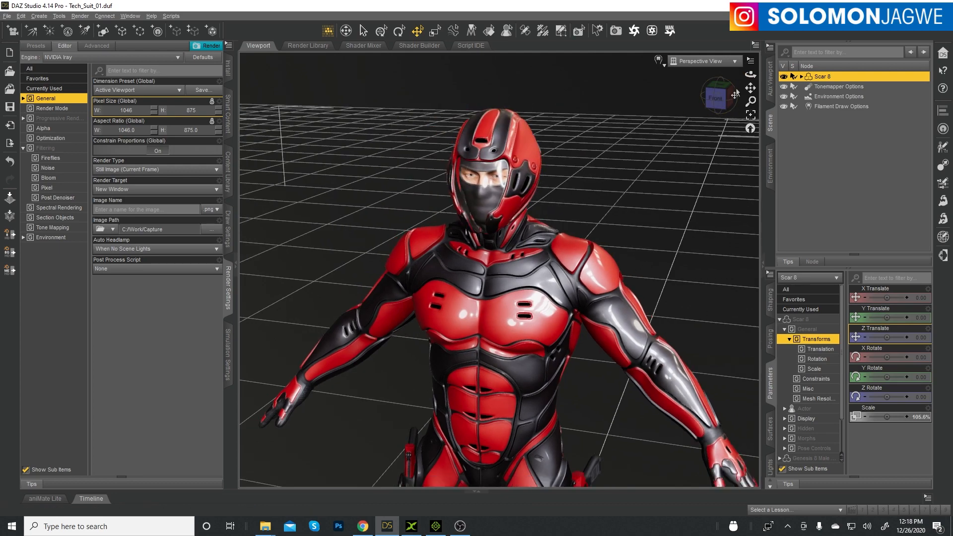
drag(750, 74, 764, 54)
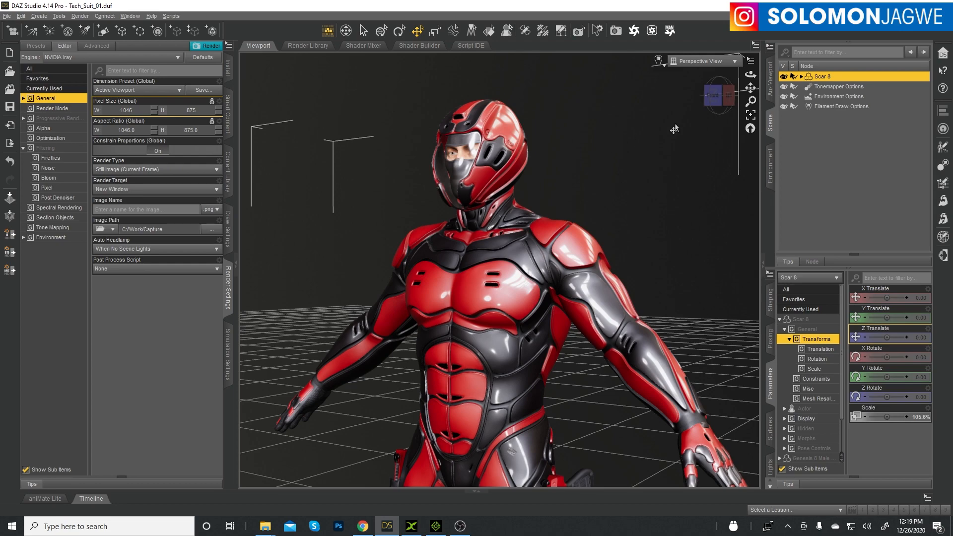
mouse_move(750, 74)
mouse_down()
mouse_move(767, 75)
mouse_move(742, 75)
mouse_up()
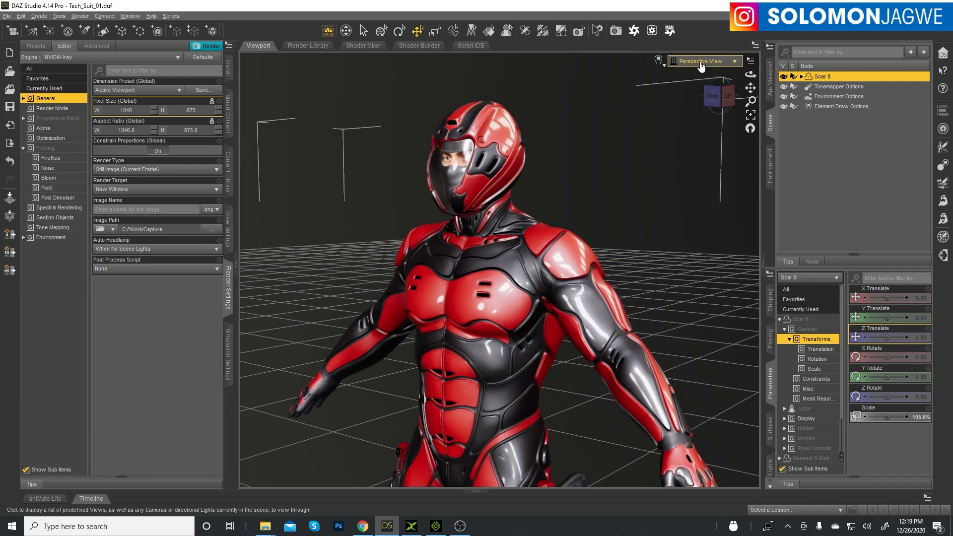
click(658, 60)
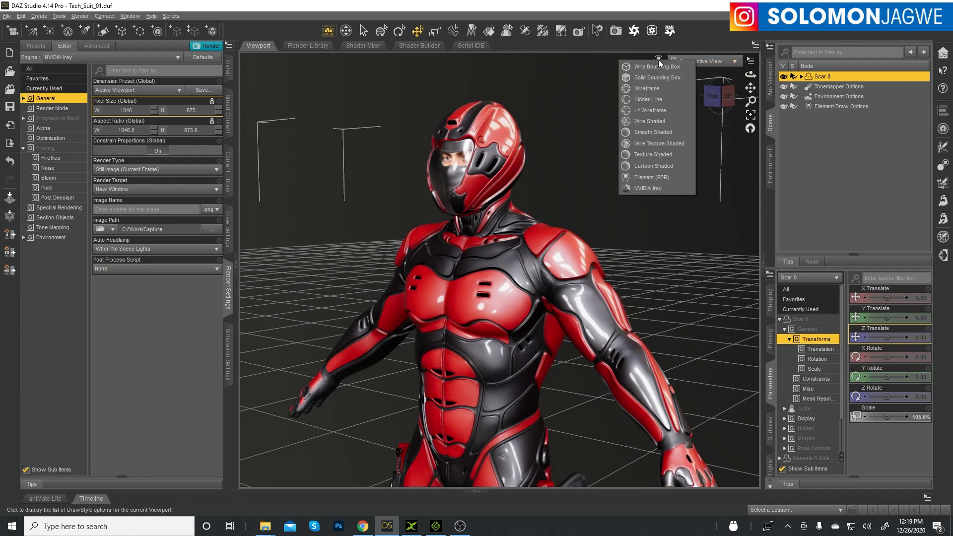
click(554, 154)
mouse_move(750, 75)
mouse_down()
mouse_move(793, 74)
mouse_move(729, 75)
mouse_move(764, 62)
mouse_up()
drag(750, 101, 761, 159)
drag(750, 74, 797, 74)
Switch to Chrome and look over the ActorCore home page.
click(362, 525)
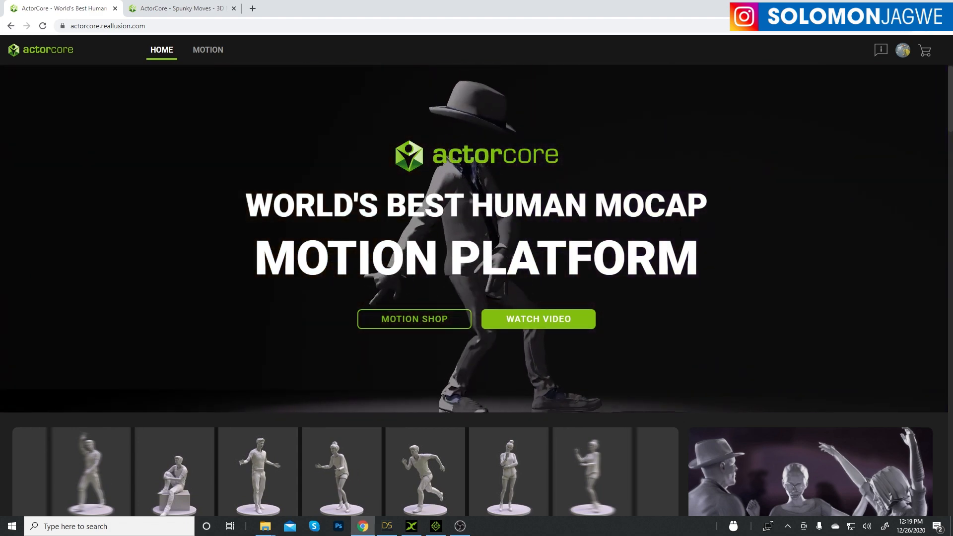
scroll(679, 238, down, 3)
scroll(677, 234, up, 3)
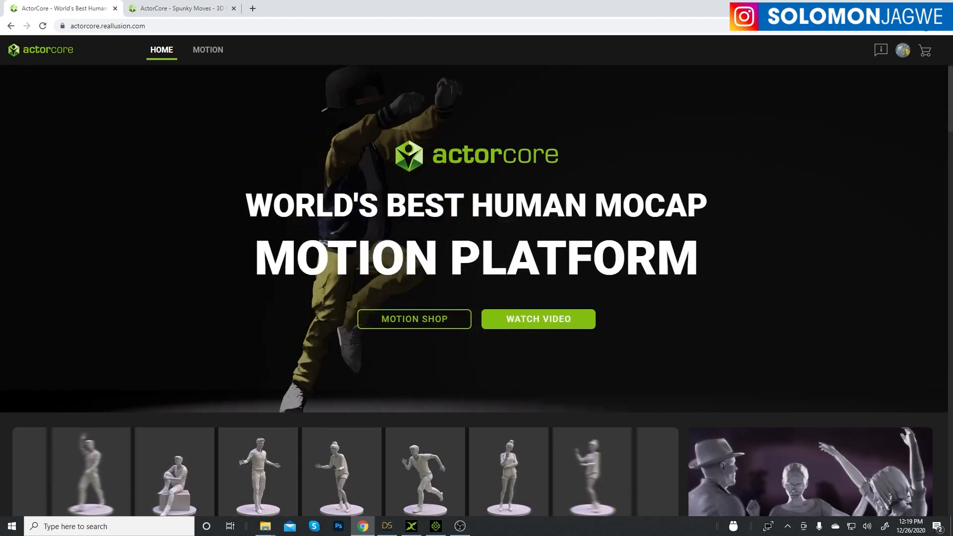
scroll(628, 259, down, 4)
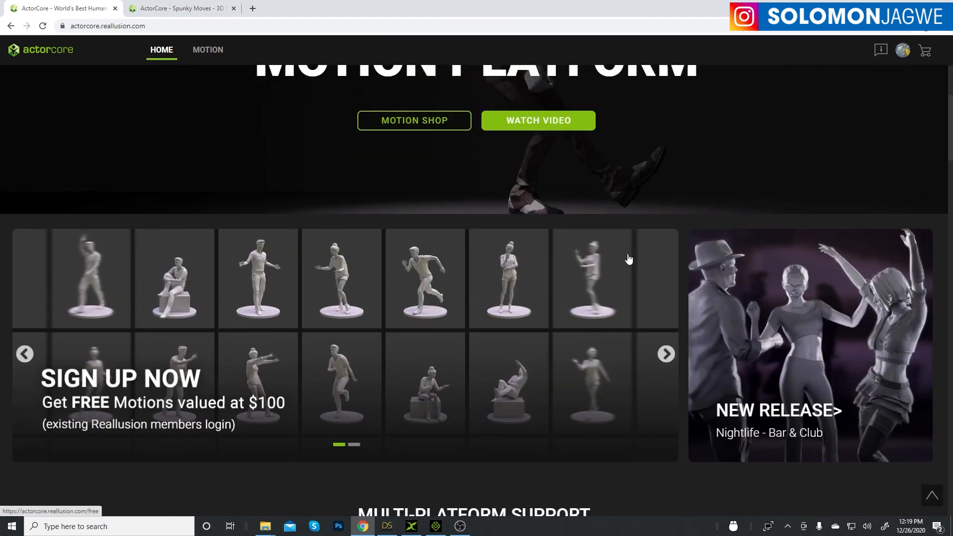
scroll(629, 259, up, 1)
scroll(628, 259, up, 4)
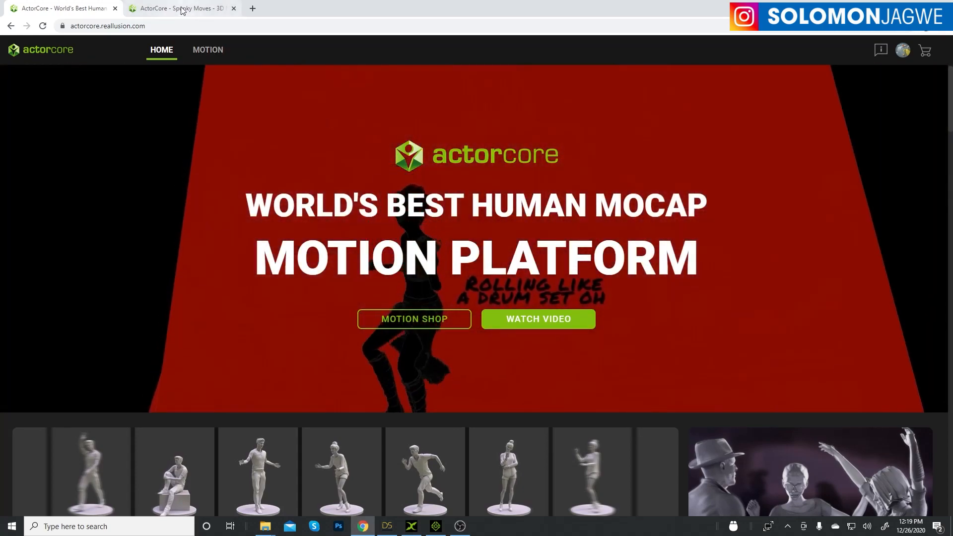
Bring up the ActorCore motion page for the Spunky Moves pack and read its description.
click(182, 9)
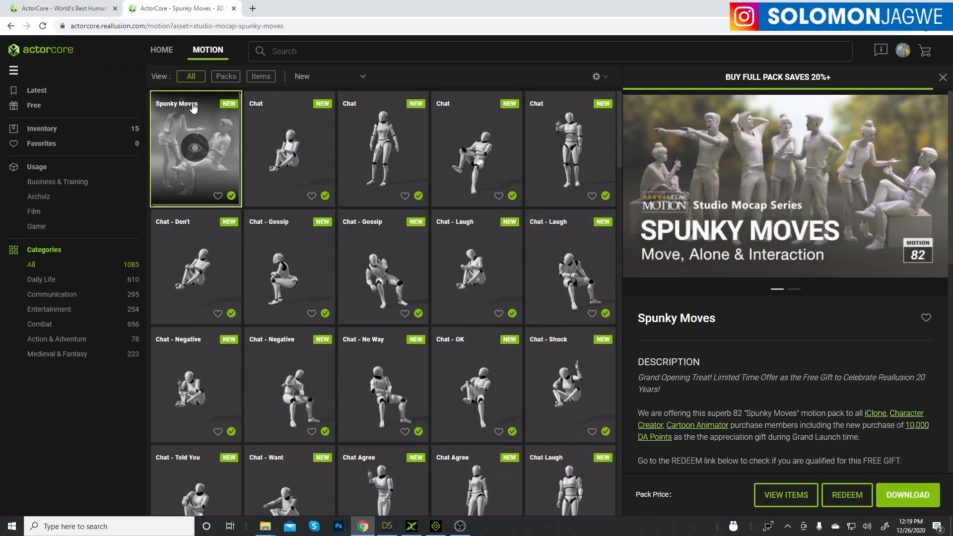
scroll(823, 326, down, 3)
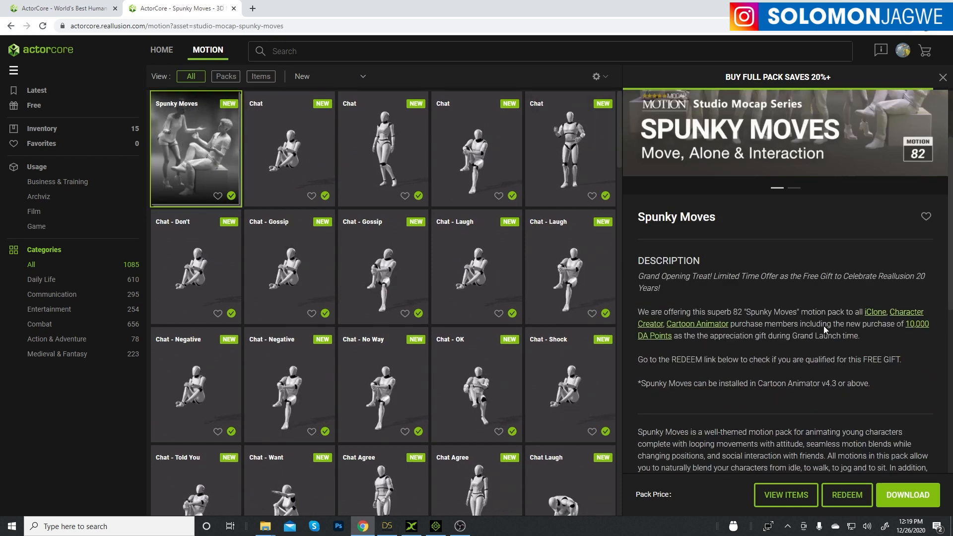
scroll(823, 325, up, 3)
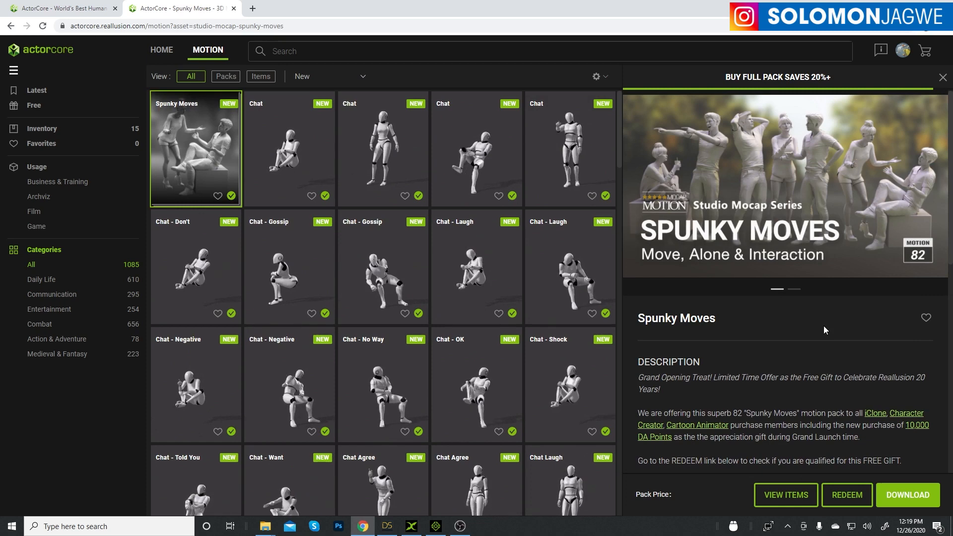
scroll(816, 311, down, 6)
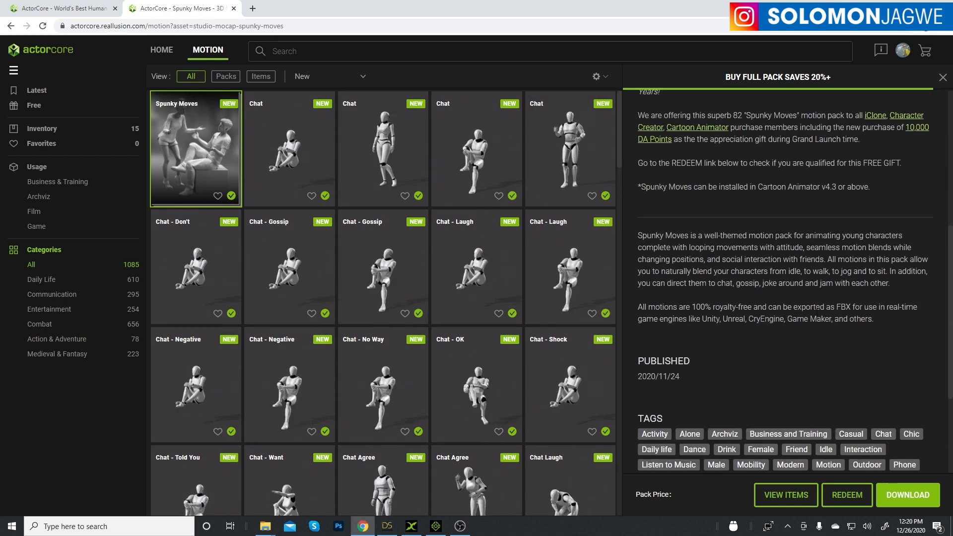
scroll(816, 308, up, 6)
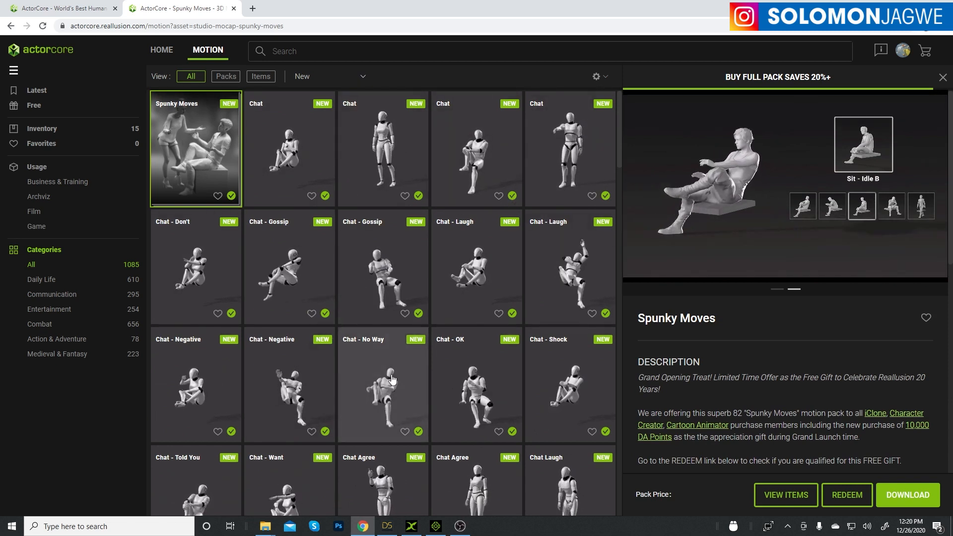
Browse the motion thumbnails in the ActorCore catalog as far as the Walk To Sit and dining motions.
scroll(511, 280, down, 3)
scroll(513, 283, down, 1)
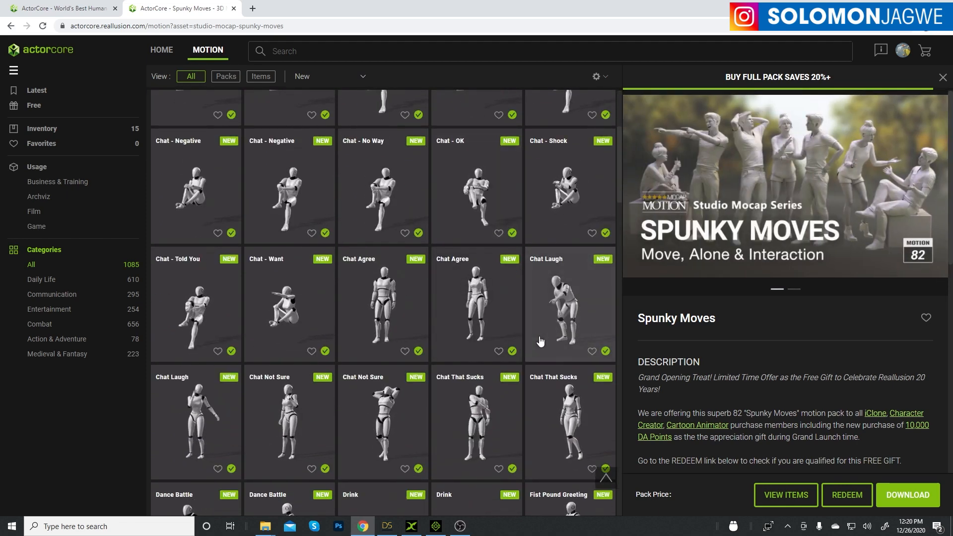
scroll(541, 332, down, 3)
scroll(541, 331, up, 6)
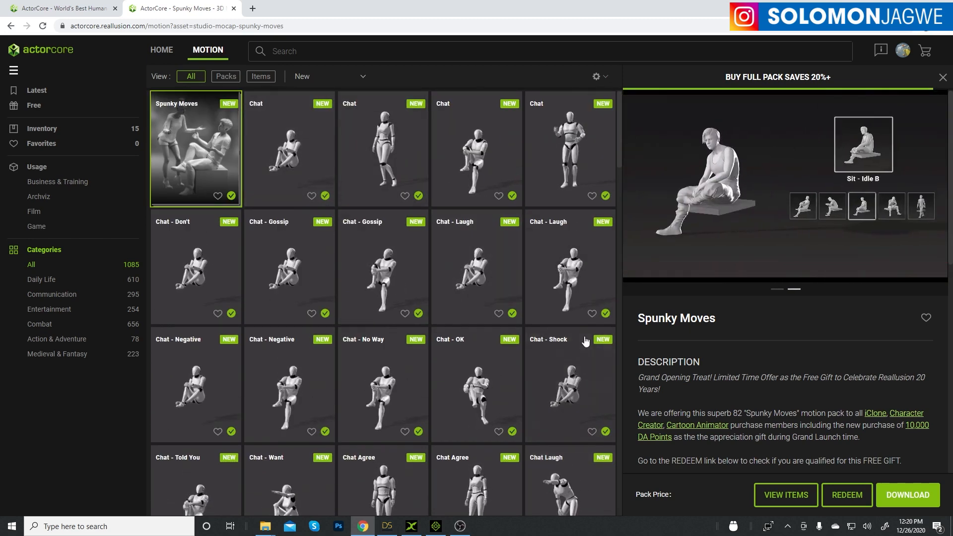
scroll(583, 329, down, 5)
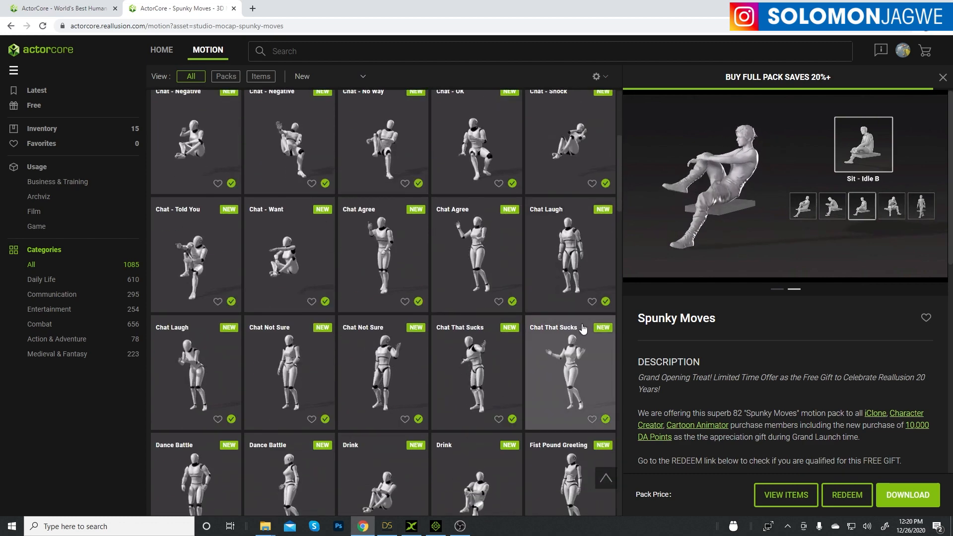
scroll(583, 329, up, 3)
scroll(583, 329, up, 2)
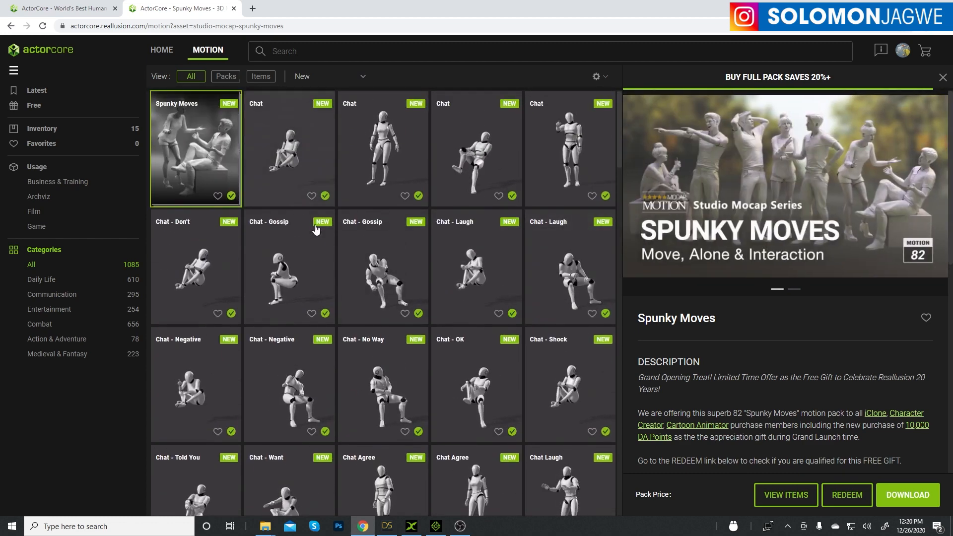
scroll(609, 319, down, 3)
scroll(610, 319, down, 3)
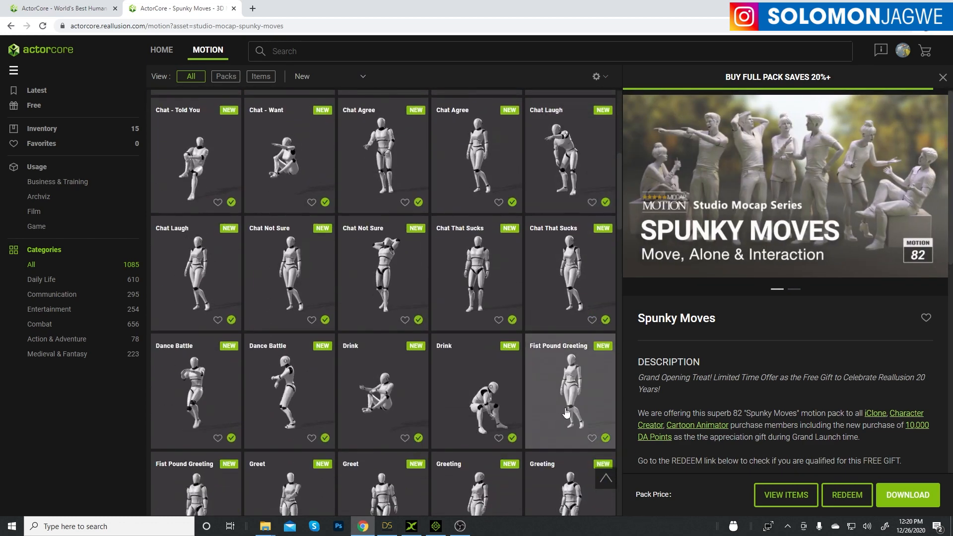
scroll(566, 412, down, 8)
scroll(565, 411, down, 5)
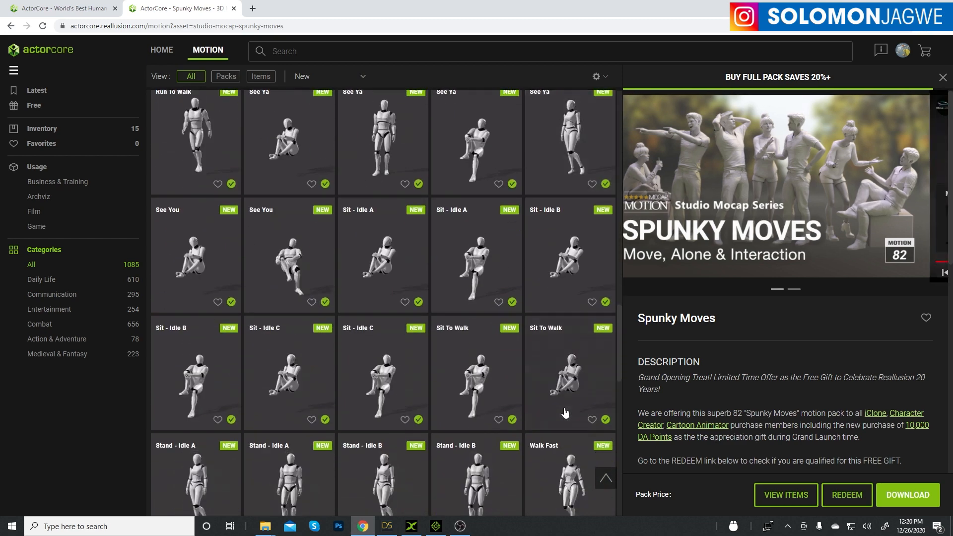
scroll(564, 411, down, 3)
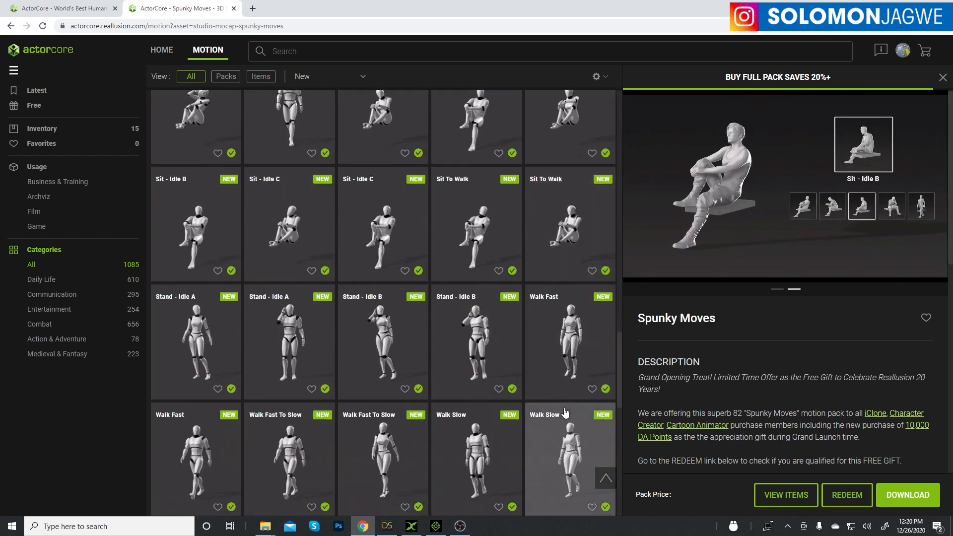
scroll(564, 411, down, 9)
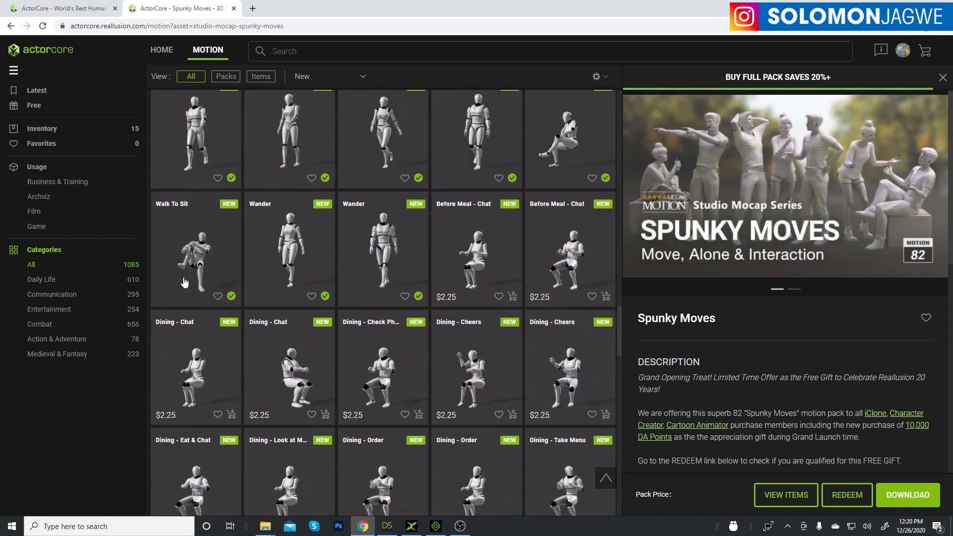
Preview the male Walk To Sit motion in full screen on the dark armored soldier avatar from different angles.
click(198, 262)
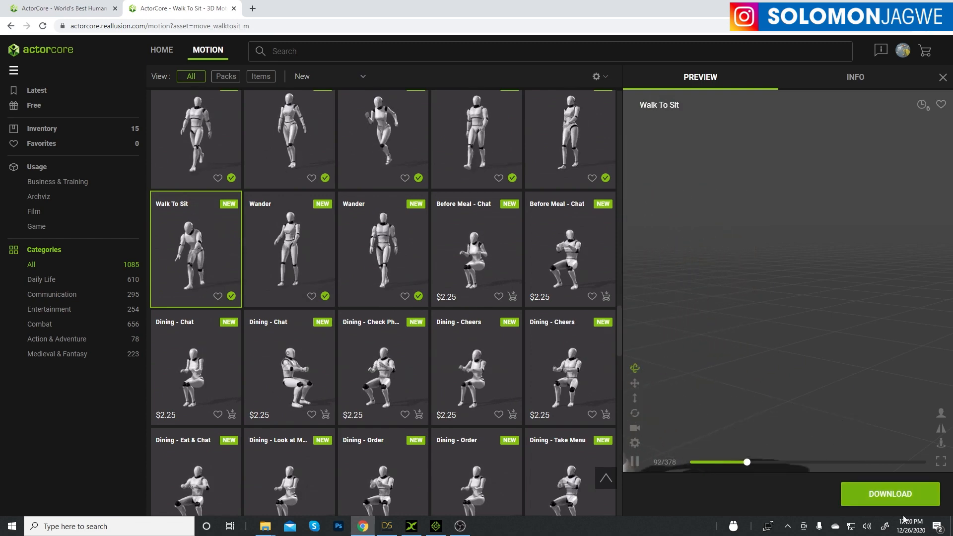
click(940, 462)
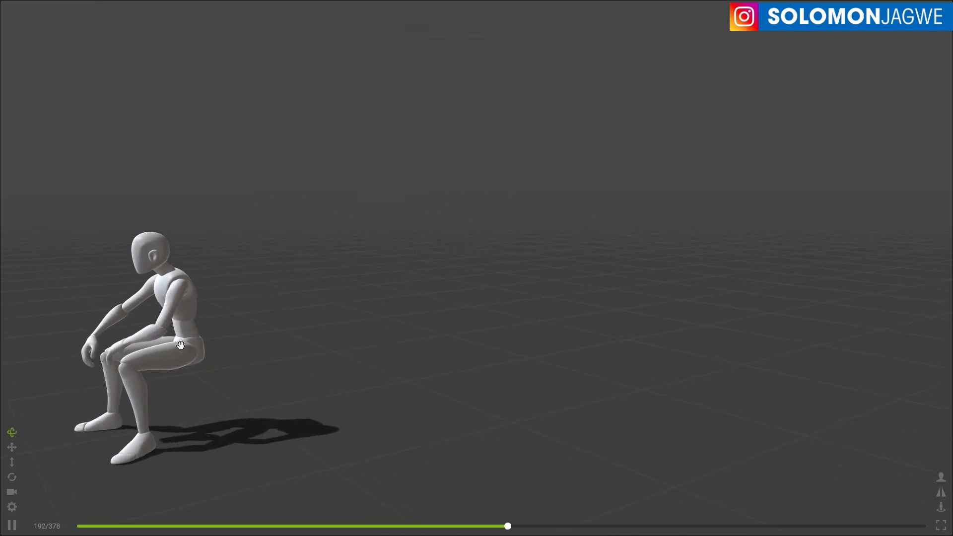
mouse_move(940, 477)
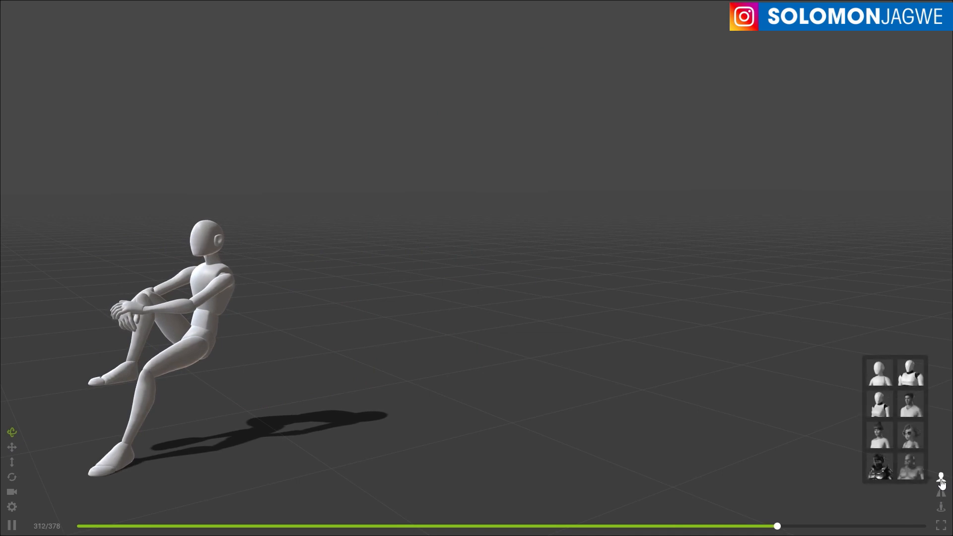
click(891, 474)
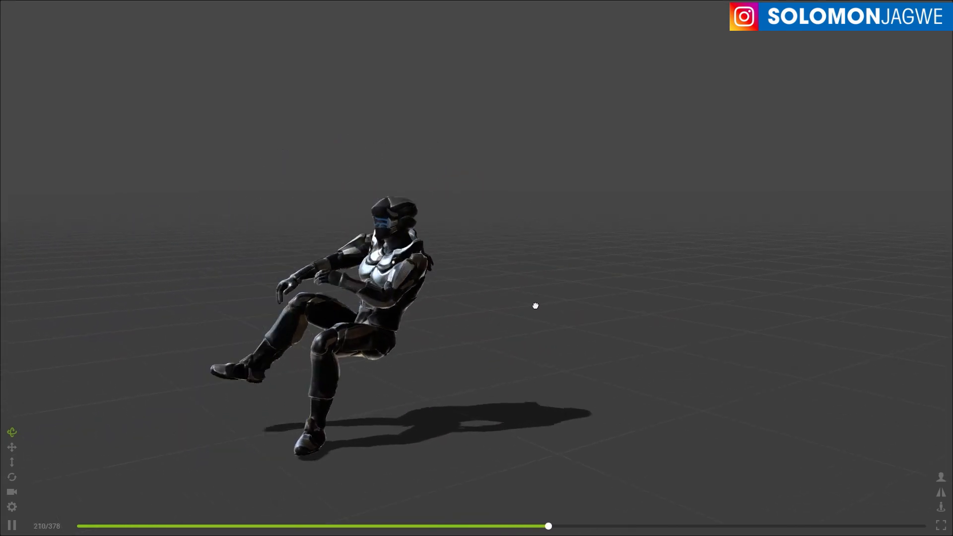
click(941, 507)
click(942, 509)
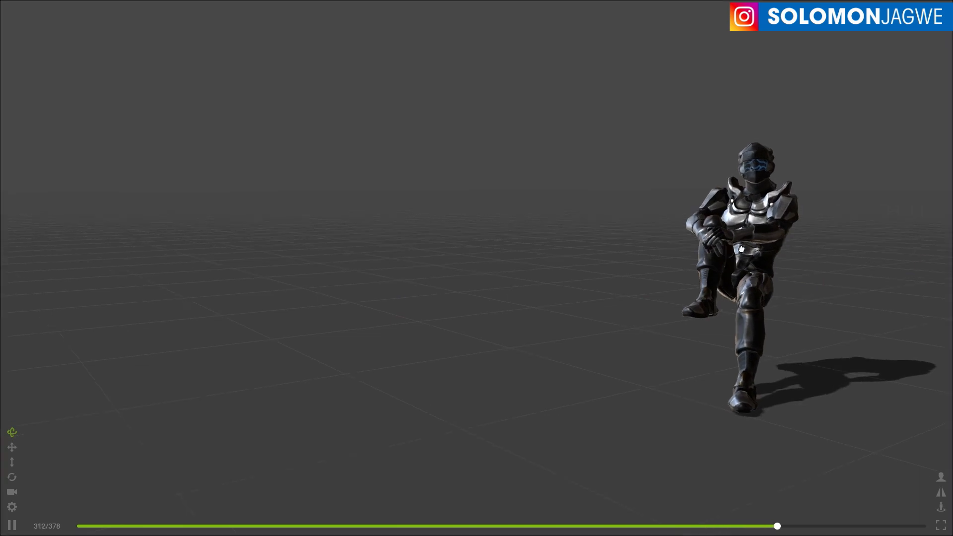
mouse_move(741, 249)
mouse_down()
mouse_move(673, 253)
mouse_move(748, 251)
mouse_up()
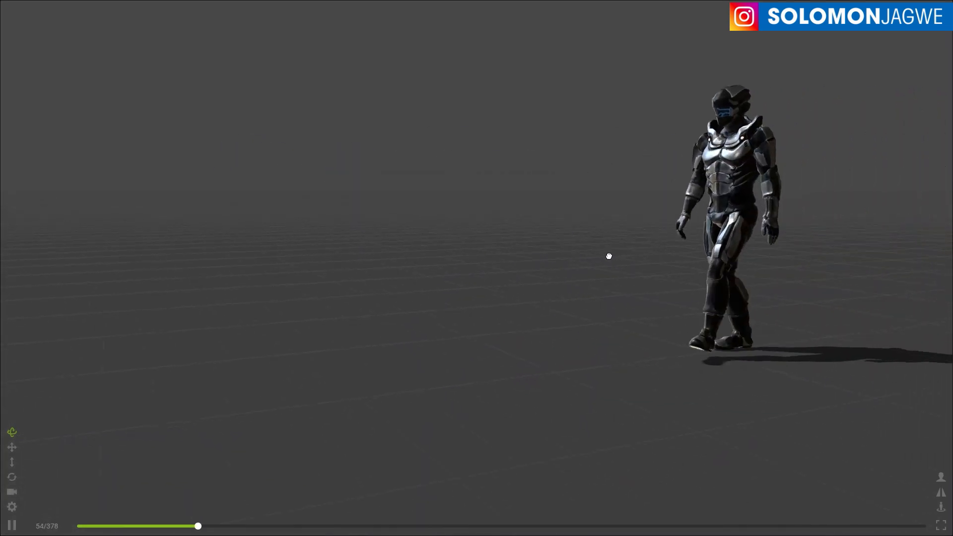
click(940, 525)
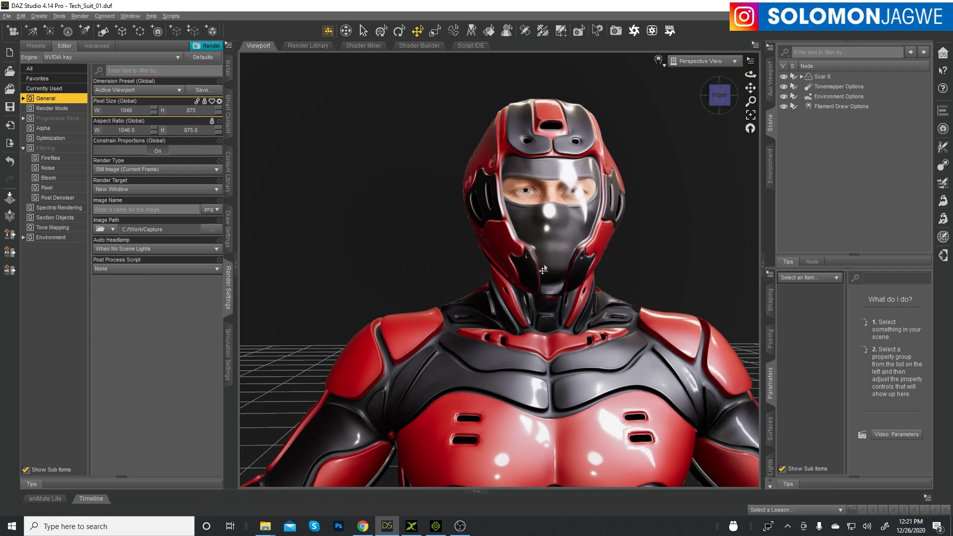
Show the content library and start a new empty scene, discarding the changes to the current one.
click(230, 186)
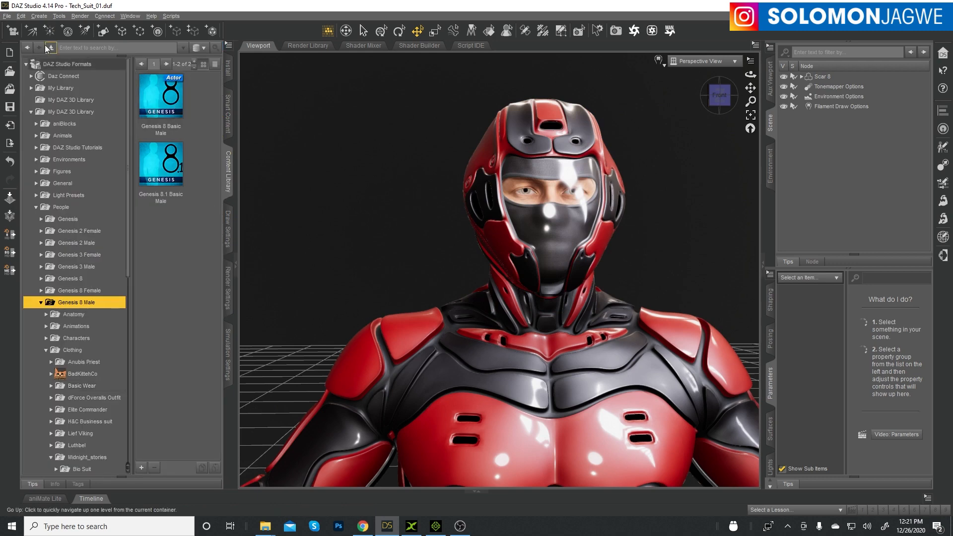
click(8, 18)
click(20, 27)
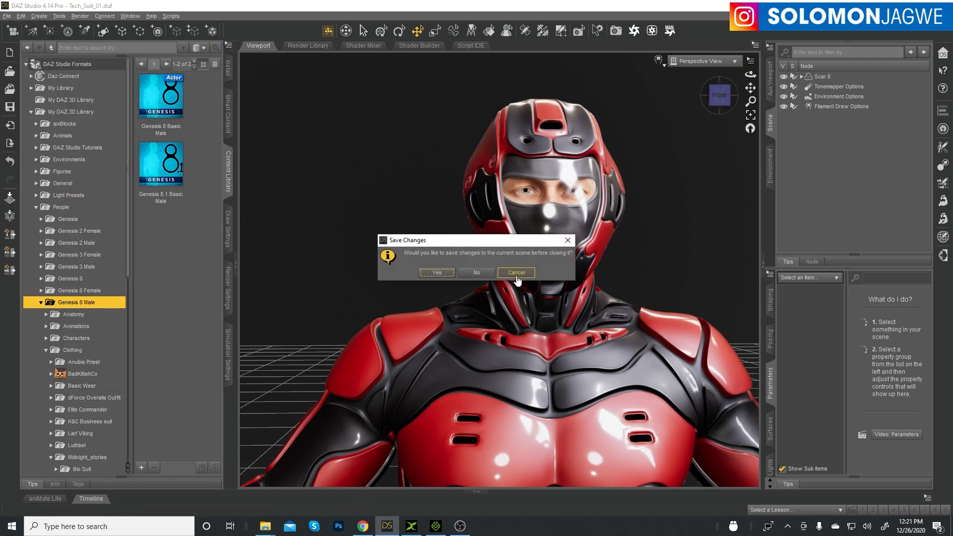
click(484, 273)
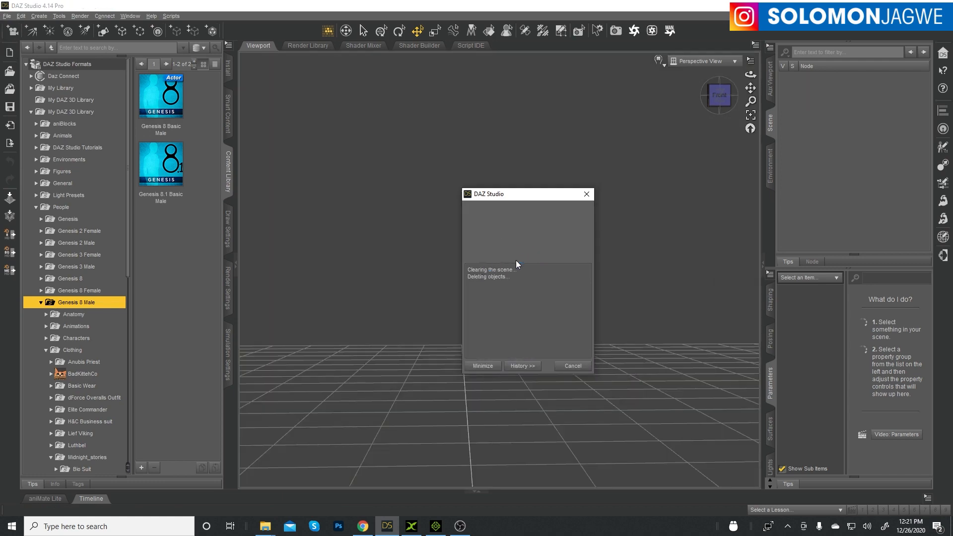
Set the viewport draw style to Smooth Shaded and load the Genesis 8 Basic Male figure into the scene.
click(658, 60)
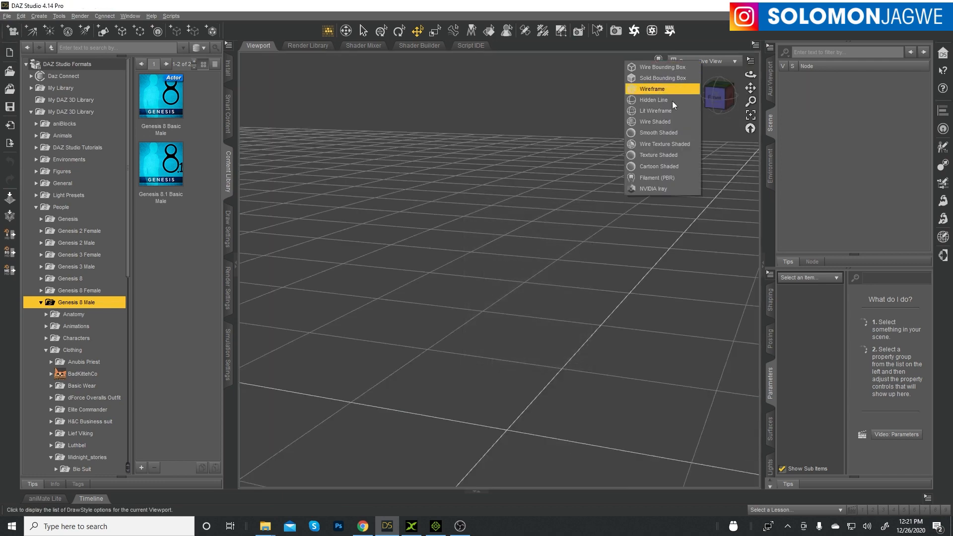
click(653, 136)
scroll(545, 207, up, 2)
scroll(544, 203, down, 5)
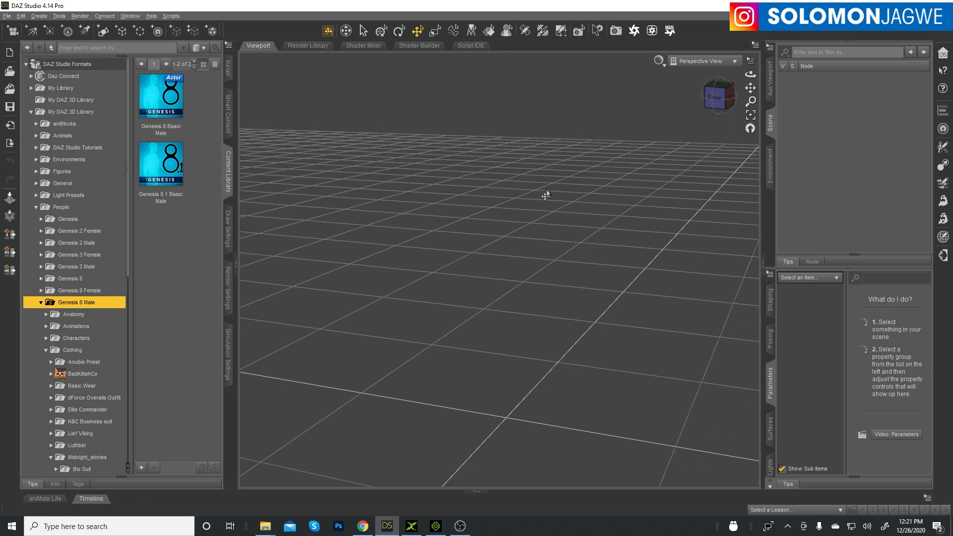
scroll(542, 186, down, 2)
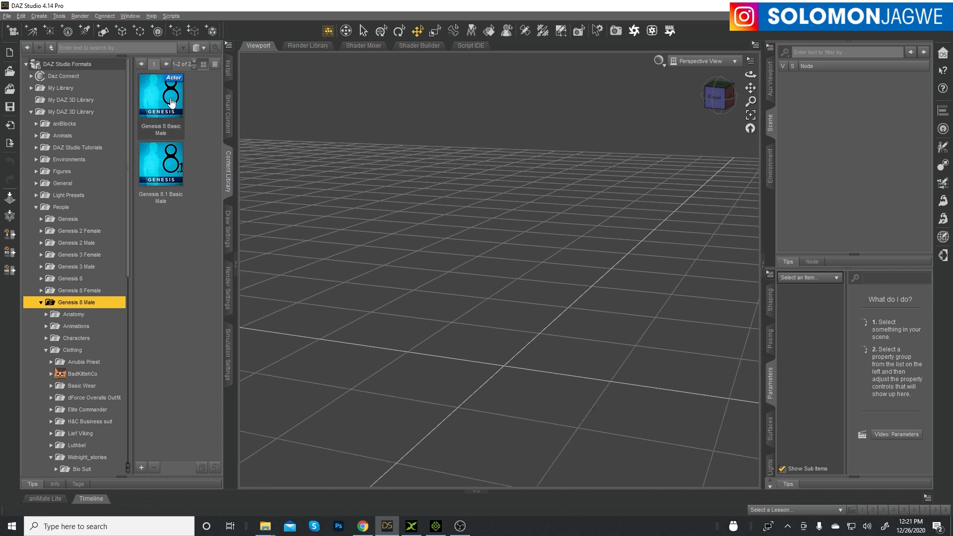
double_click(171, 101)
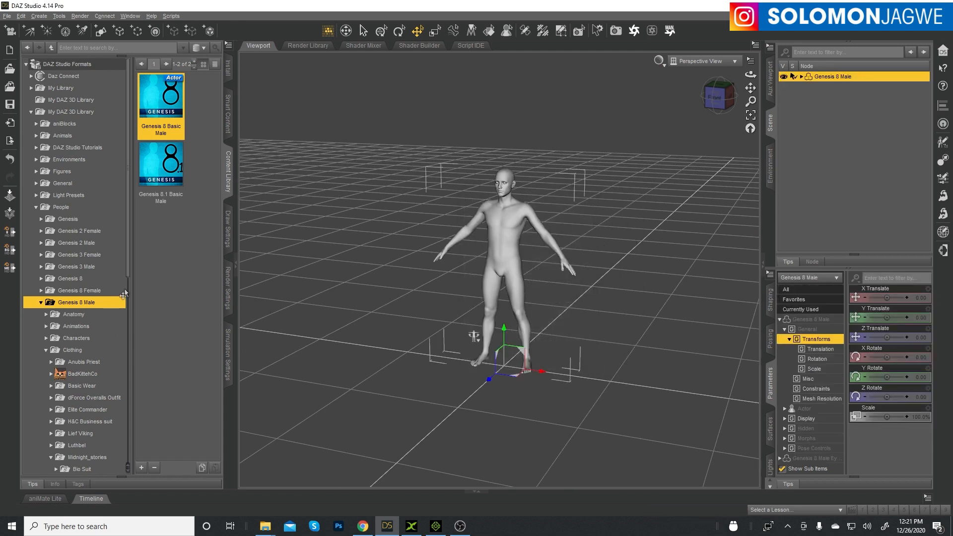
Dress the Genesis 8 Male figure in Basic Wear !Outfit 2 from the Genesis 8 Male clothing library.
scroll(124, 288, down, 5)
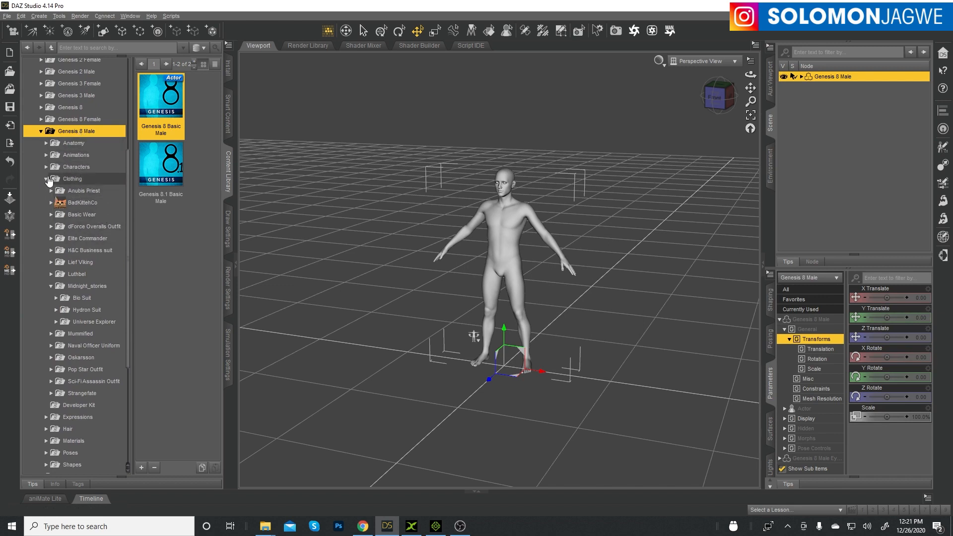
click(80, 216)
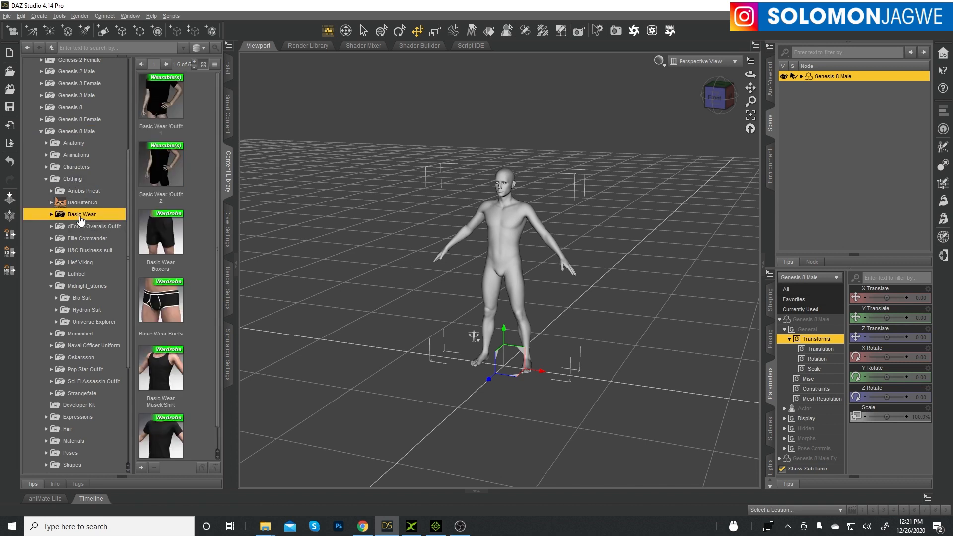
double_click(164, 170)
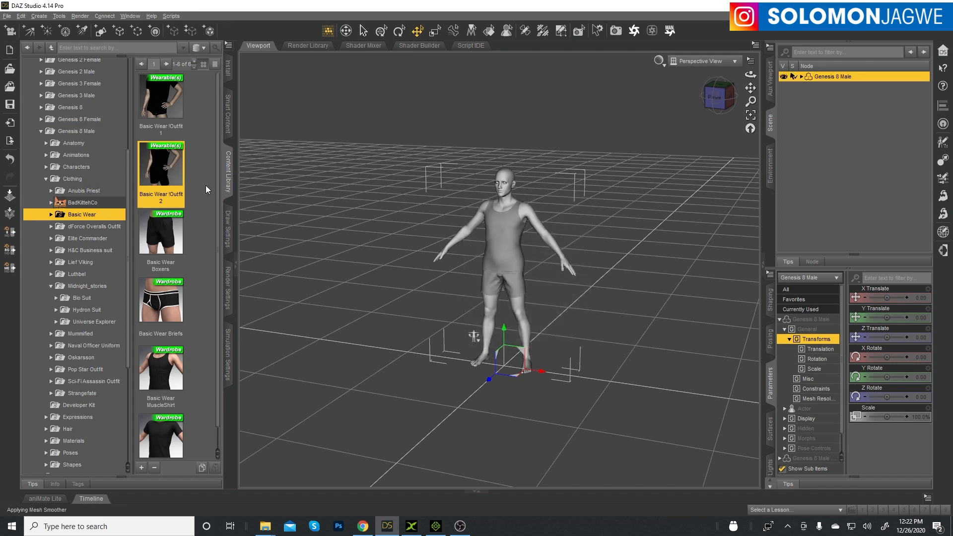
scroll(531, 229, up, 6)
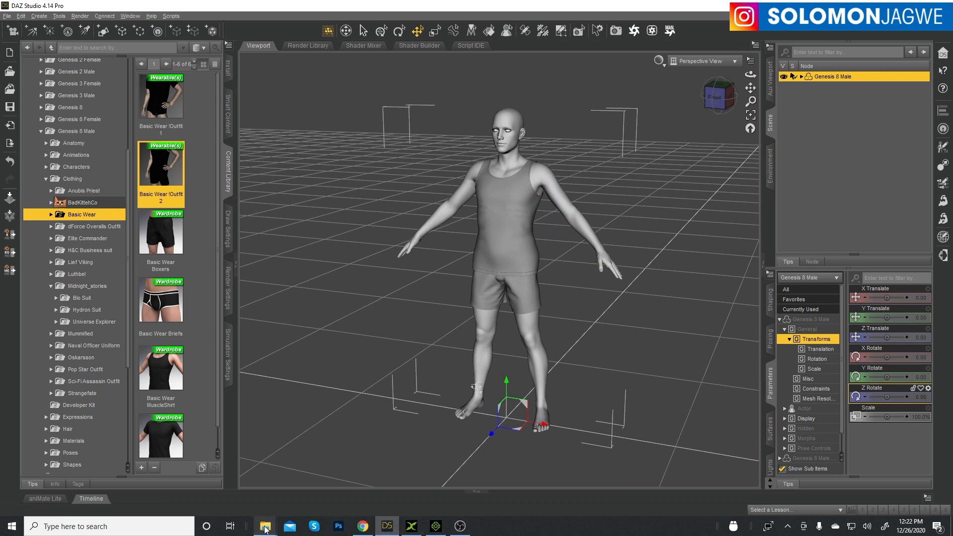
Bring up the T_Pose folder in File Explorer, widen the window and examine the folder's full path from its beginning.
mouse_move(265, 529)
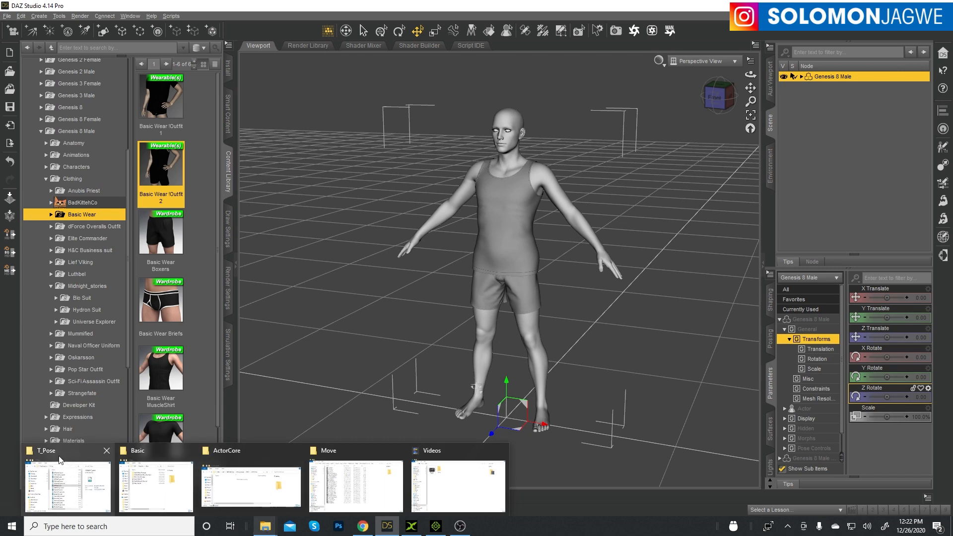
click(72, 464)
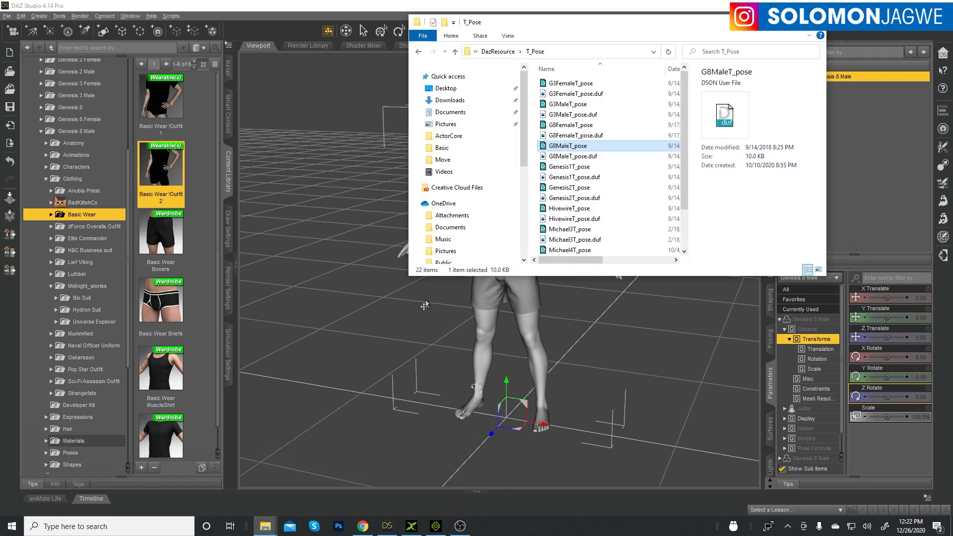
click(593, 51)
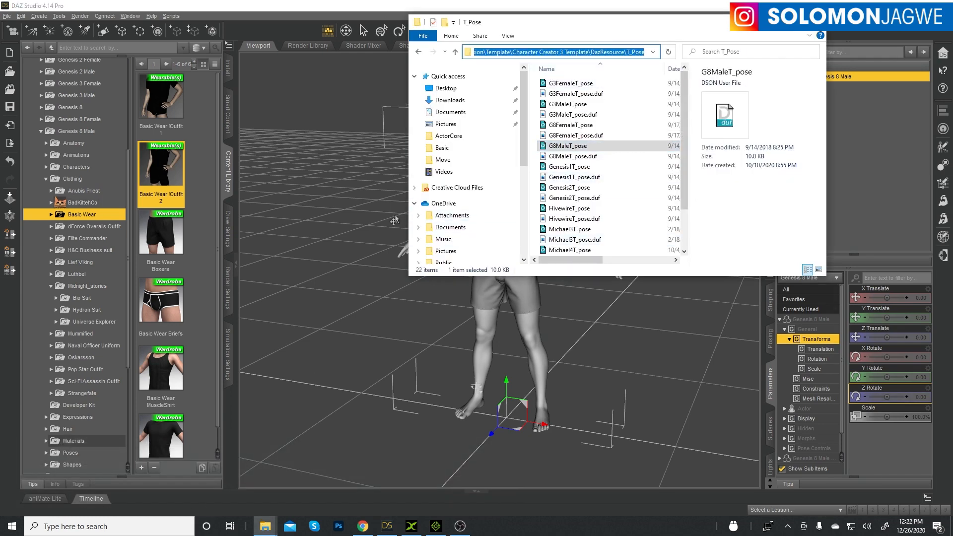
drag(409, 214, 256, 213)
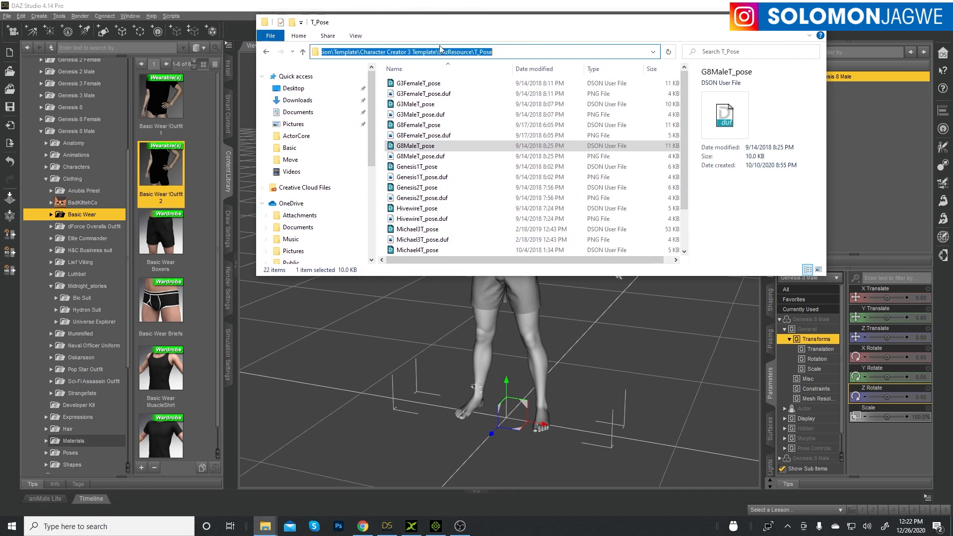
click(522, 52)
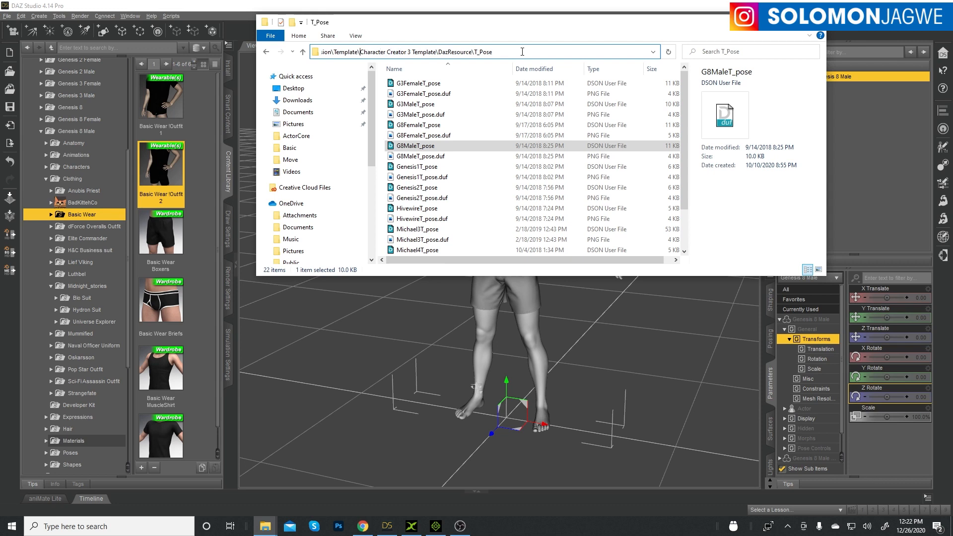
key(Left)
key(Left)
key(Left)
key(Left)
key(Left)
key(Left)
key(Left)
key(Left)
key(Left)
key(Left)
key(Left)
key(Left)
key(Left)
key(Left)
key(Left)
key(Left)
key(Left)
key(Left)
key(Left)
key(Left)
key(Left)
key(Left)
key(Left)
key(Left)
key(Left)
key(Left)
key(Left)
key(Left)
key(Left)
key(Left)
key(Left)
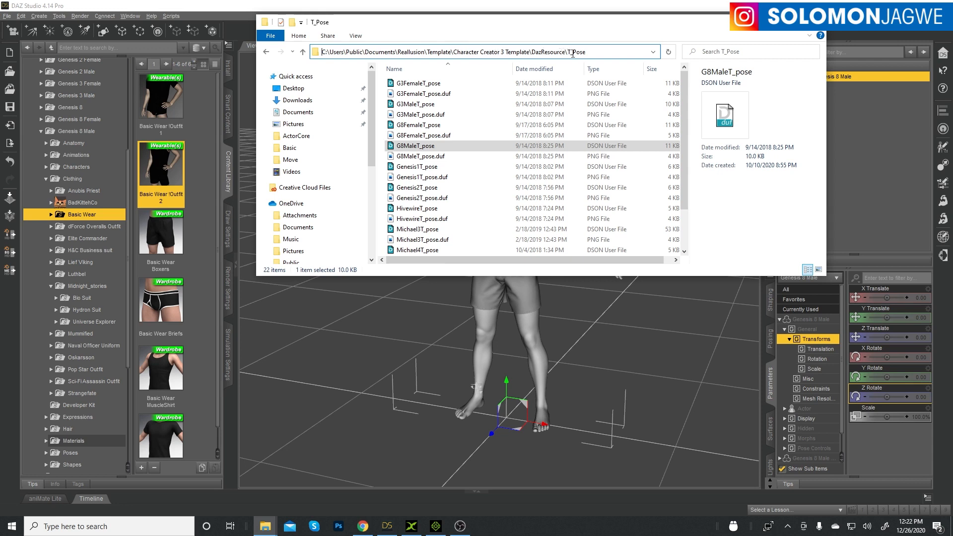
Apply the G8MaleT_pose file from the T_Pose folder to the Genesis 8 Male figure.
click(415, 147)
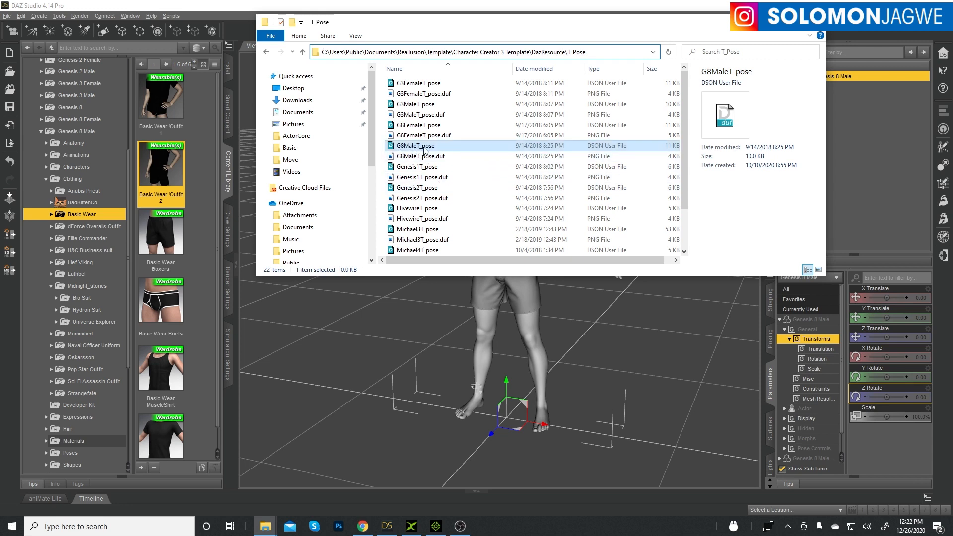
drag(426, 149, 631, 325)
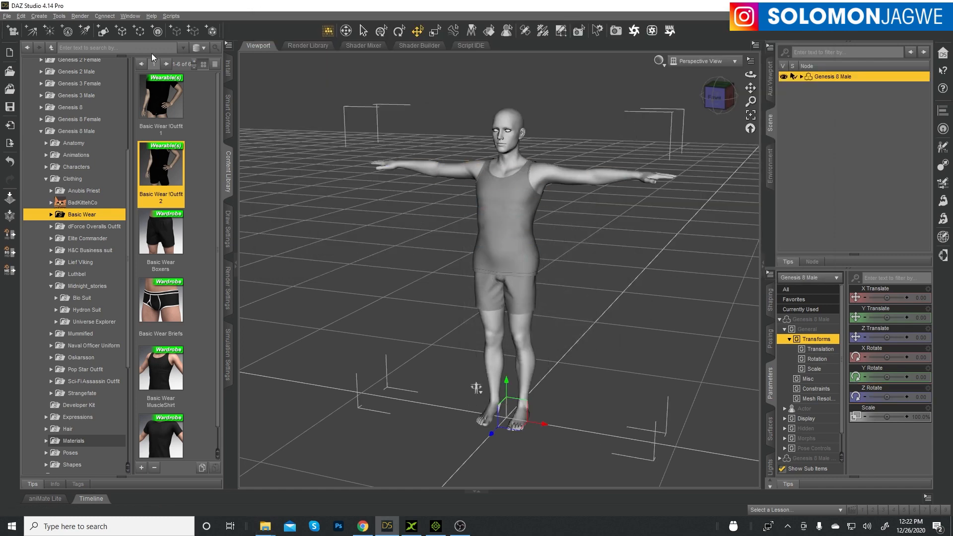
Save the scene as Basic_TPose_00 in the Sci-Fi scenes folder.
click(7, 16)
mouse_move(37, 84)
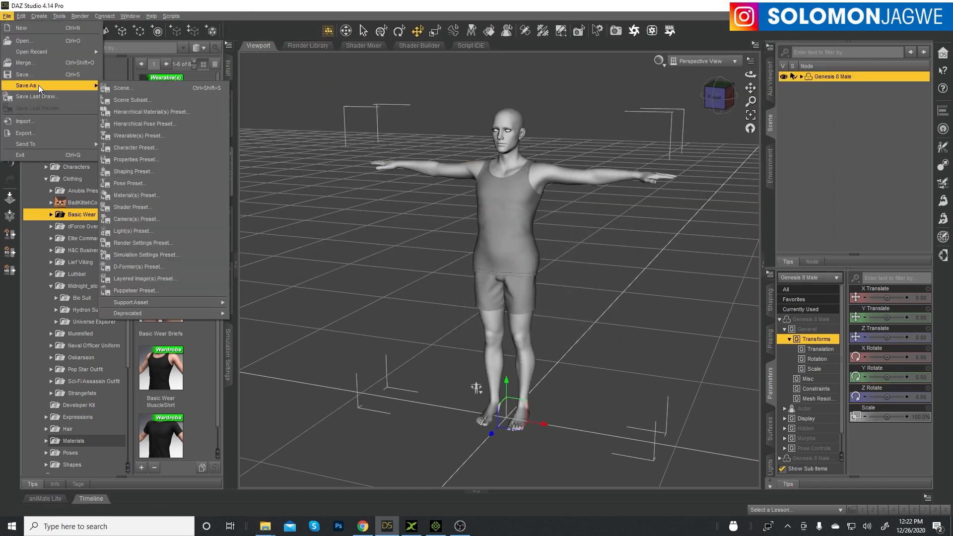
click(118, 88)
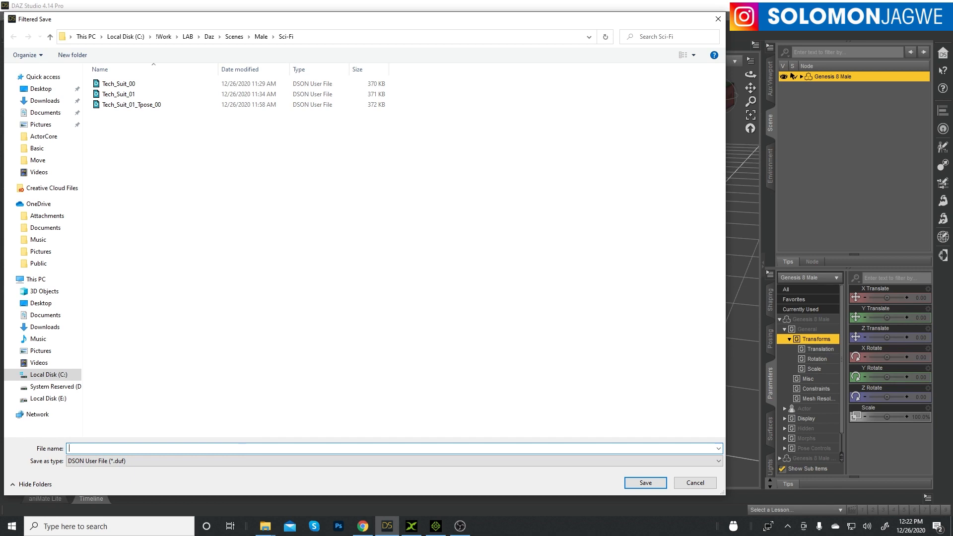
text(Basic_TPose_00)
click(651, 487)
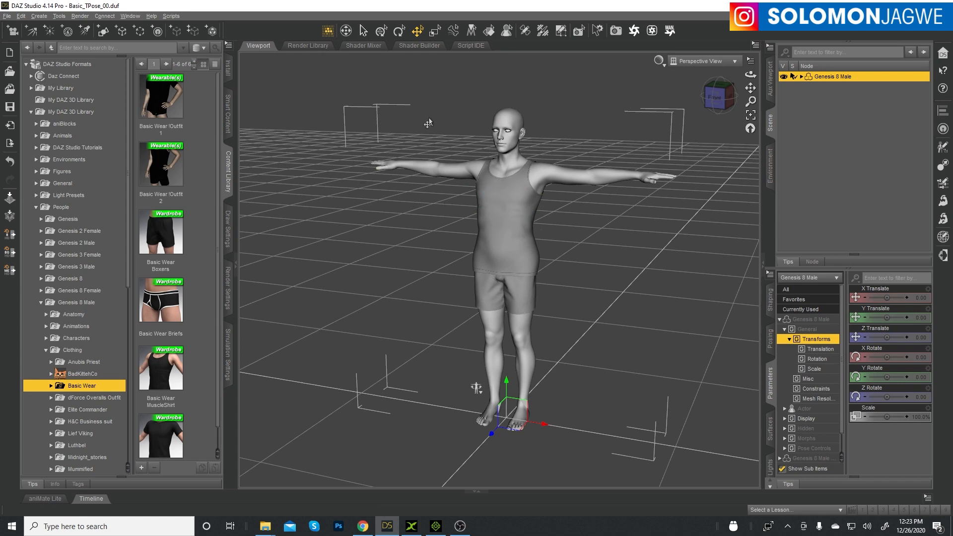
Start exporting the figure as an Autodesk FBX file named Basic_Tpose_00 in the FBX\Character\Basic folder.
click(7, 16)
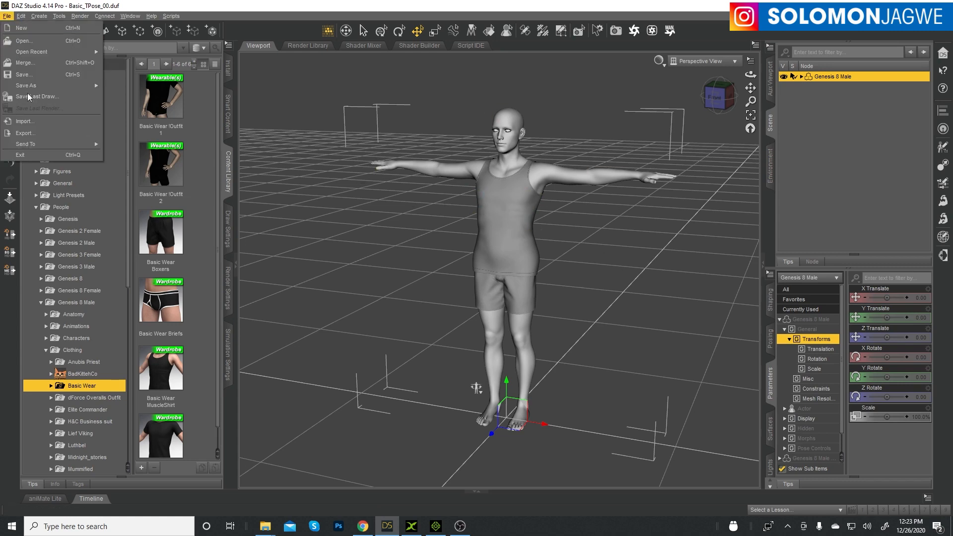
click(37, 132)
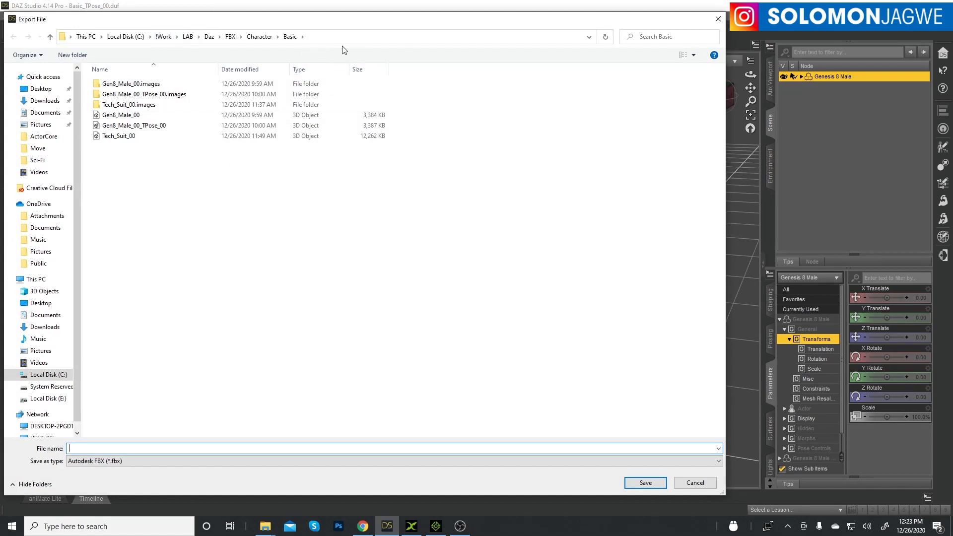
click(328, 38)
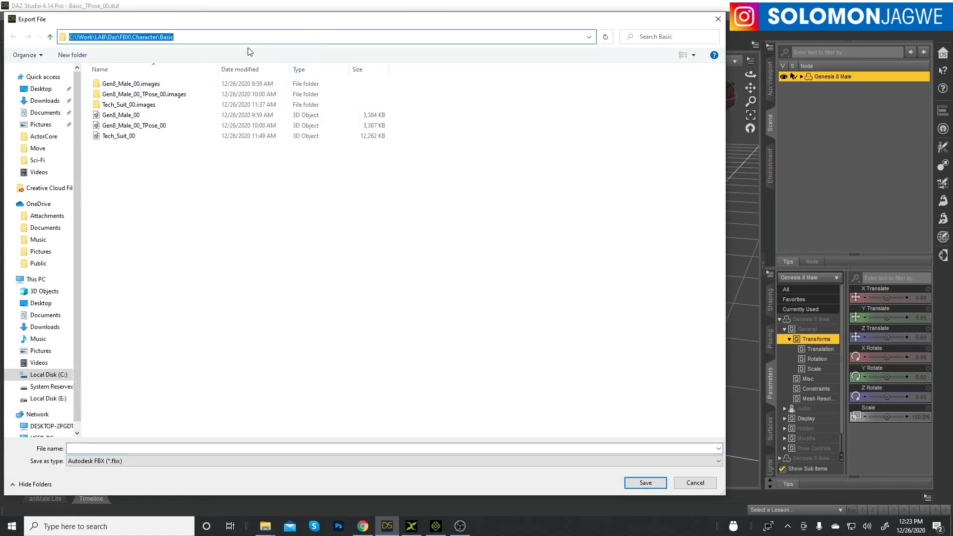
click(146, 449)
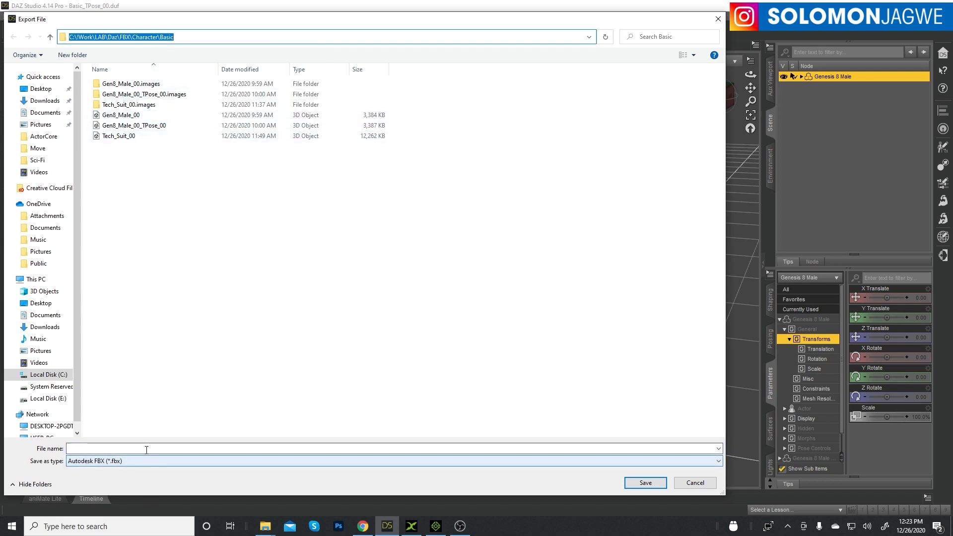
text(Basi)
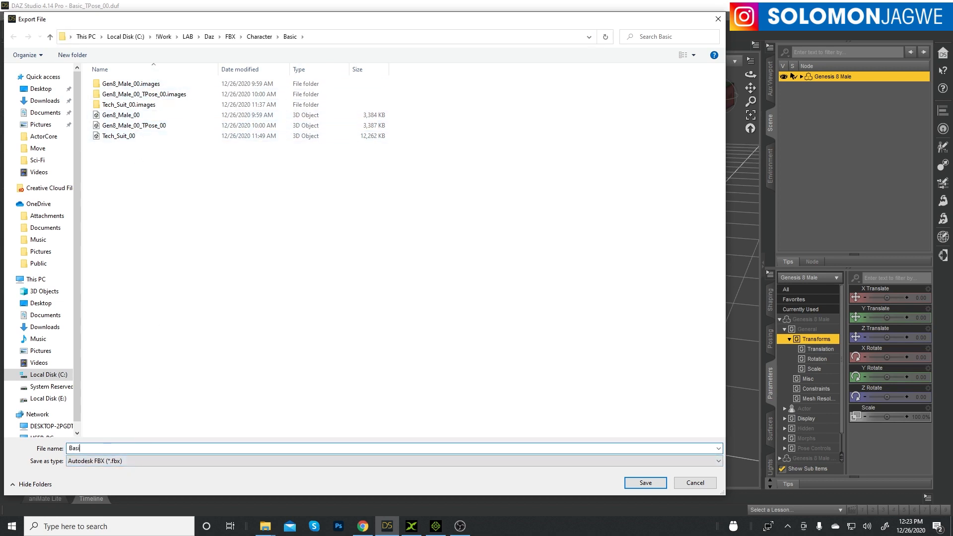
text(c_Tpose_00)
click(647, 482)
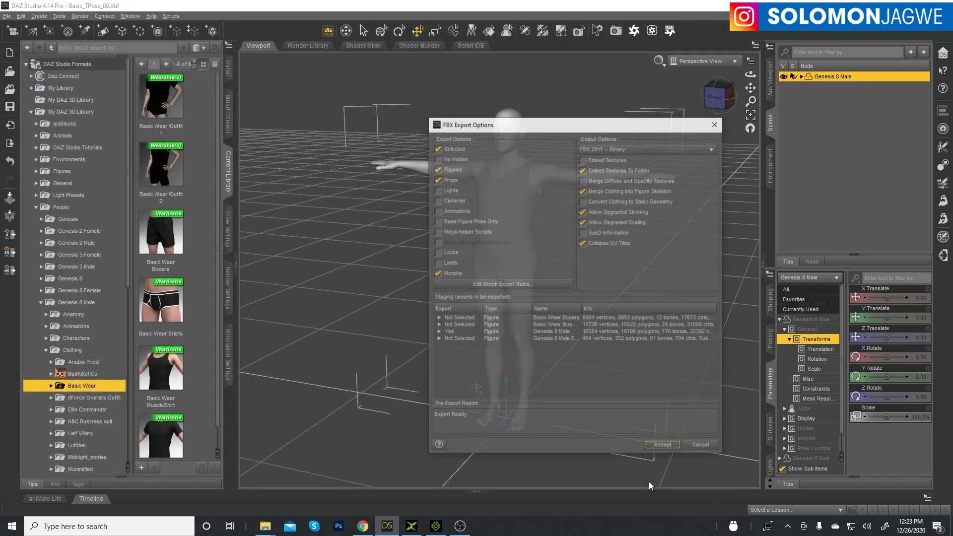
Complete the FBX 2011 Binary export with Figures, Props, Morphs and Collect Textures To Folder enabled.
click(437, 179)
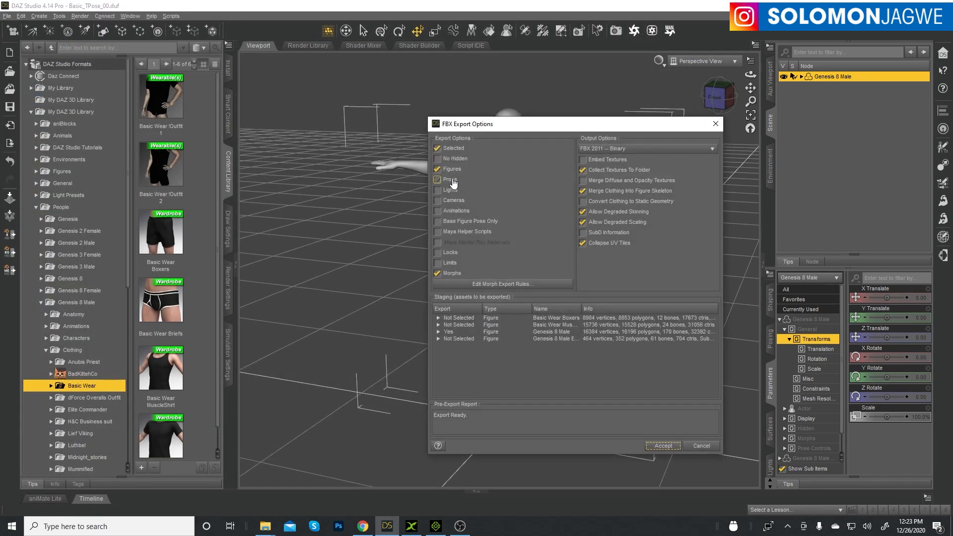
click(452, 182)
click(613, 171)
click(437, 274)
click(436, 274)
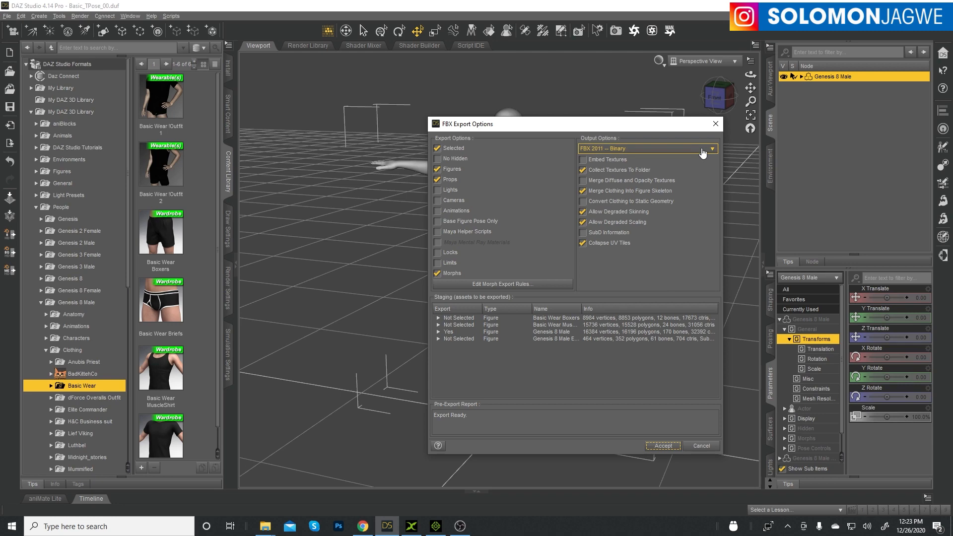
click(662, 450)
click(661, 447)
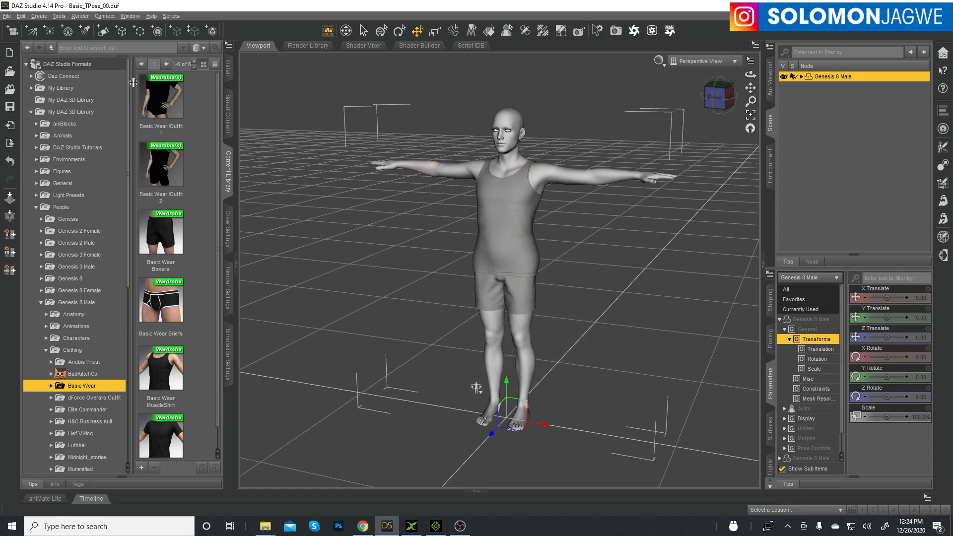
Open the recent scene Tech_Suit_01.duf.
click(6, 16)
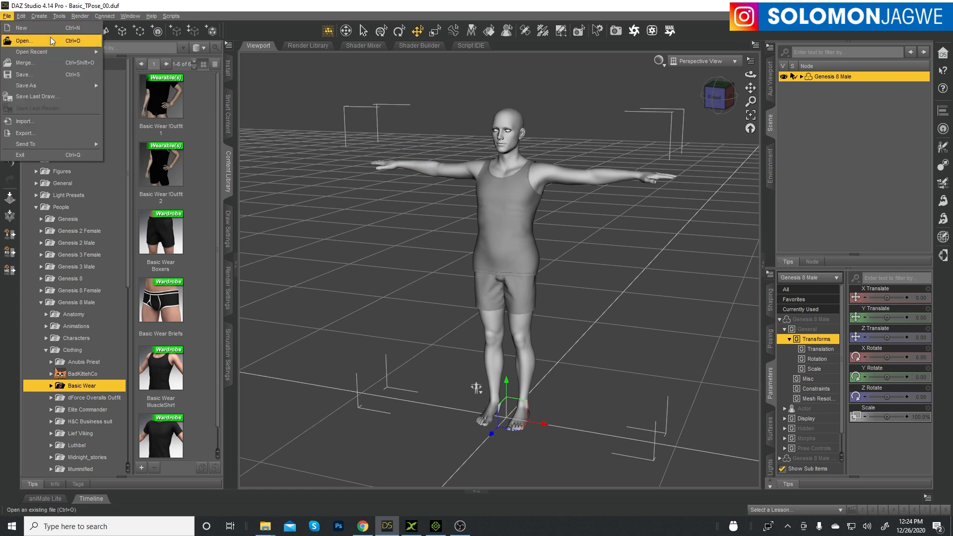
mouse_move(61, 52)
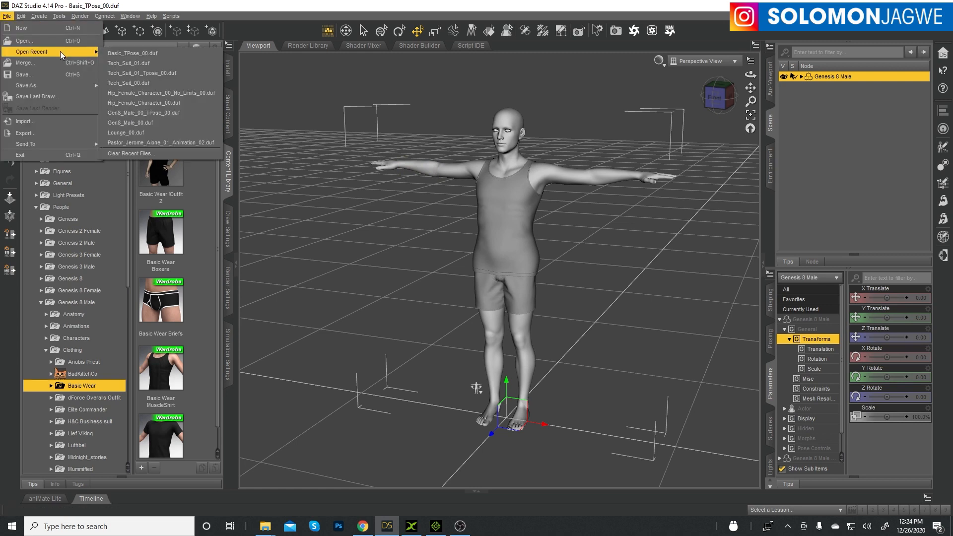
click(138, 64)
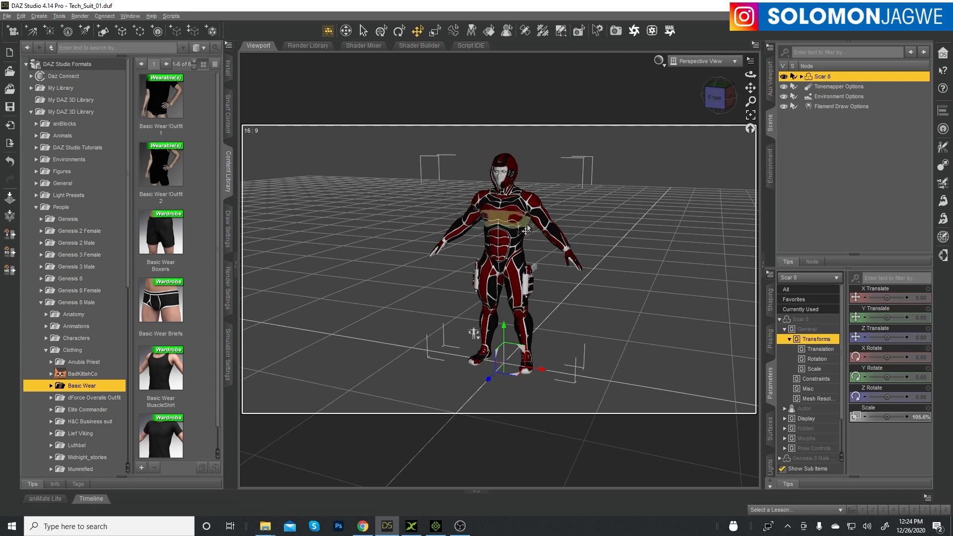
Apply the G8MaleT_pose file from the T_Pose folder to the Scar 8 figure in the tech suit.
mouse_move(265, 526)
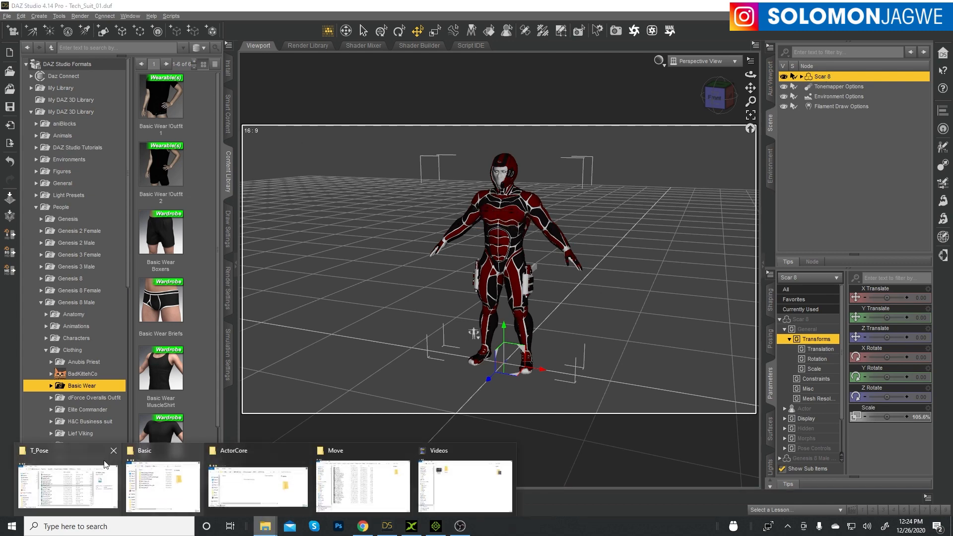
click(53, 458)
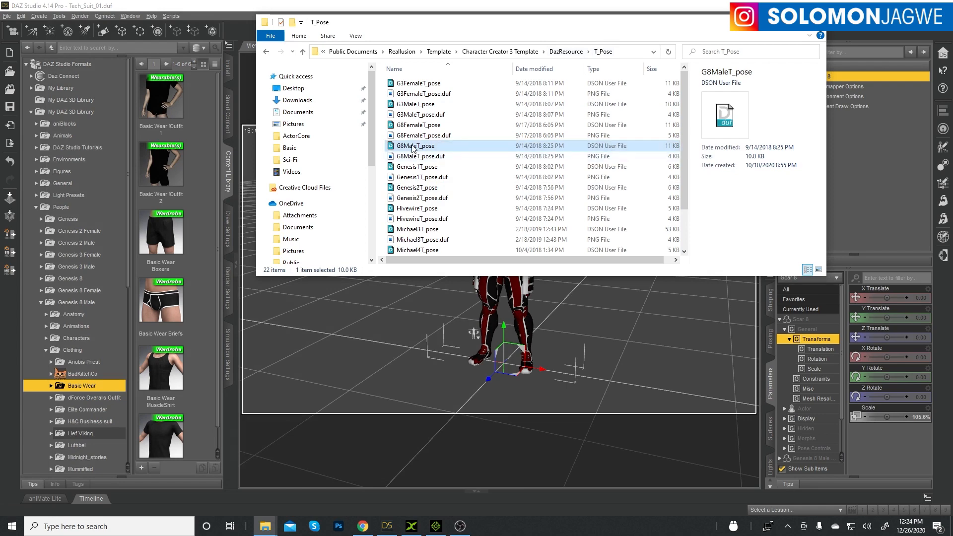
drag(418, 146, 365, 326)
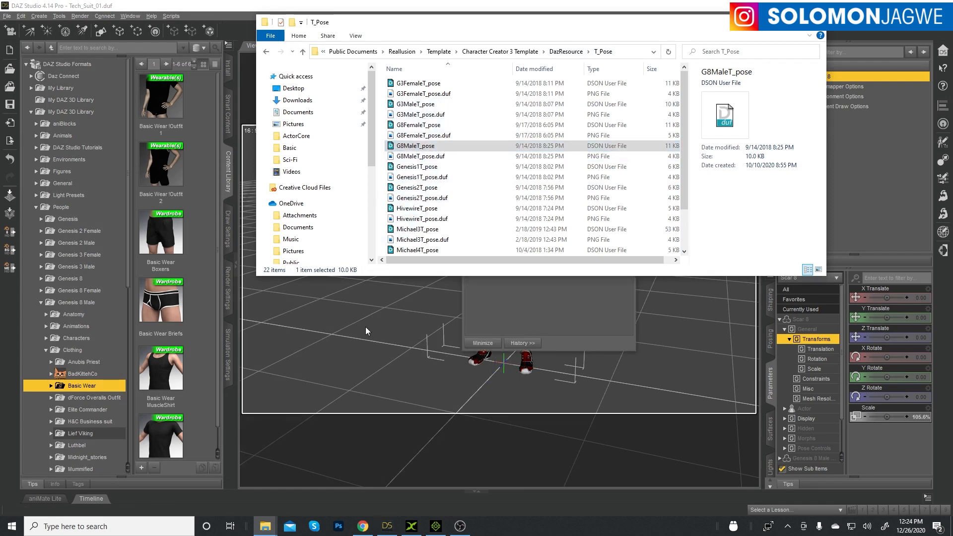
Save the T-posed tech suit scene as Tech_Suit2_00 in the Sci-Fi scenes folder.
click(7, 16)
mouse_move(23, 85)
click(109, 87)
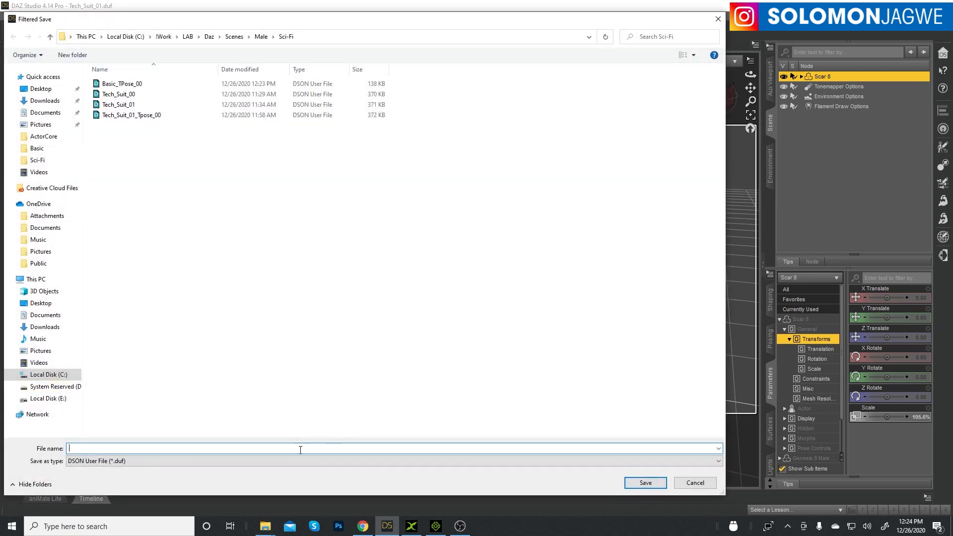
text(Tech_Sui)
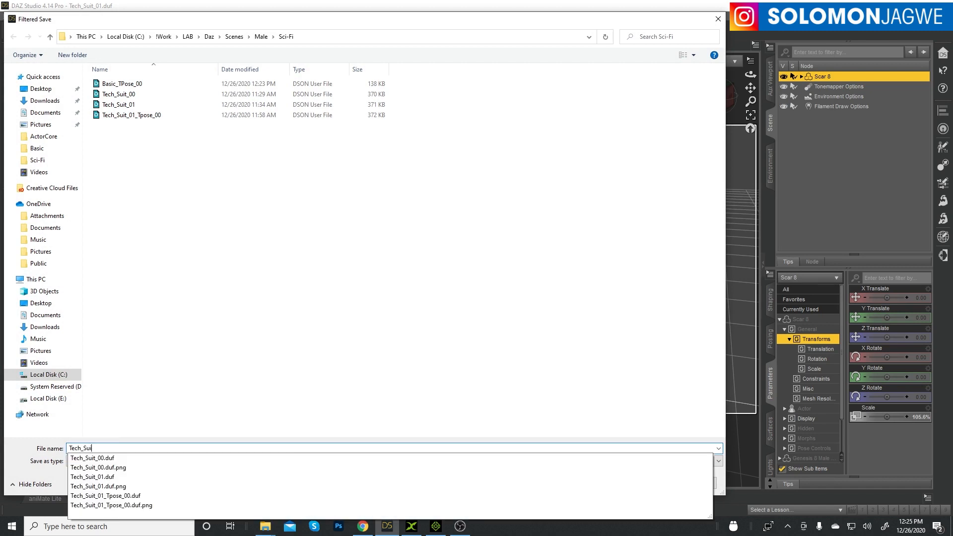
text(t2_)
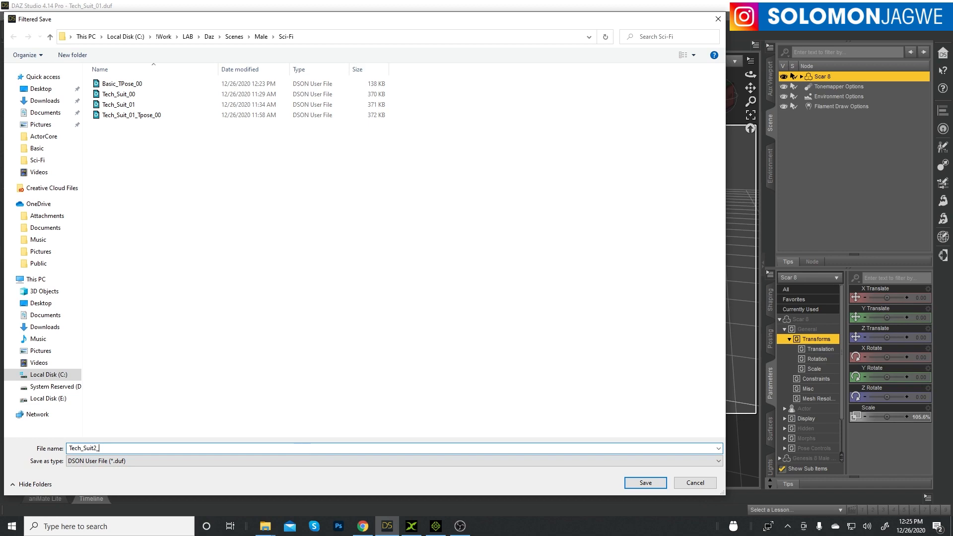
text(00)
click(645, 482)
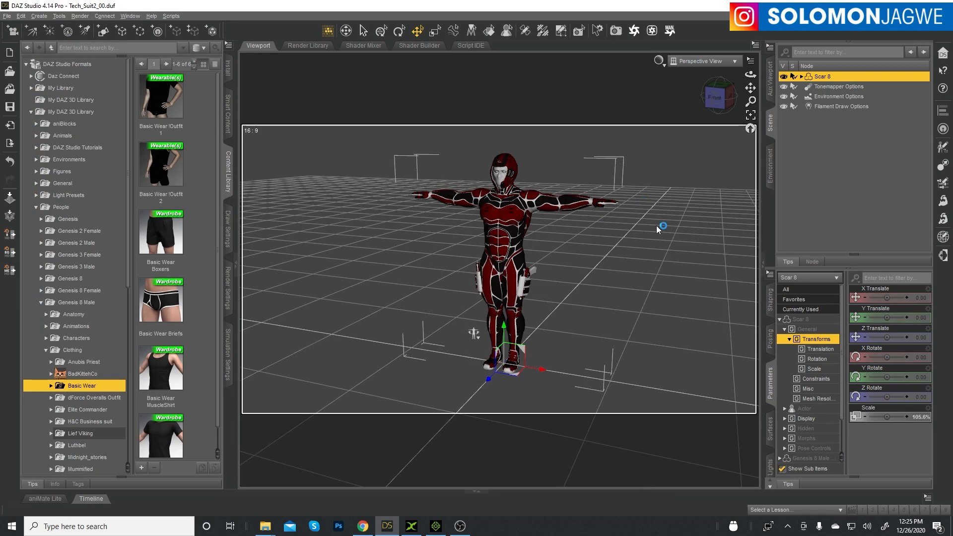
Set the viewport draw style to Filament (PBR) and inspect the Hydron Helmet close up before returning to the full figure.
click(661, 61)
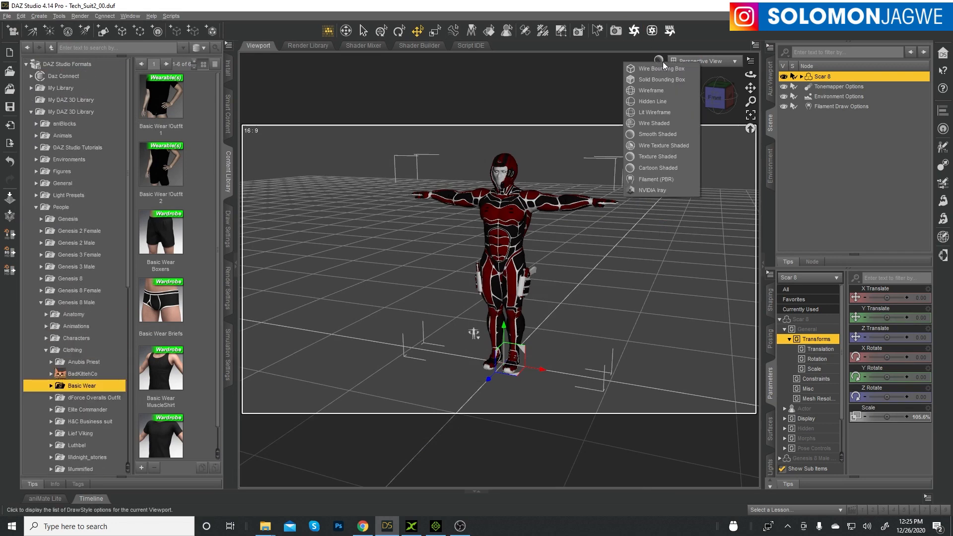
click(662, 179)
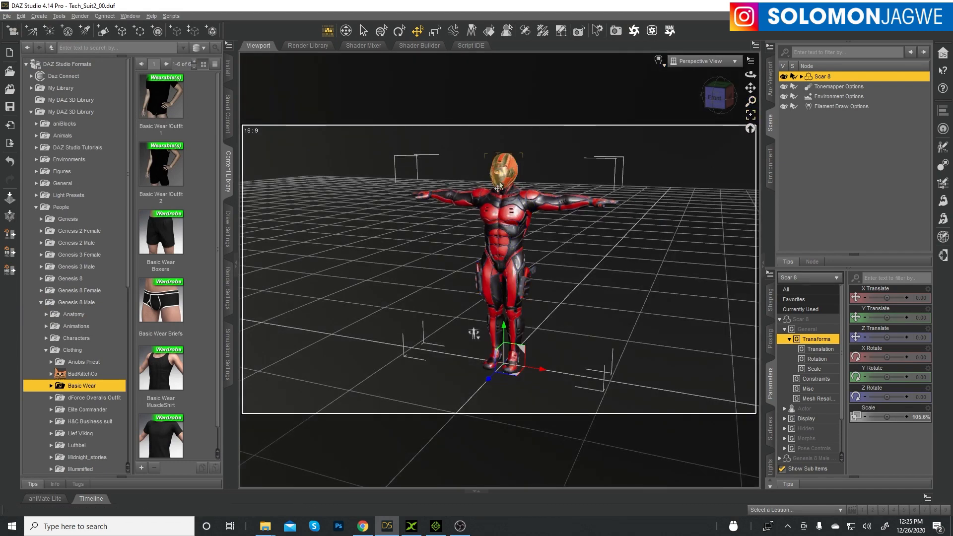
click(504, 169)
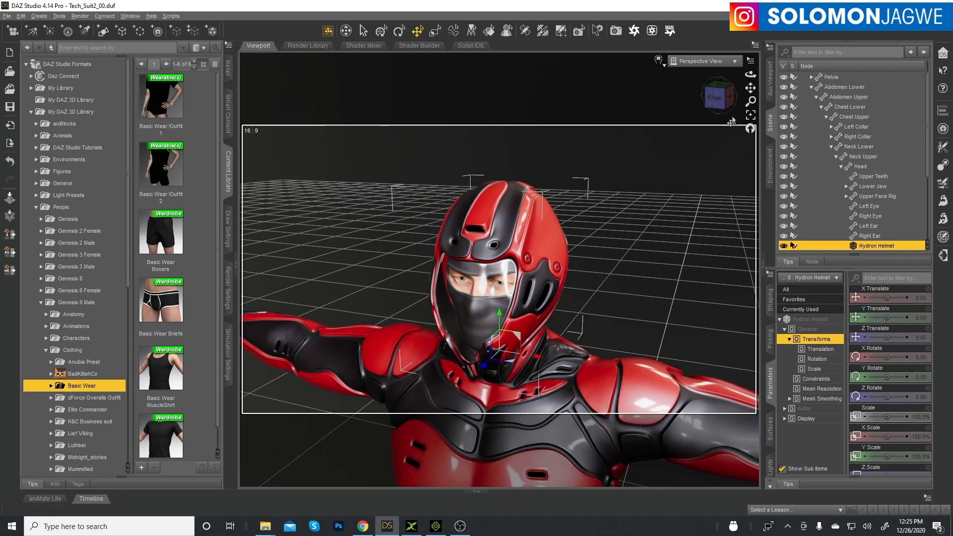
drag(750, 100, 752, 20)
scroll(576, 314, up, 2)
scroll(576, 314, down, 4)
scroll(575, 314, down, 3)
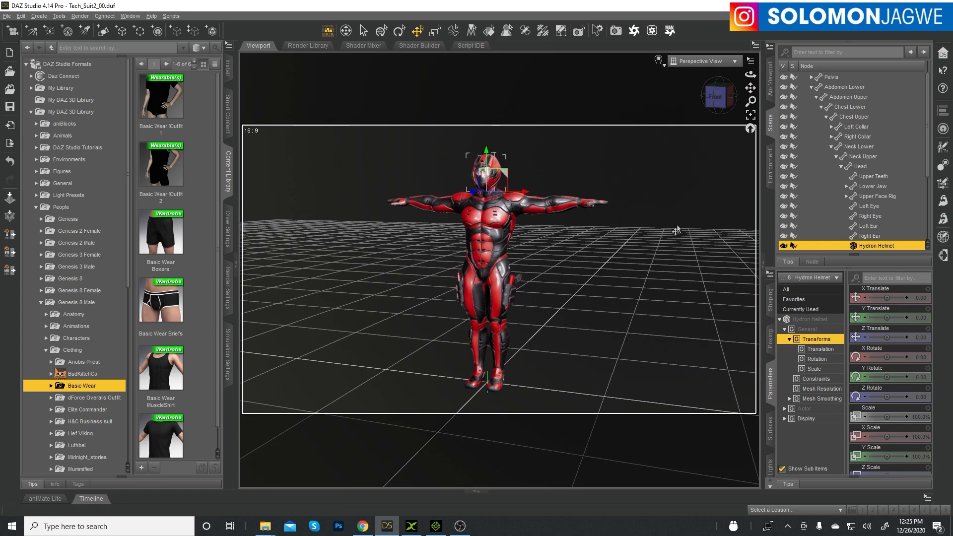
scroll(636, 229, down, 1)
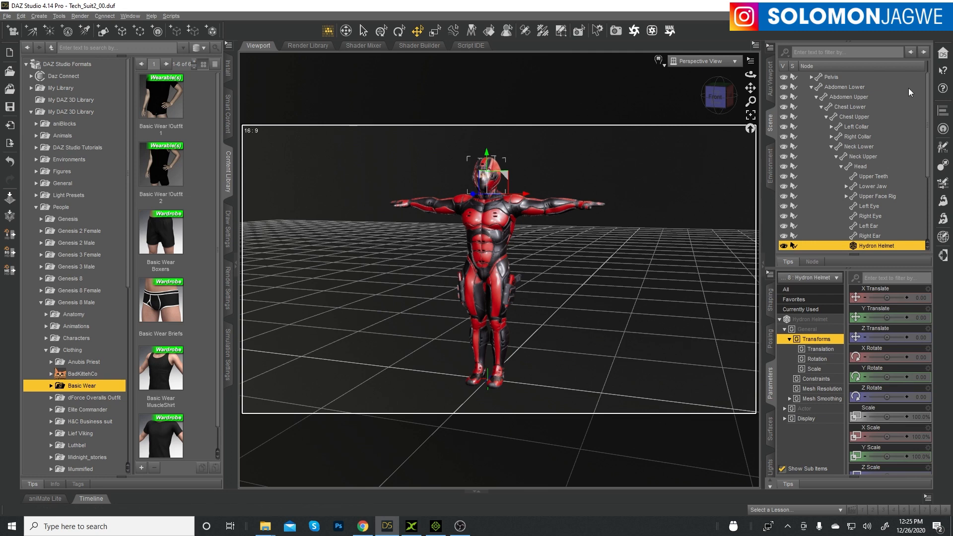
Expand all levels of the Scar 8 node hierarchy in the scene.
scroll(926, 102, up, 1)
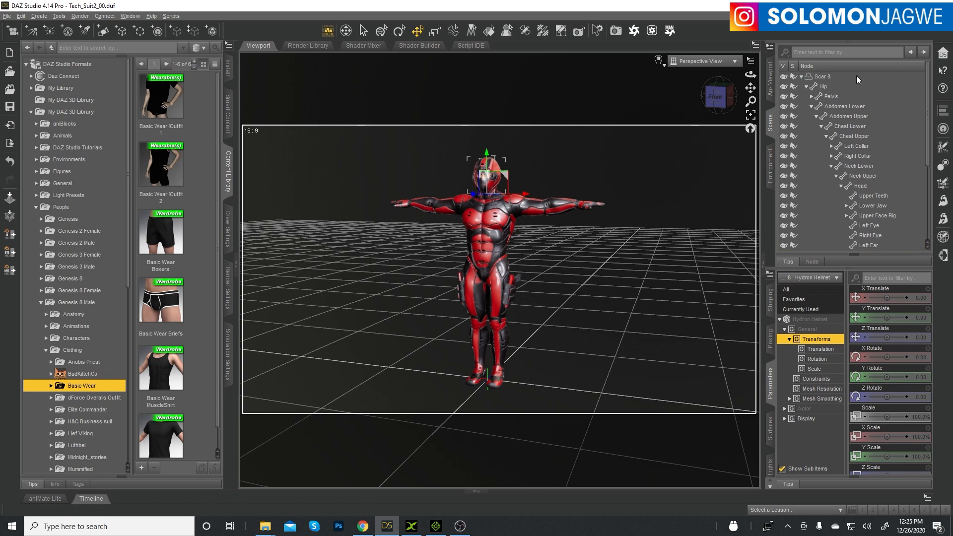
click(770, 51)
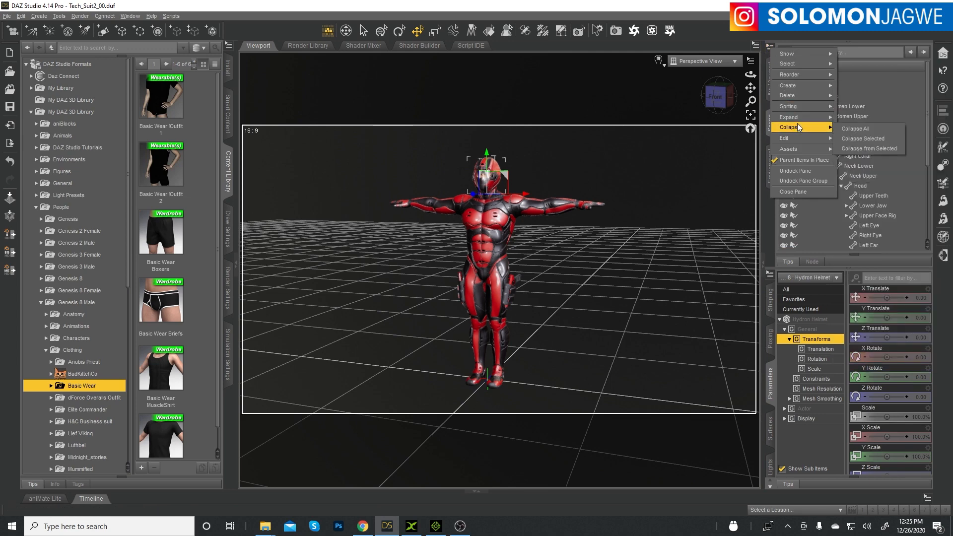
mouse_move(797, 118)
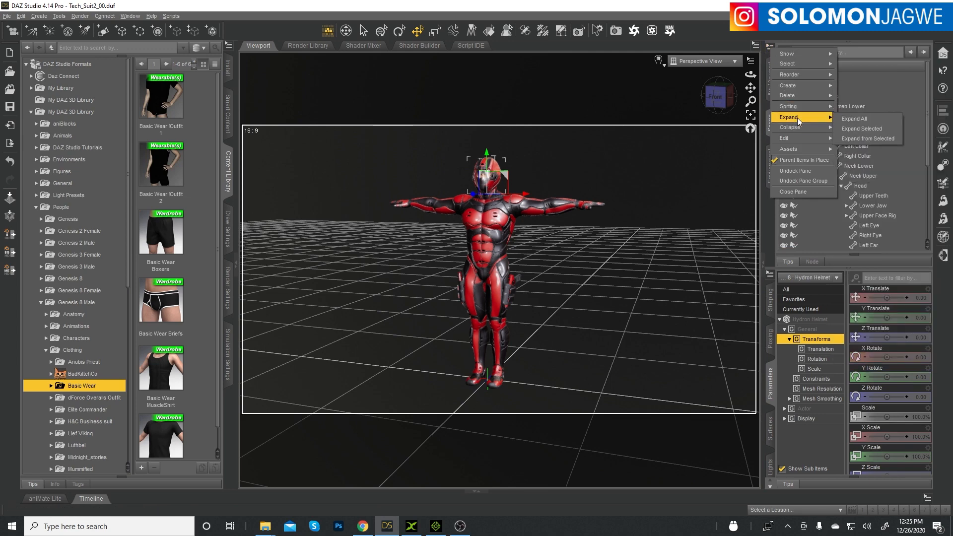
click(854, 121)
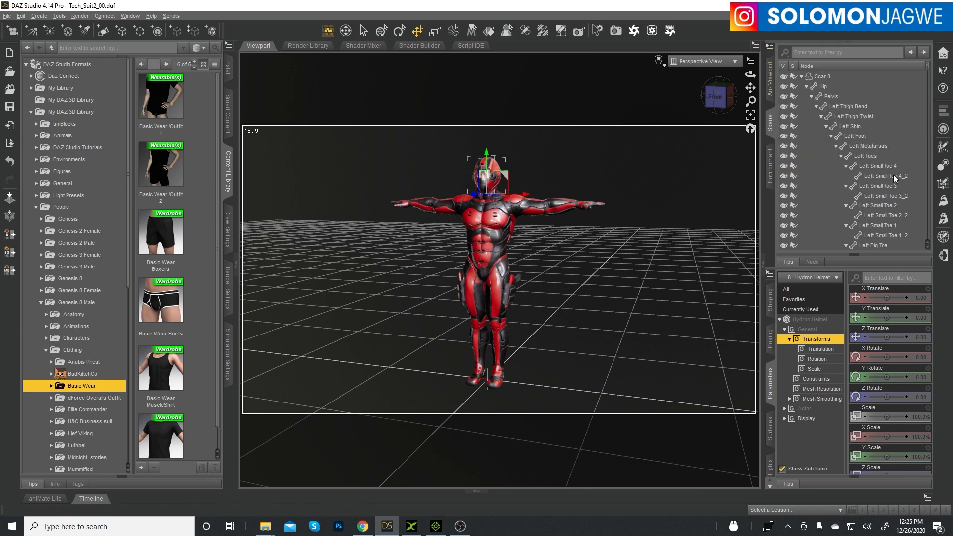
Try selecting the whole Scar 8 hierarchy from the root figure through Right Pectoral, and clear the selection.
click(823, 76)
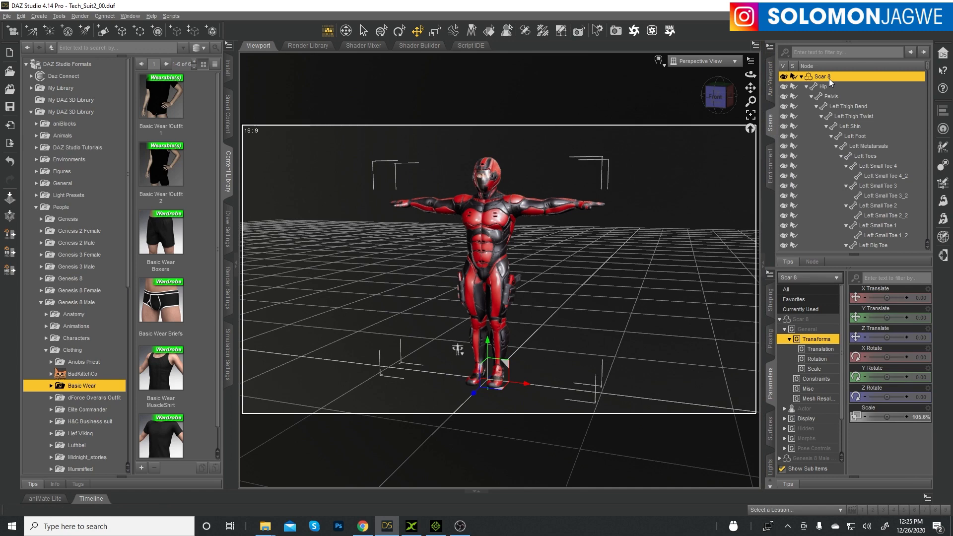
drag(926, 67, 933, 246)
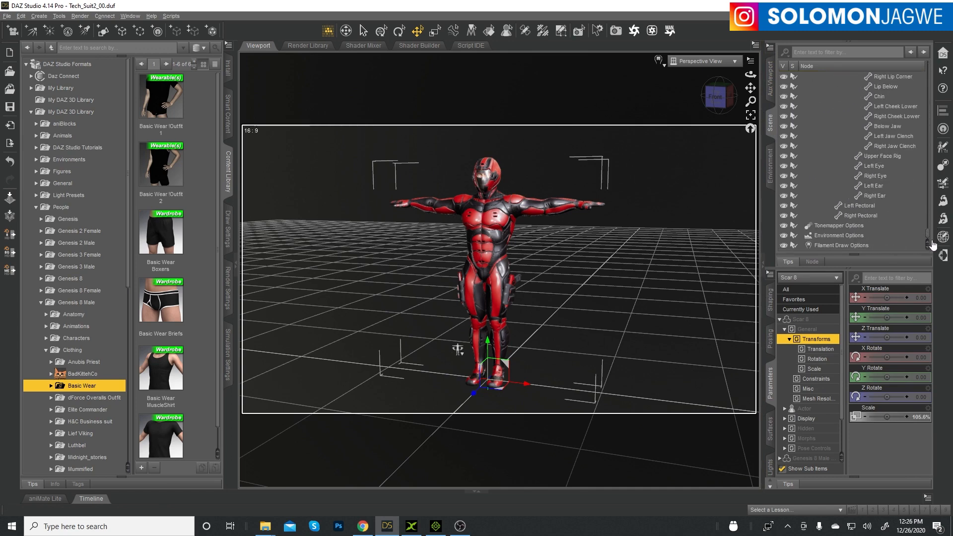
shift+click(870, 216)
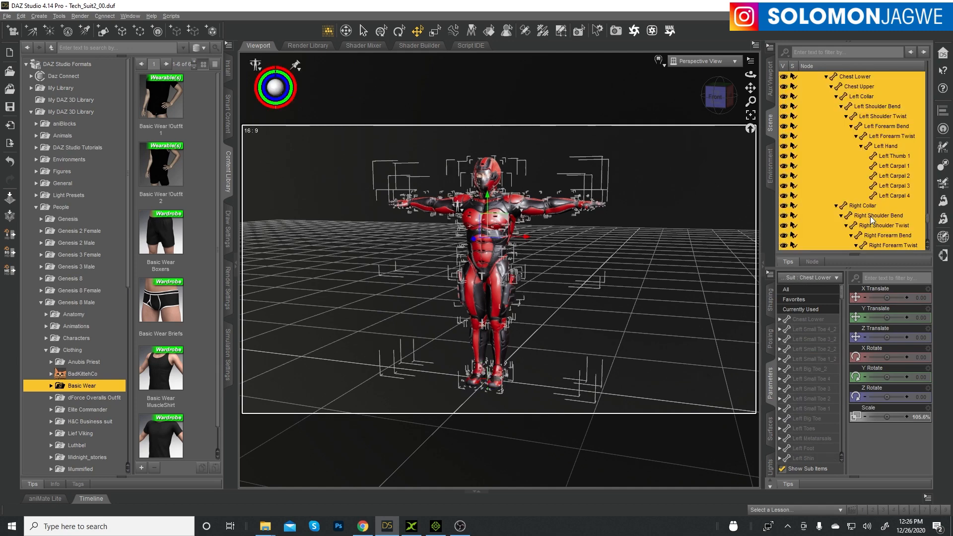
drag(927, 216, 927, 68)
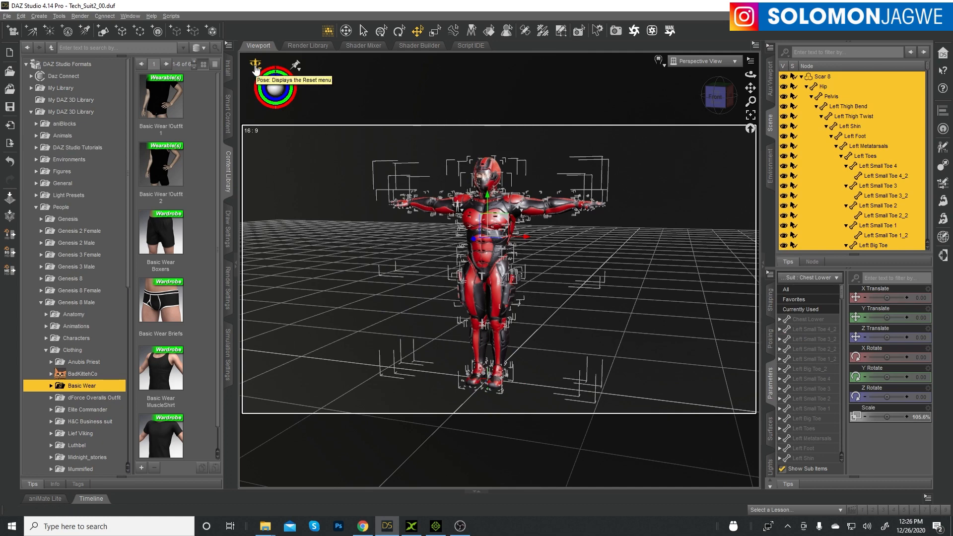
click(707, 190)
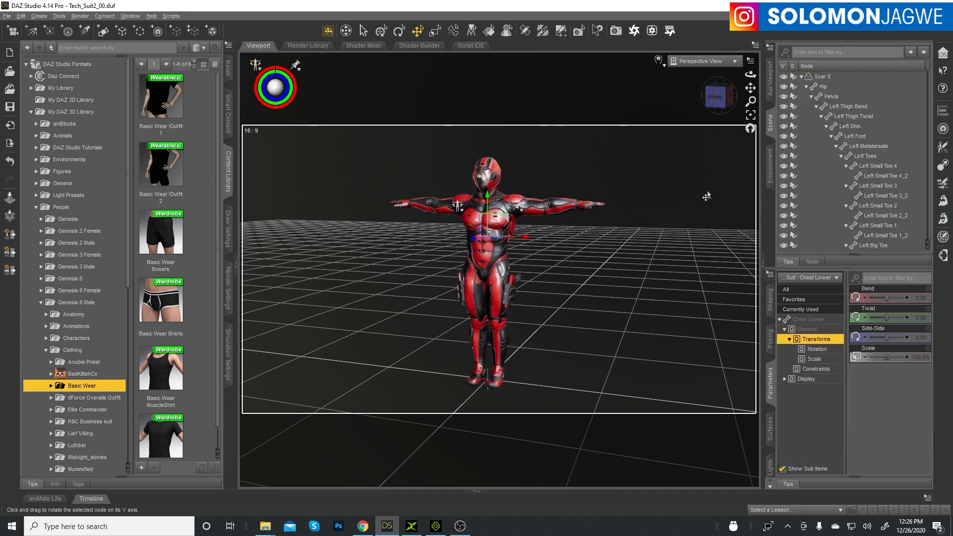
Try selecting every item in the scene at once with the scene's Select options.
click(771, 49)
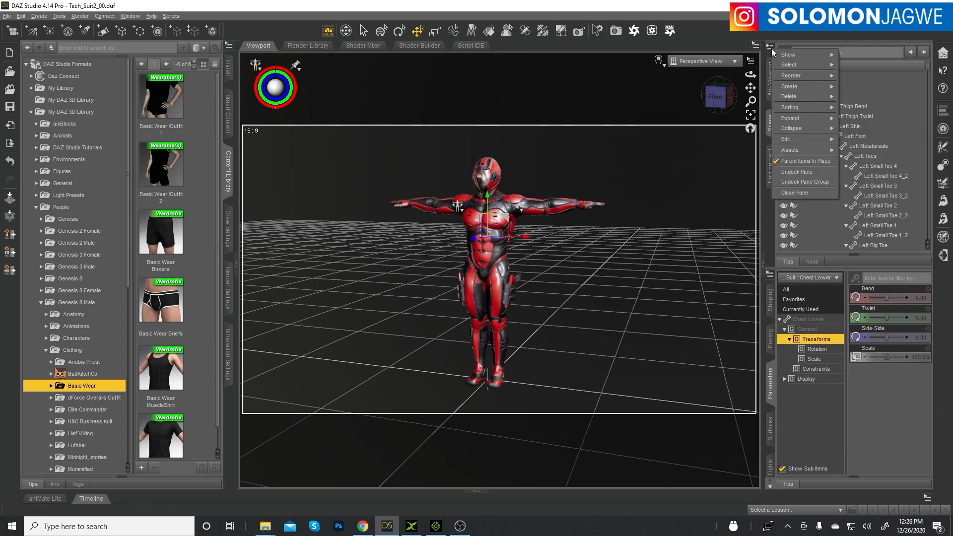
mouse_move(789, 66)
click(861, 67)
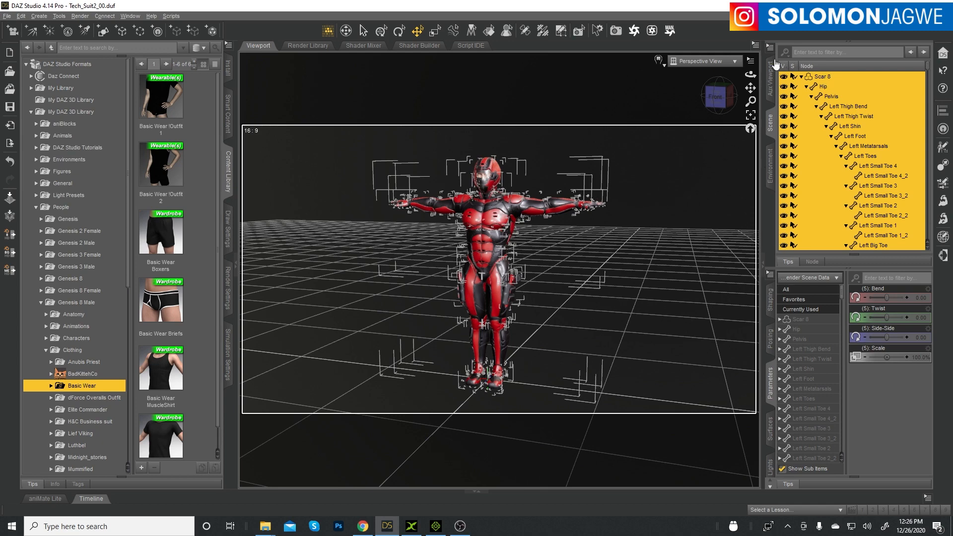
Select the nodes from Scar 8 through Right Pectoral, turn their rotation limits off, and deselect them.
click(821, 77)
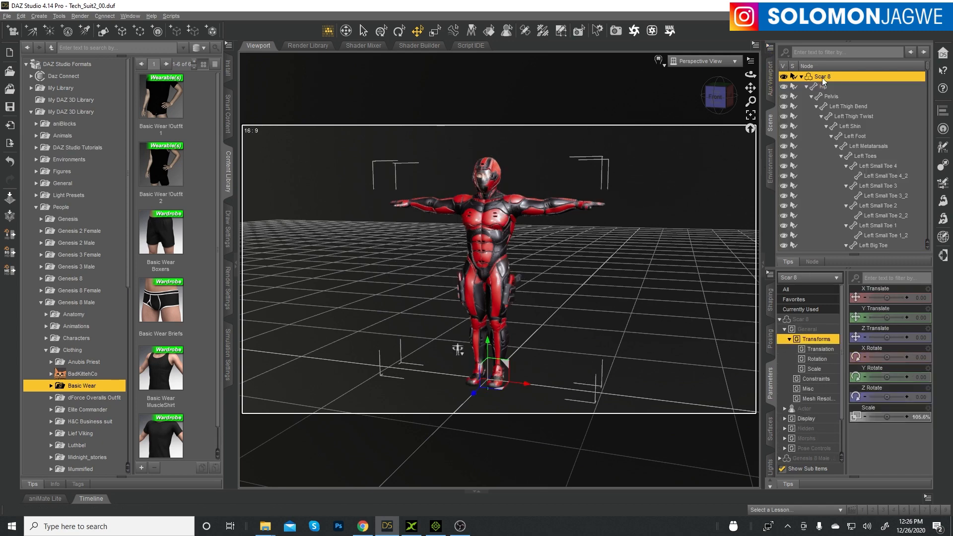
click(875, 94)
click(819, 77)
drag(927, 66, 928, 246)
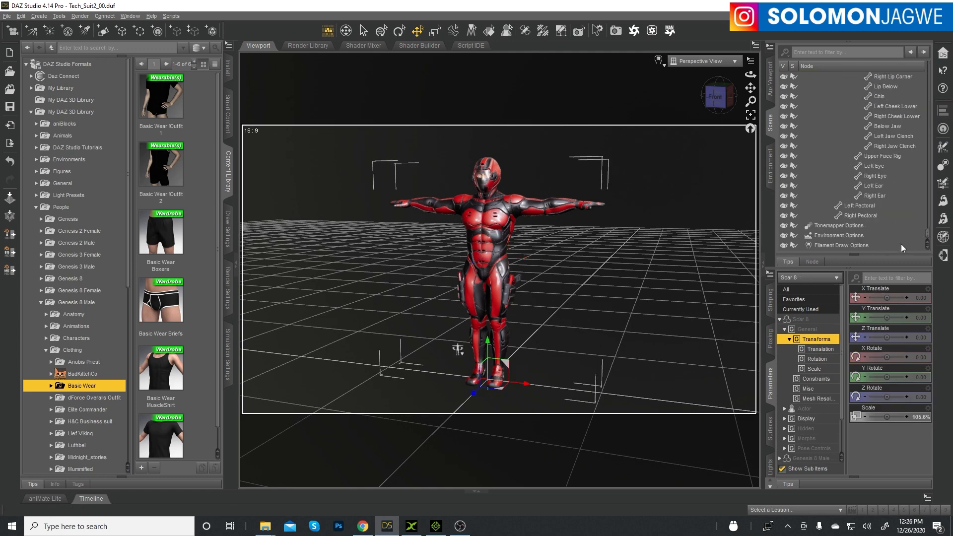
shift+click(866, 215)
drag(929, 241, 925, 67)
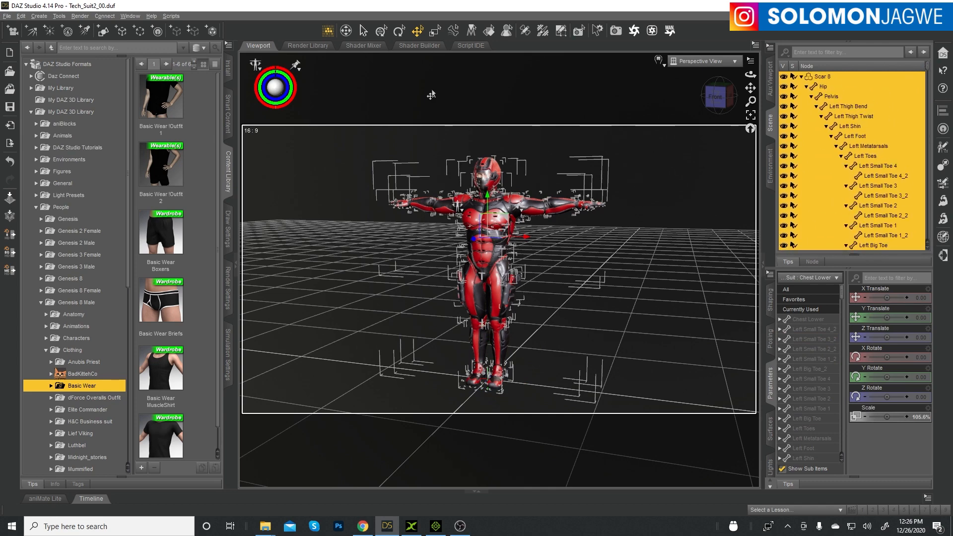
click(255, 64)
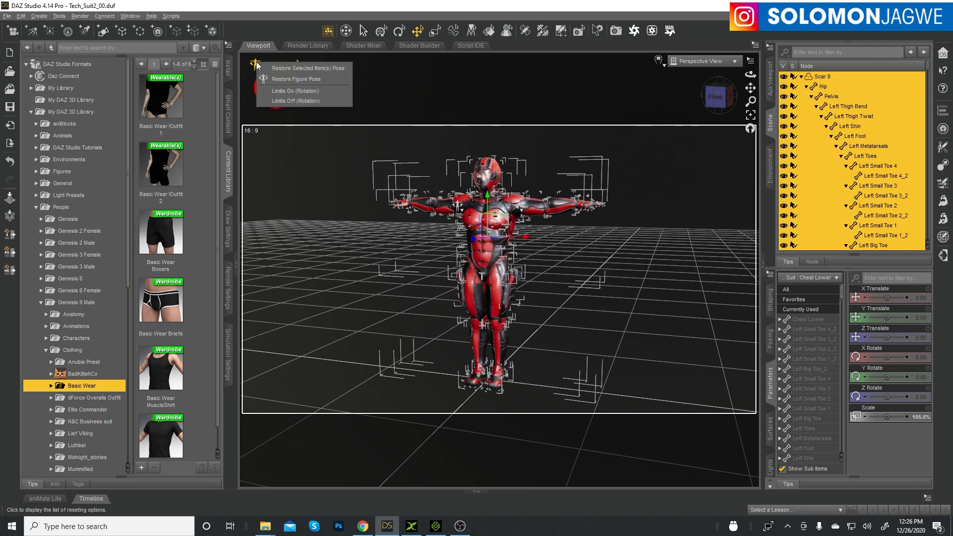
click(307, 100)
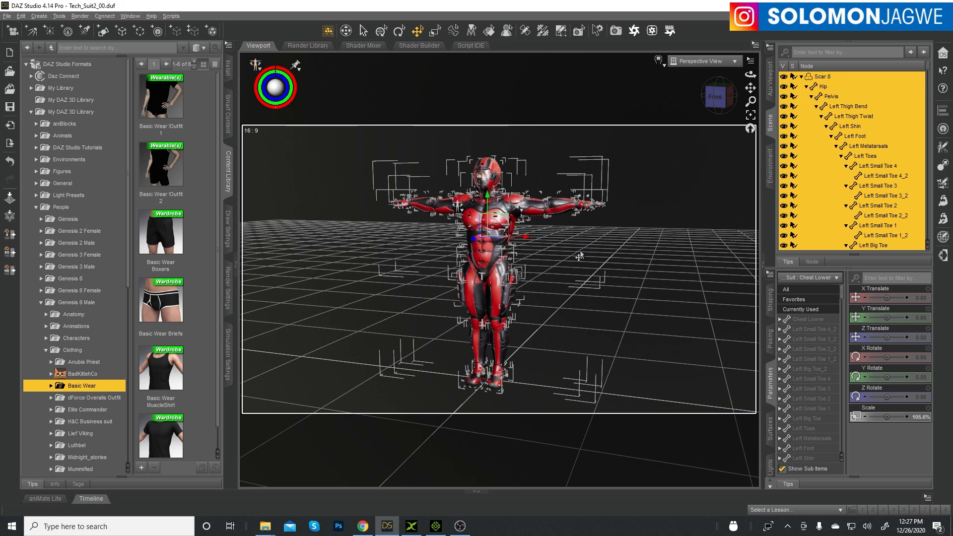
click(663, 212)
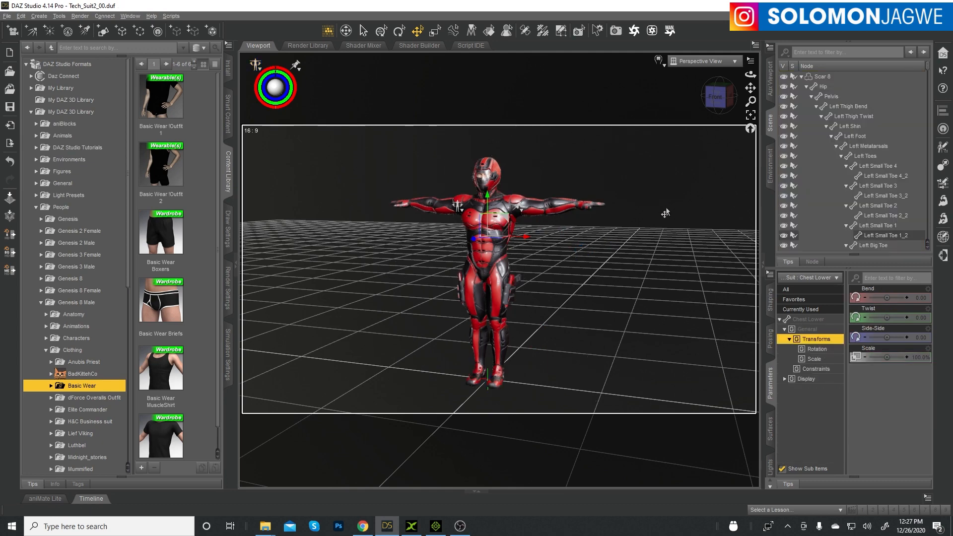
Save the scene as Tech_Suit_Tpose_Rotation_Off_00 in the Sci-Fi scenes folder.
click(6, 15)
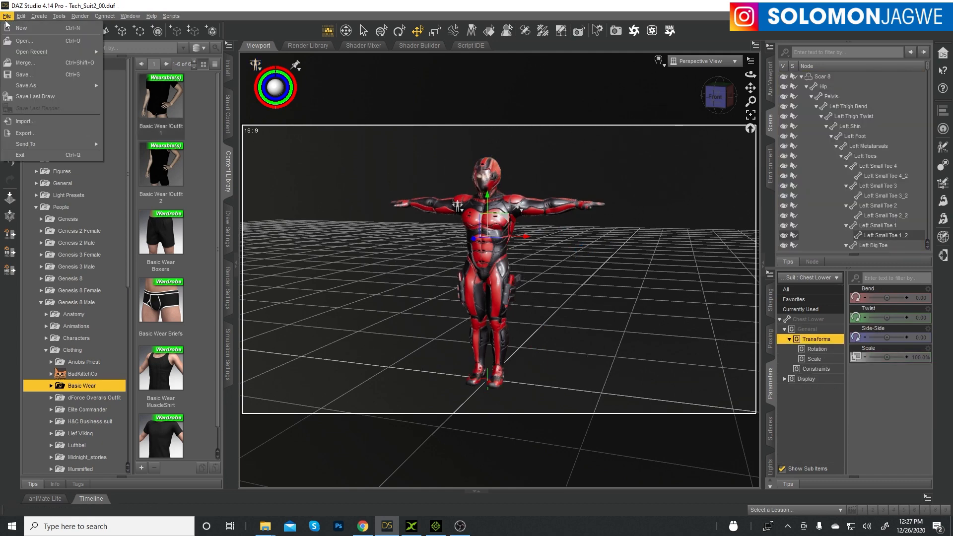
mouse_move(23, 84)
click(116, 89)
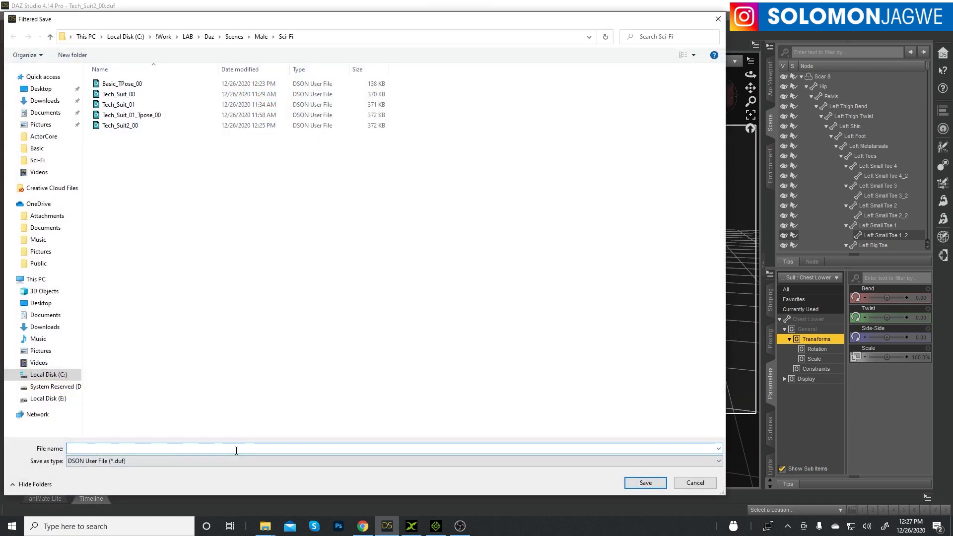
text(Tech_Sui)
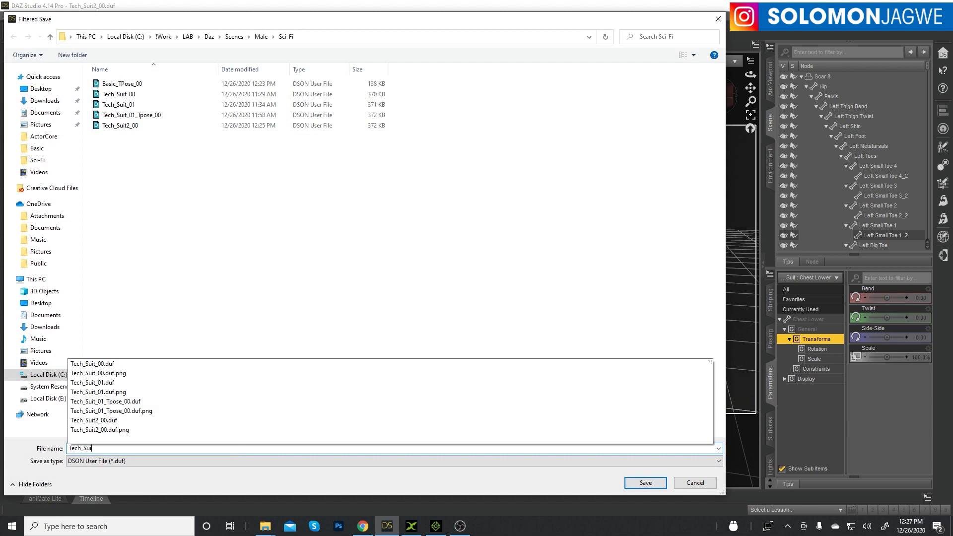
text(t_Tpose_Rot)
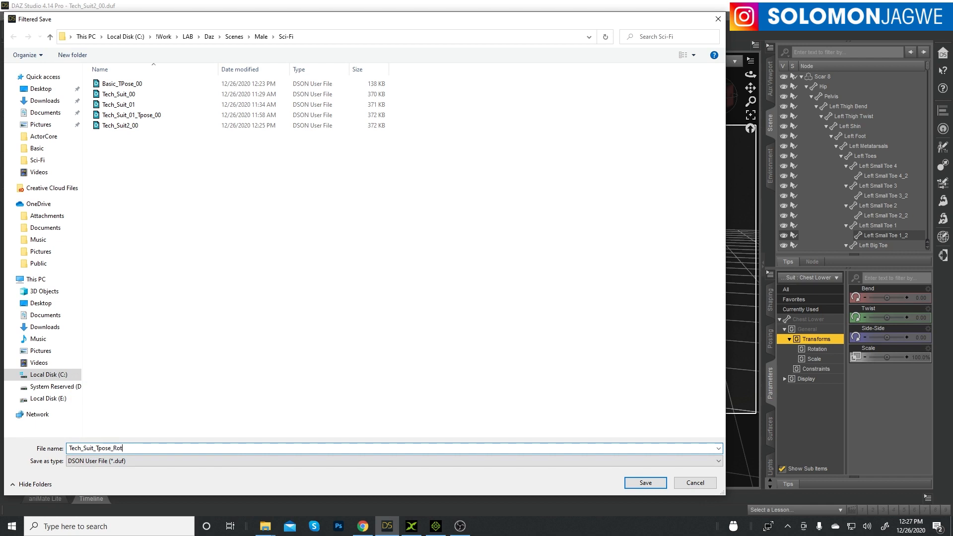
text(ation_Off_00)
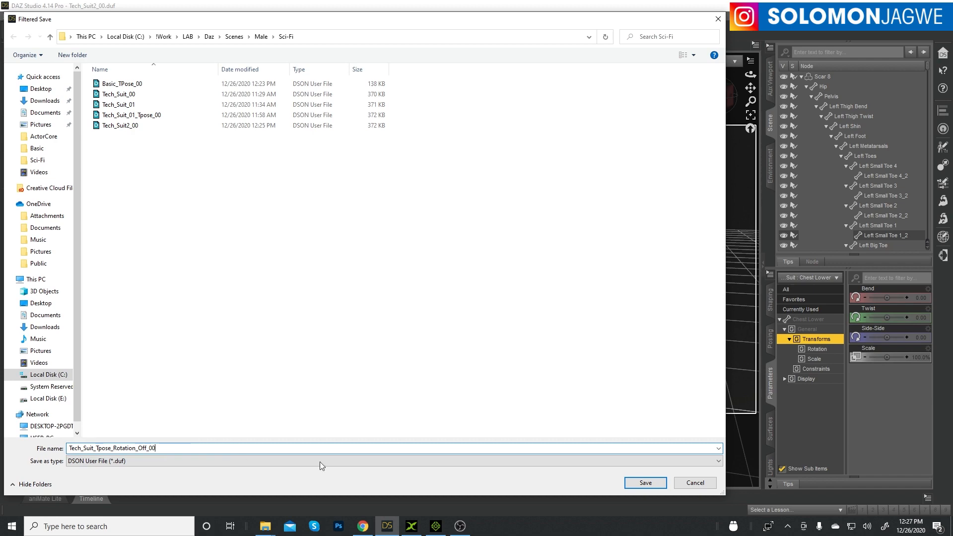
click(644, 482)
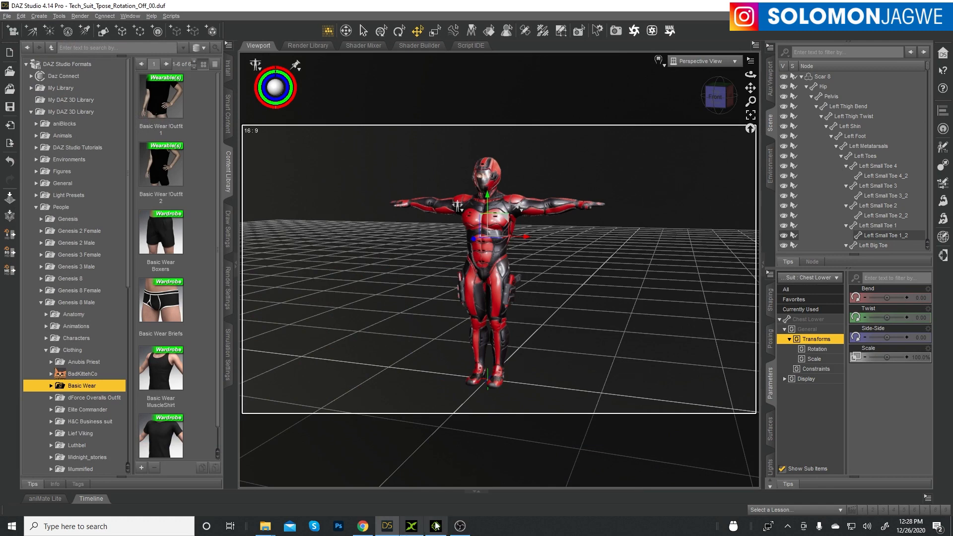
Switch to iClone 3DXchange 7 and start a new empty project in place of the loaded Gen8_Male_00_TPose_00 character.
click(411, 527)
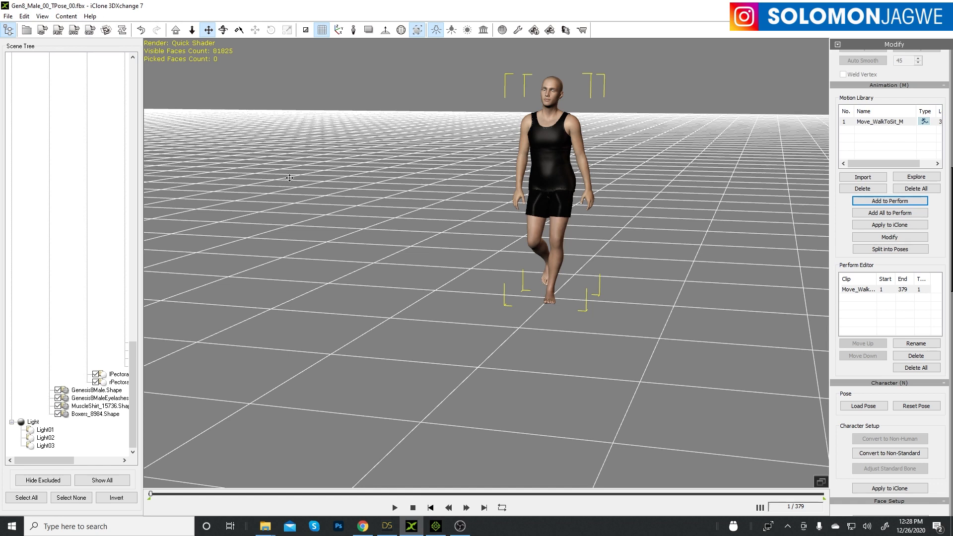
click(8, 16)
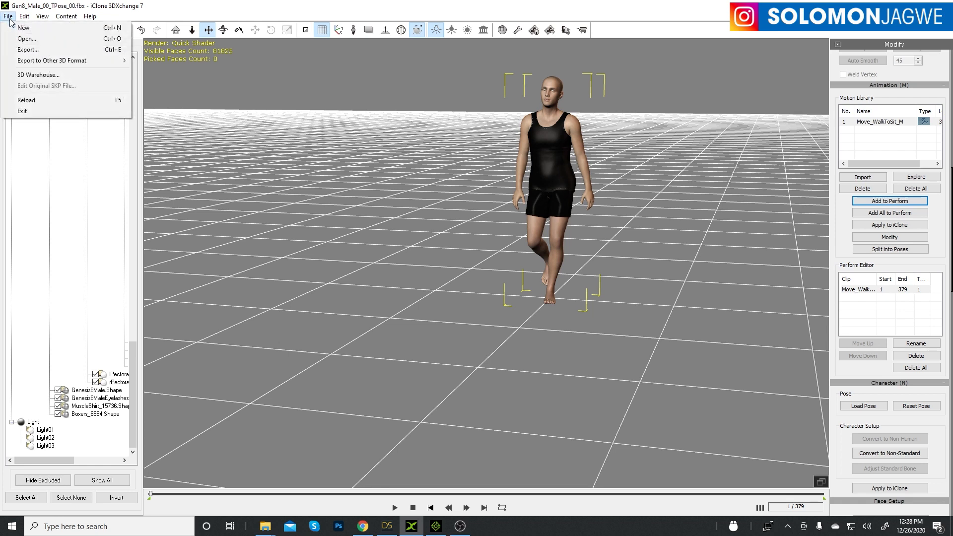
click(25, 28)
click(502, 287)
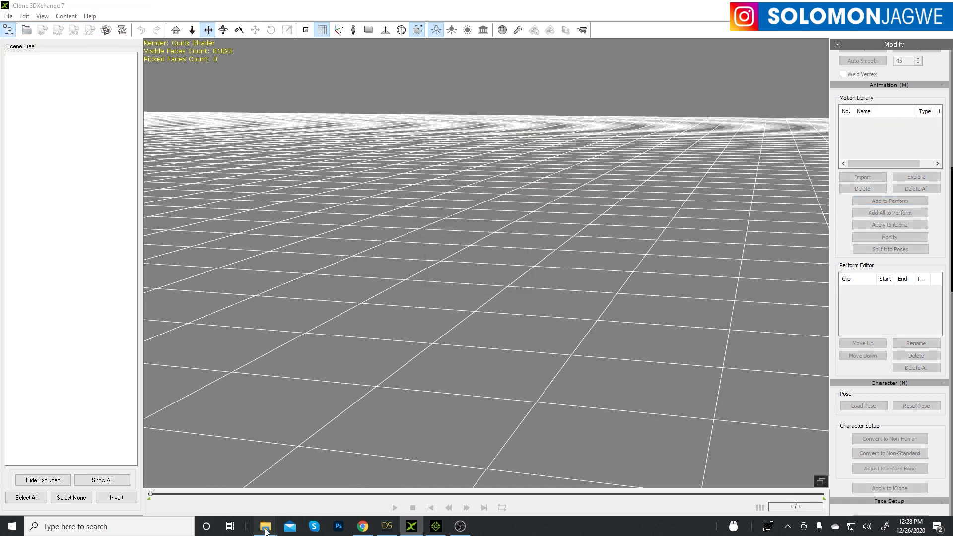
Import Basic_Tpose_00 from the Basic FBX folder without animation, accepting the Daz4Genesis8 auto-conversion and the iClone-optimized body materials.
mouse_move(265, 530)
click(165, 449)
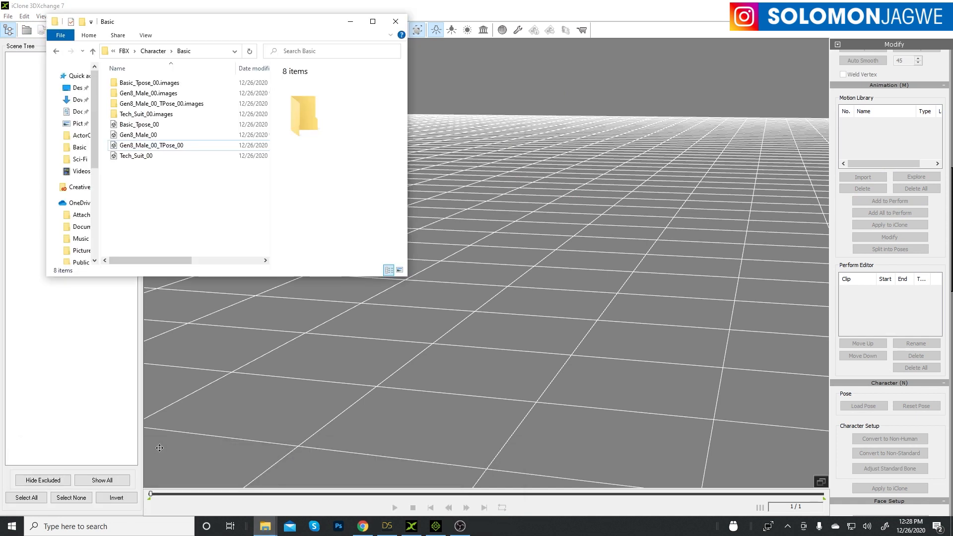
click(145, 128)
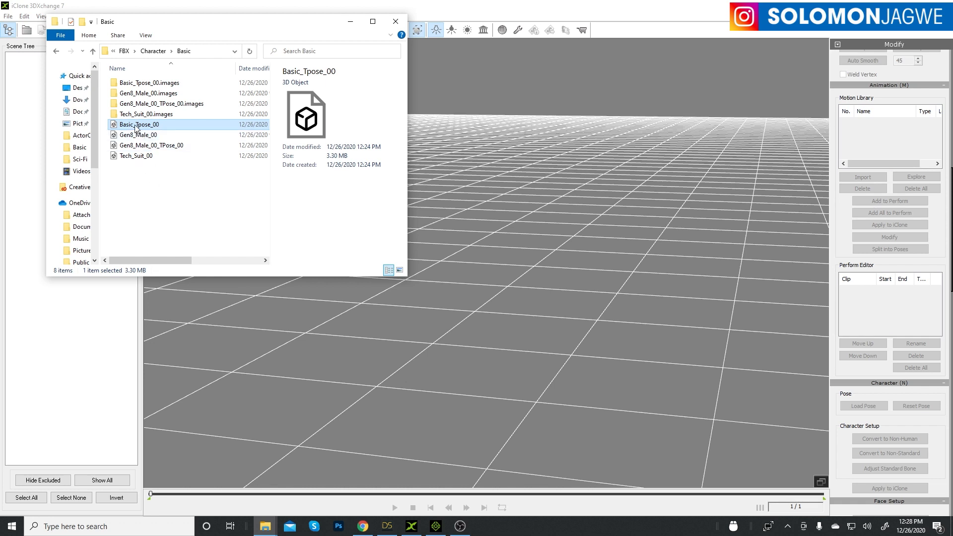
drag(134, 128, 517, 242)
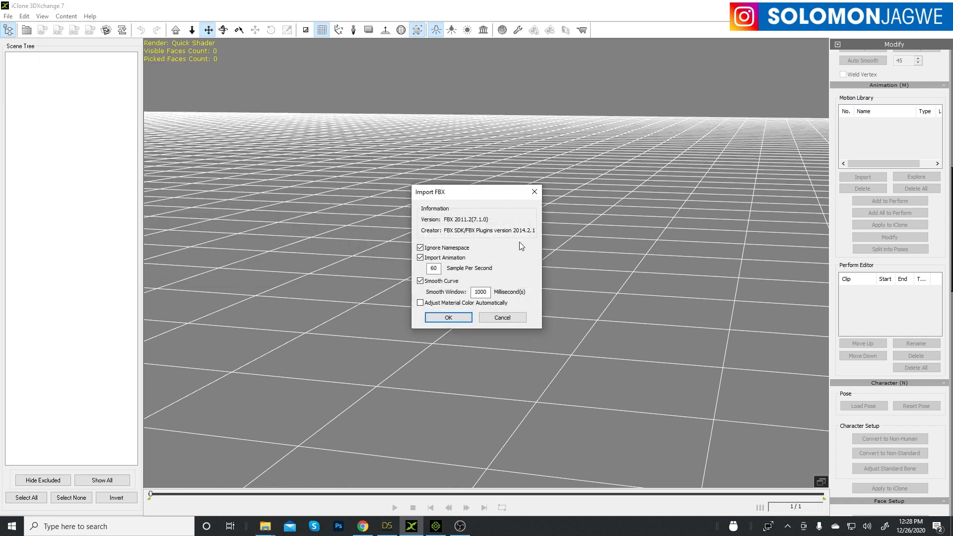
click(420, 258)
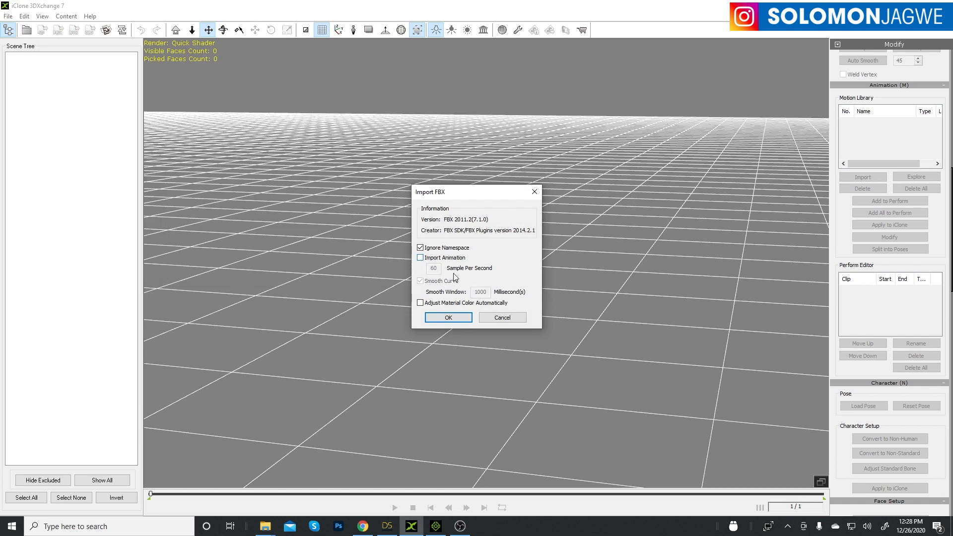
click(457, 320)
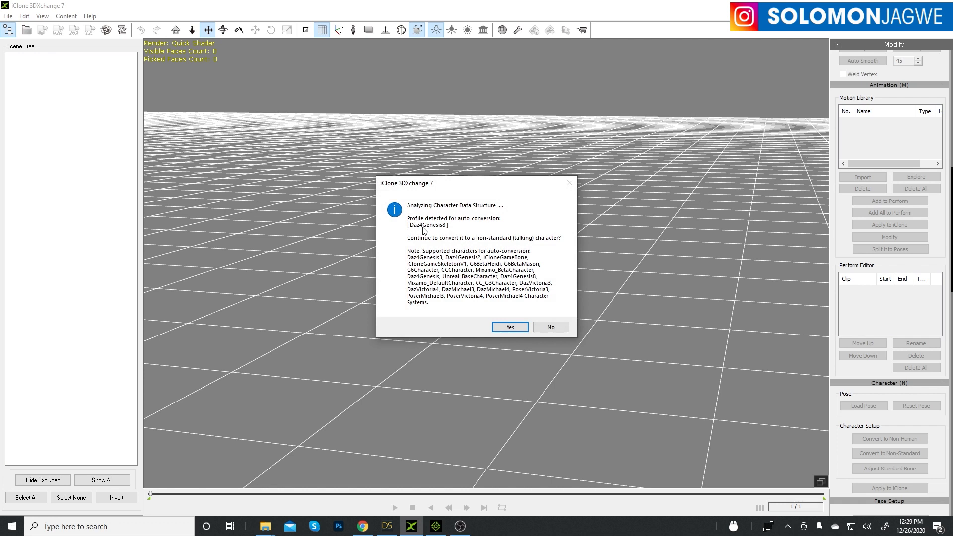
click(510, 326)
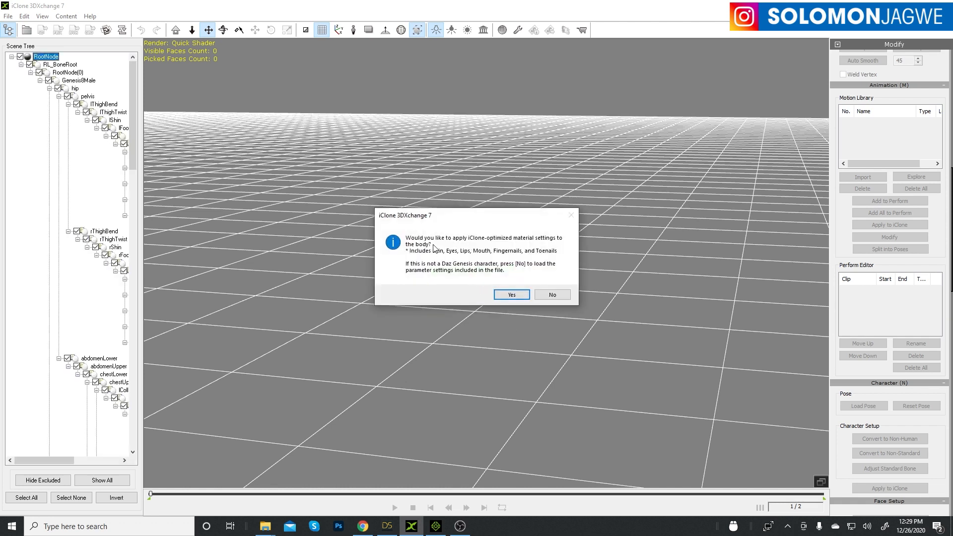
click(506, 294)
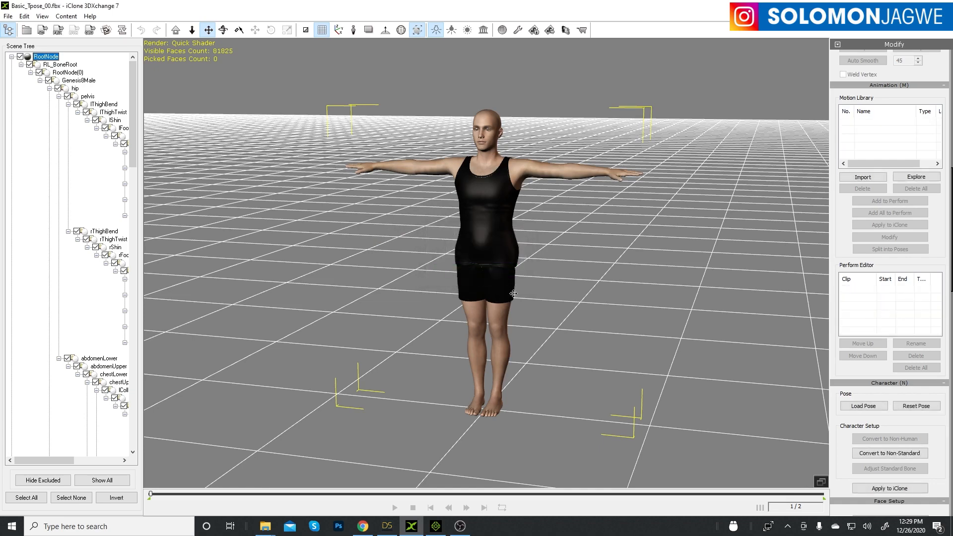
Open the non-standard conversion setup for the imported character and preview the 00_Tpose motion.
mouse_move(554, 247)
right_down()
mouse_move(670, 246)
mouse_move(581, 256)
mouse_move(541, 245)
right_up()
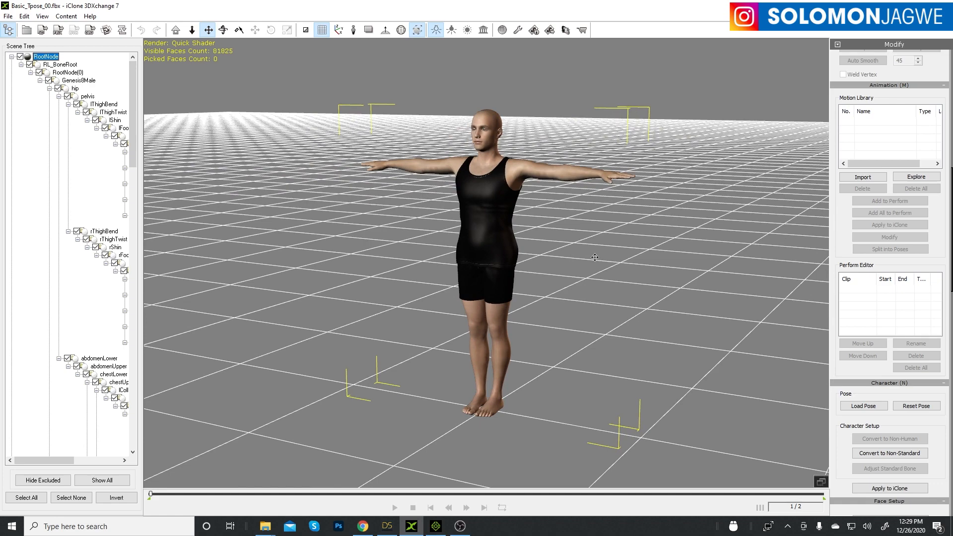
right_drag(594, 257, 670, 274)
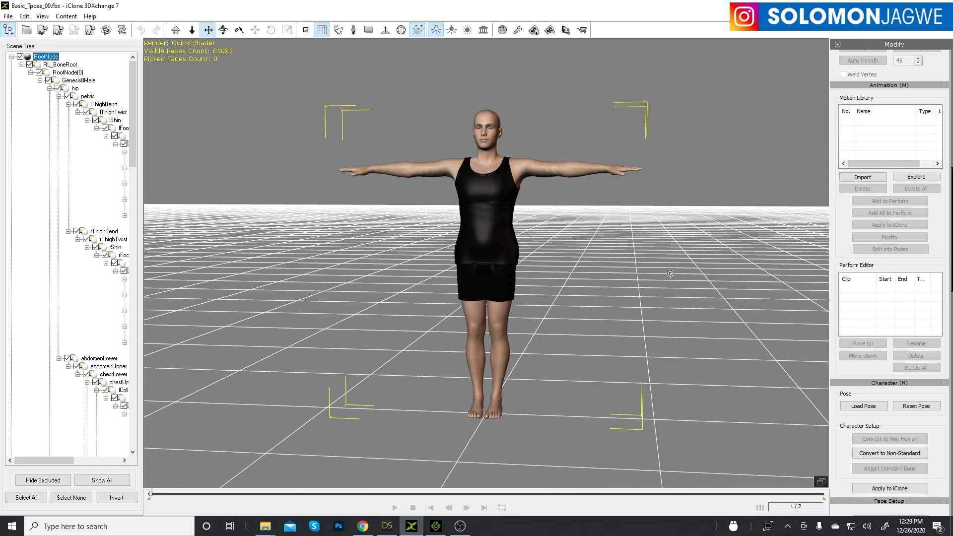
right_drag(644, 233, 699, 372)
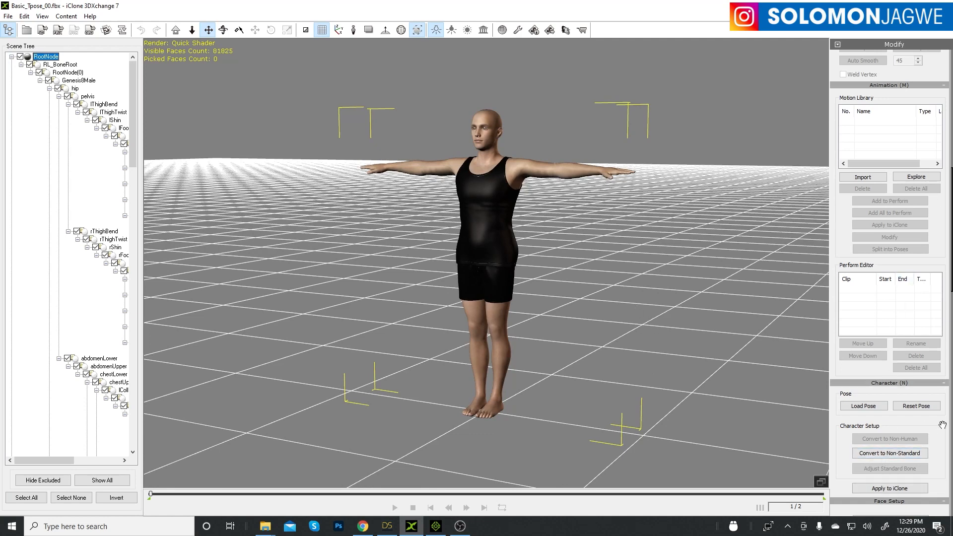
drag(941, 425, 950, 231)
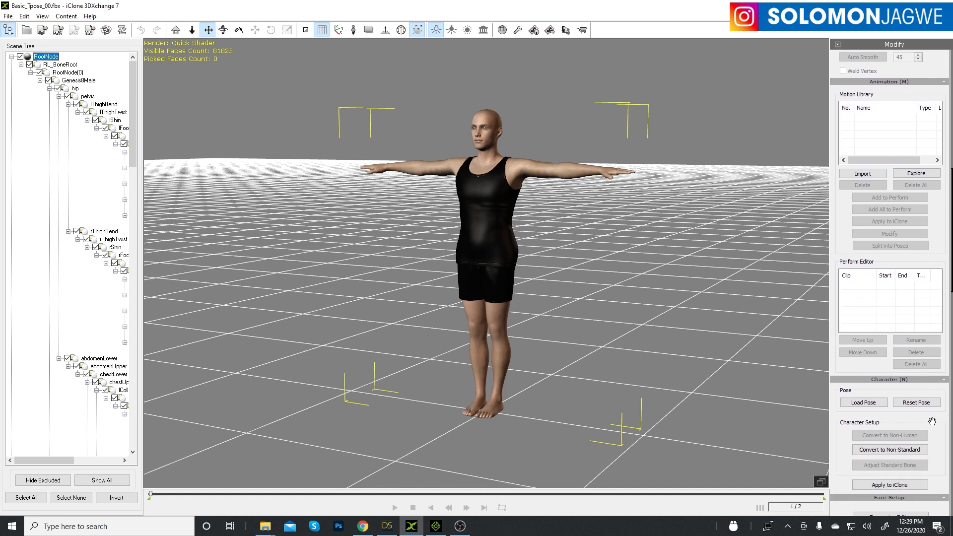
click(882, 450)
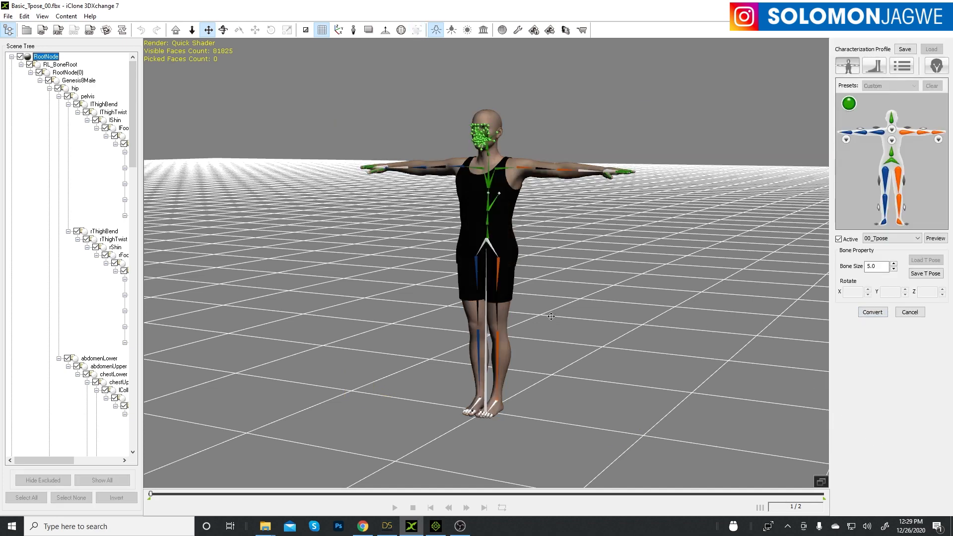
right_drag(562, 225, 657, 291)
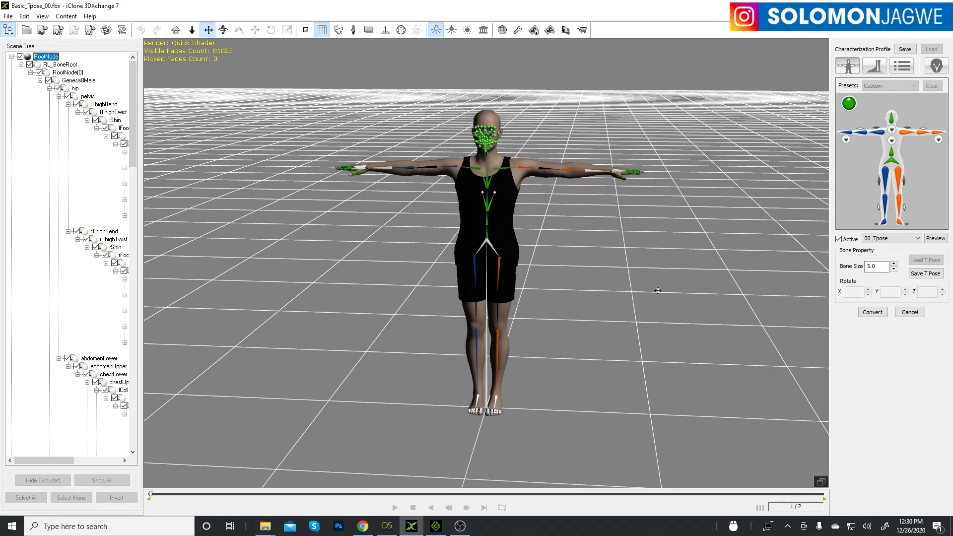
click(937, 239)
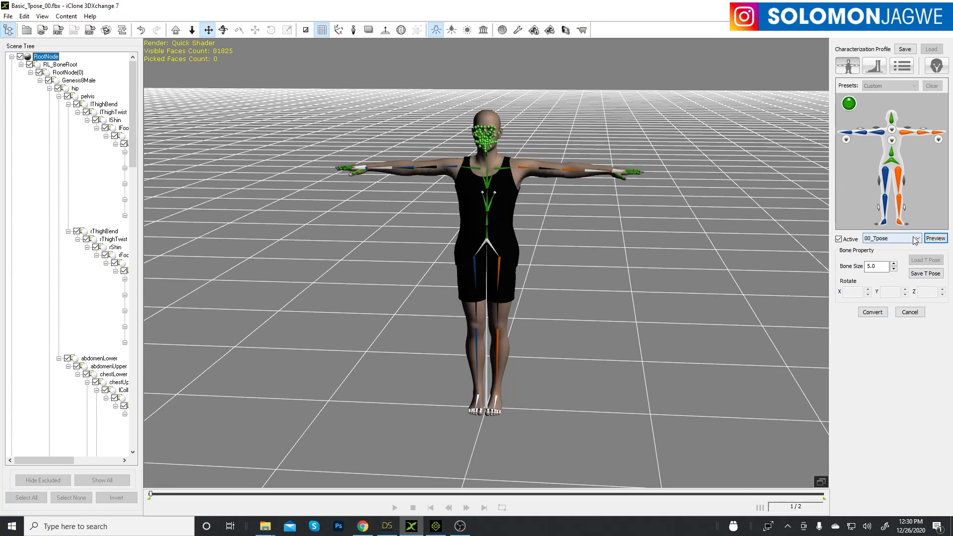
Preview the 08_Finger Calibration motion and examine the character's hands and fingers from several sides during playback.
click(917, 239)
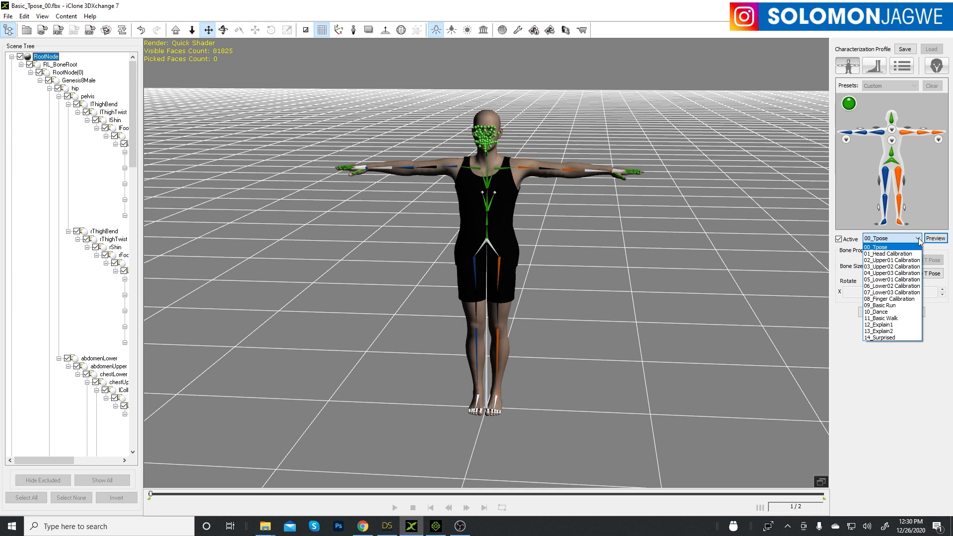
click(889, 300)
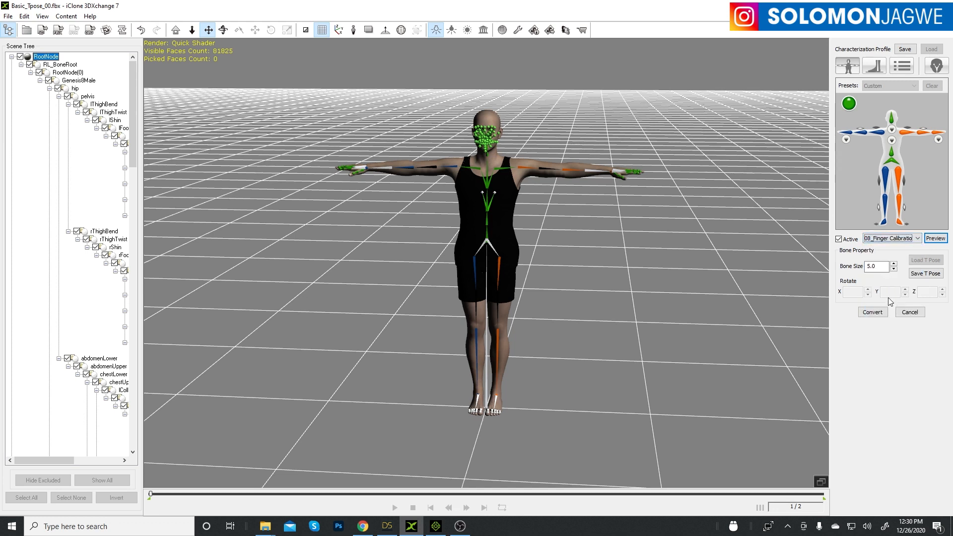
click(935, 238)
scroll(556, 215, up, 5)
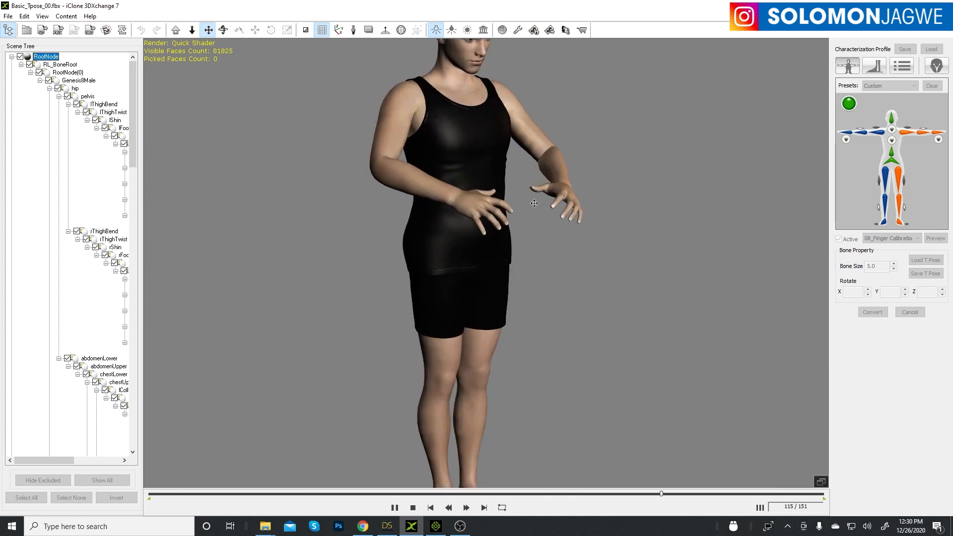
drag(570, 188, 606, 317)
right_drag(606, 317, 340, 214)
scroll(550, 254, down, 3)
scroll(550, 254, down, 3)
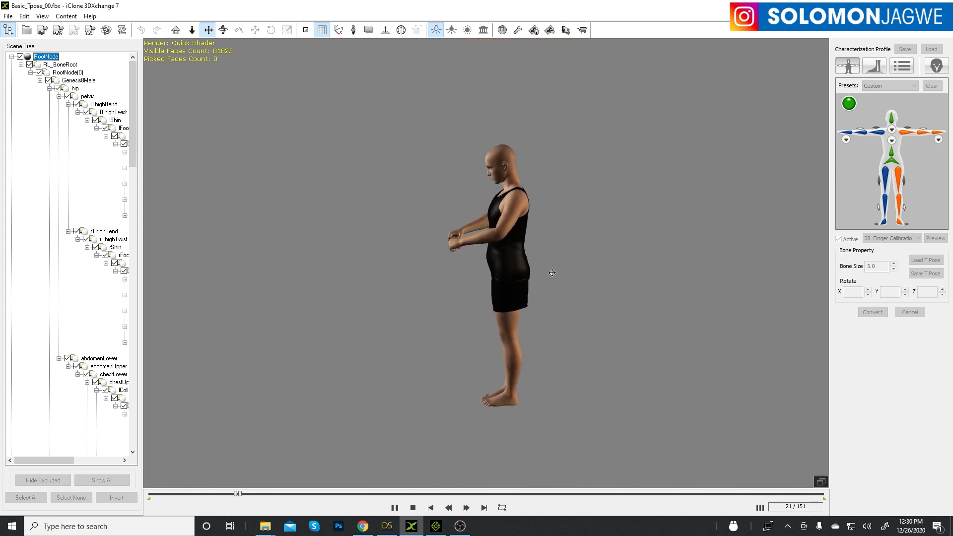
drag(552, 270, 553, 257)
right_drag(553, 258, 503, 218)
drag(503, 218, 522, 276)
right_drag(522, 275, 685, 277)
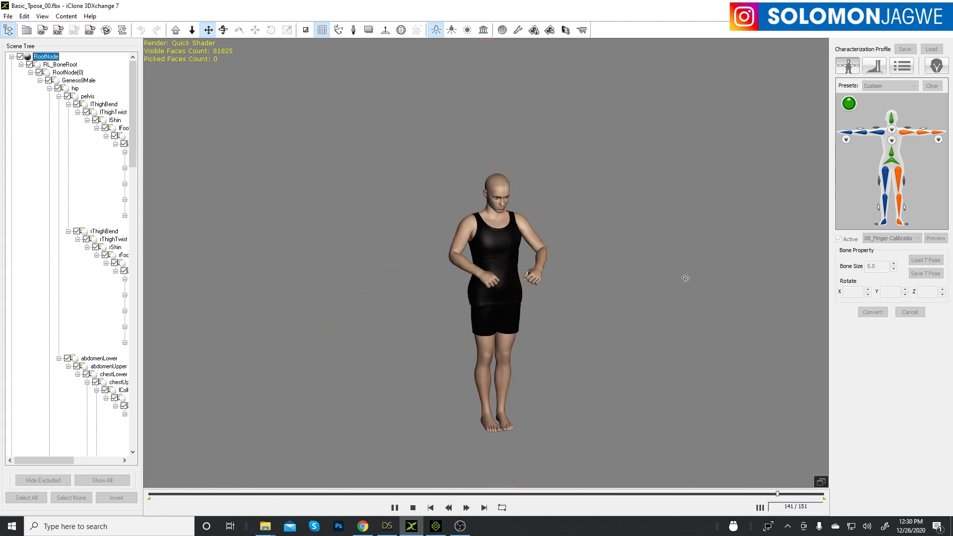
Toggle loop playback, preview the finger calibration motion once more, and stop it.
click(502, 509)
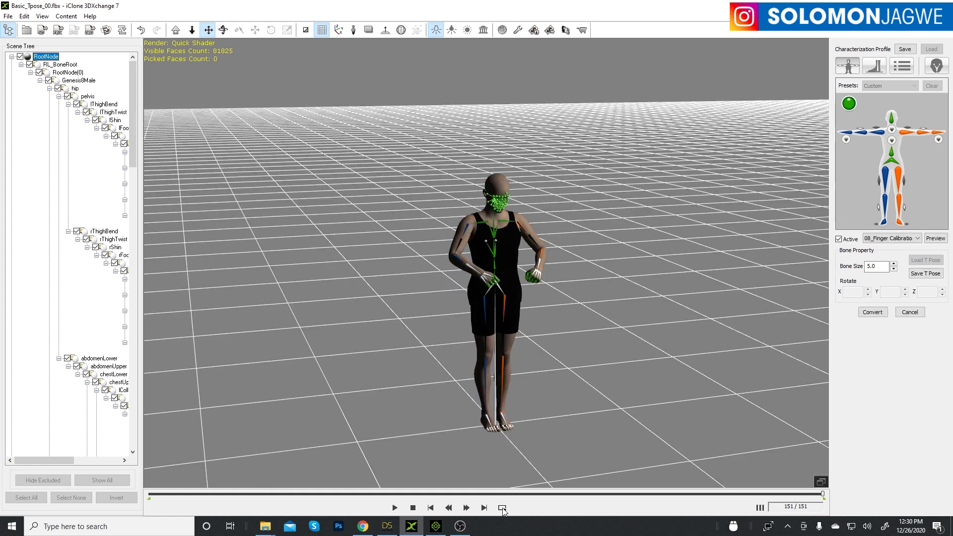
click(935, 238)
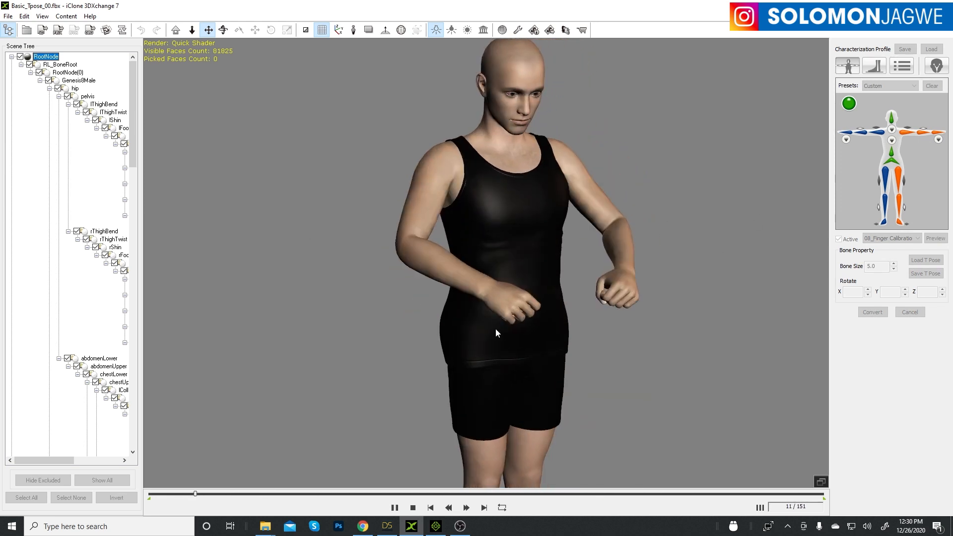
click(412, 508)
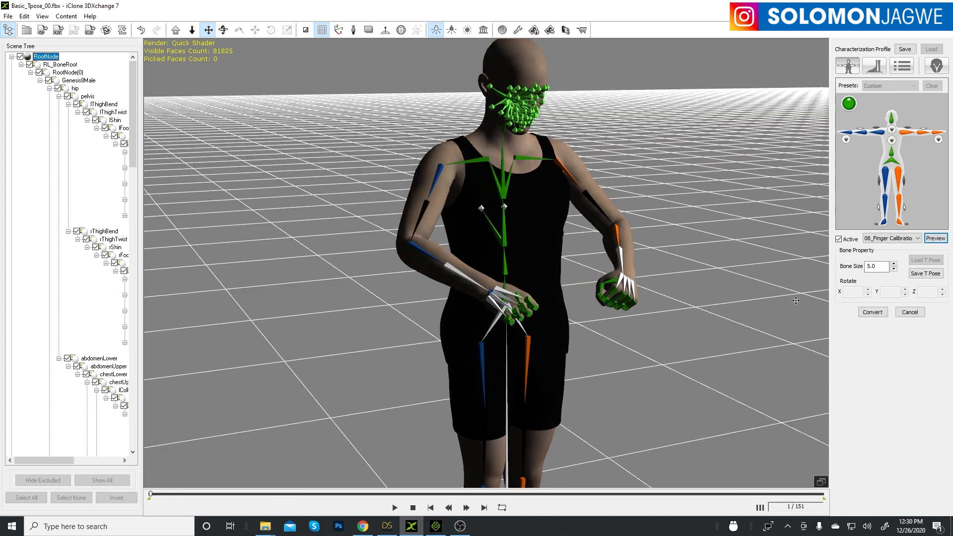
Preview the 07_Lower03 Calibration motion, examine the character's legs and feet from several sides, and stop playback.
click(917, 239)
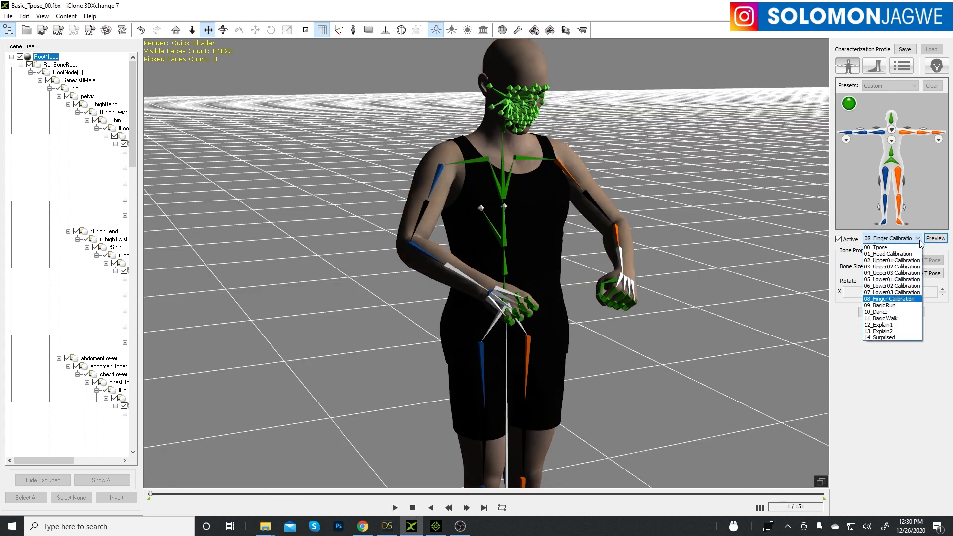
click(898, 292)
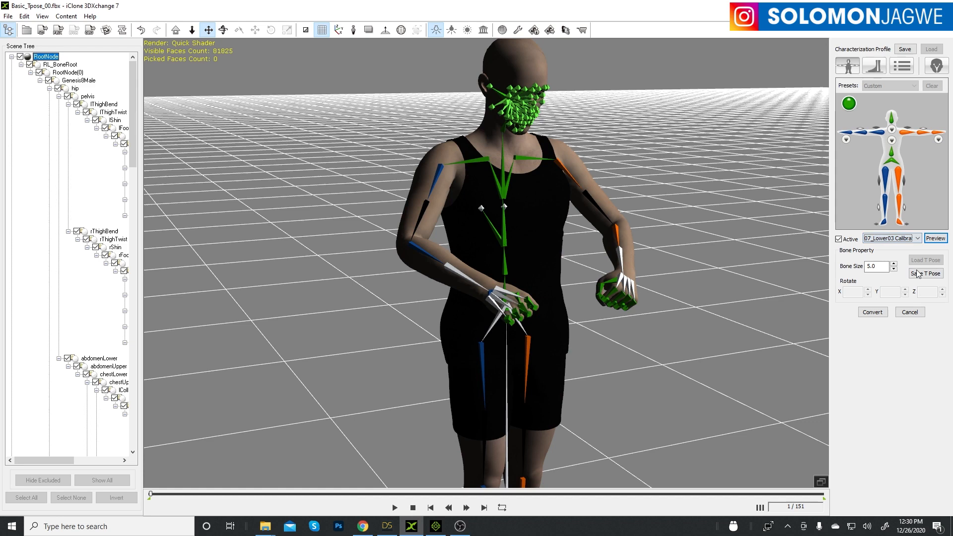
click(934, 237)
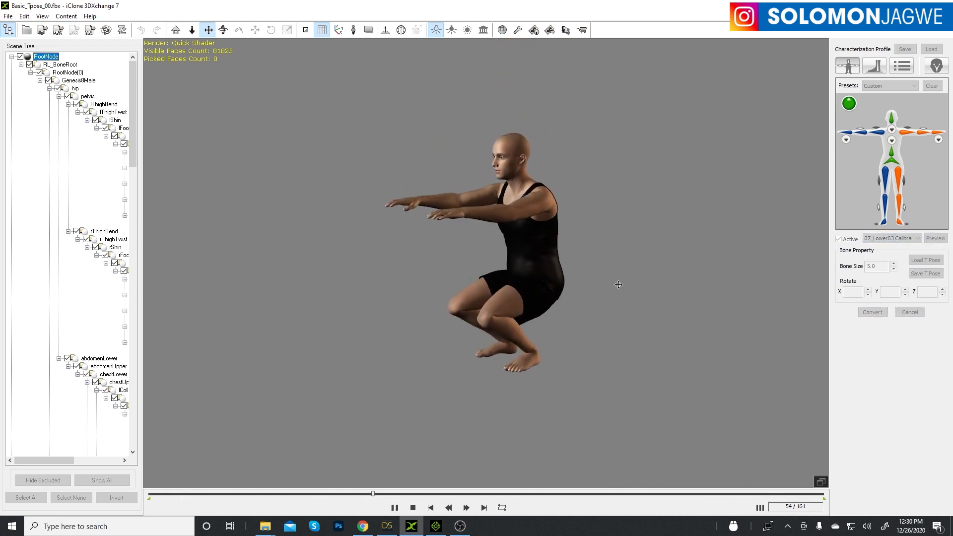
right_drag(618, 284, 268, 262)
scroll(485, 263, up, 3)
right_drag(485, 307, 677, 378)
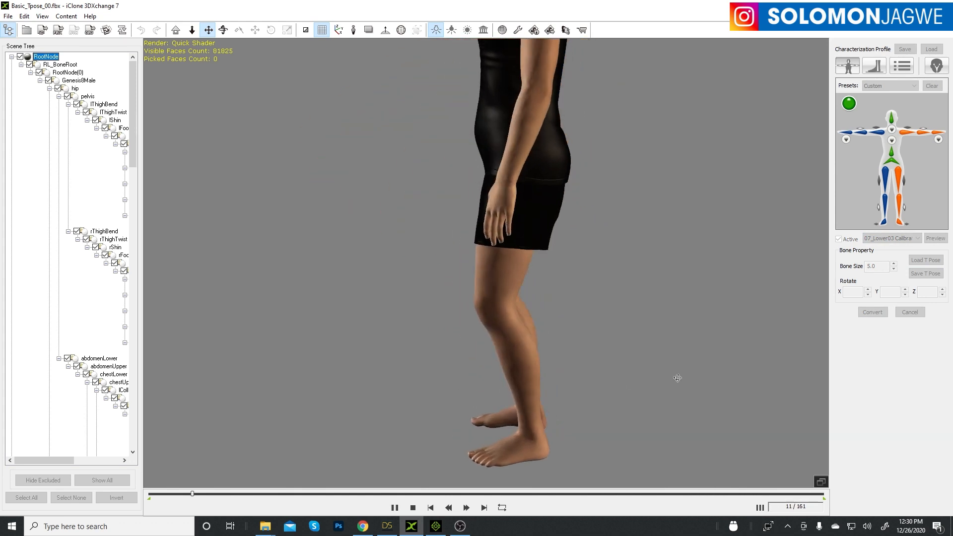
right_drag(606, 385, 789, 305)
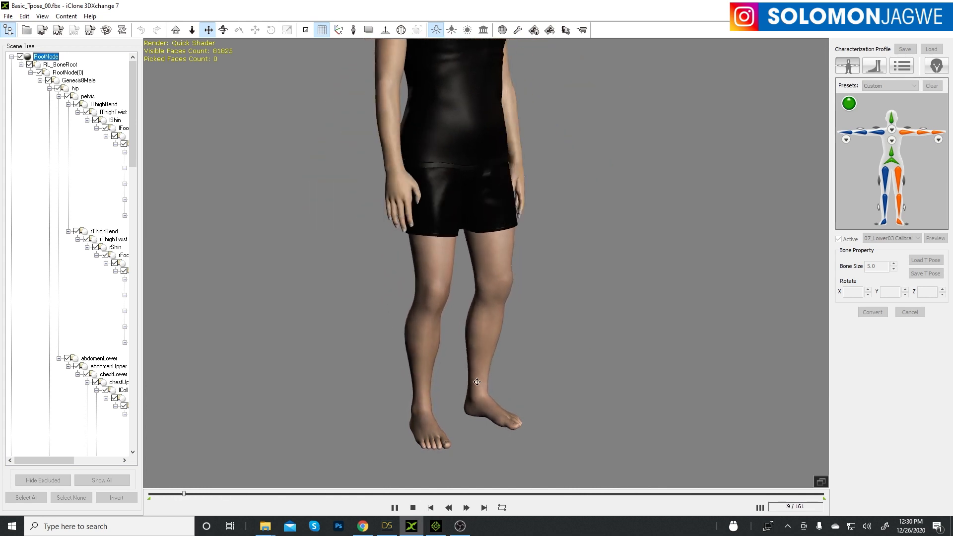
click(414, 507)
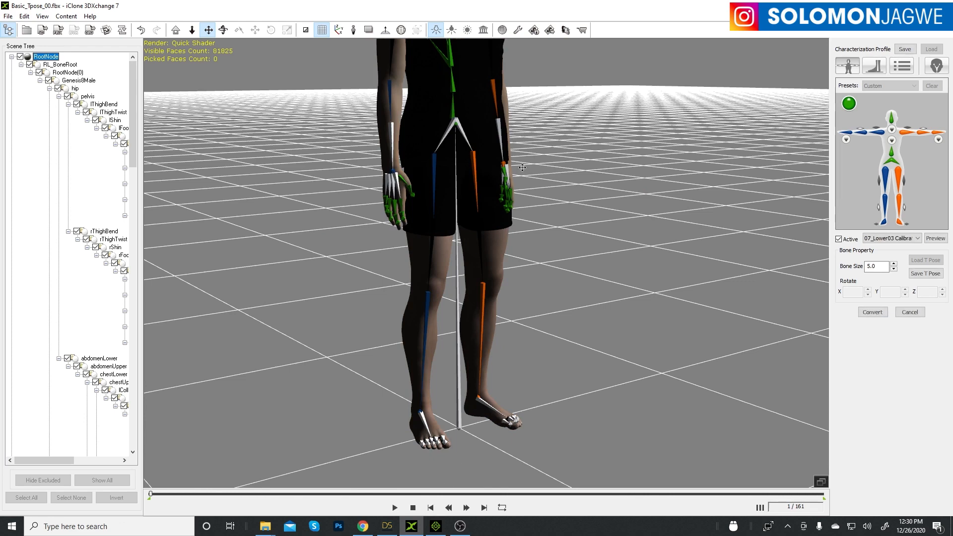
Set the preview motion back to 00_Tpose and convert the character to a non-standard character.
middle_drag(522, 168, 569, 285)
click(918, 238)
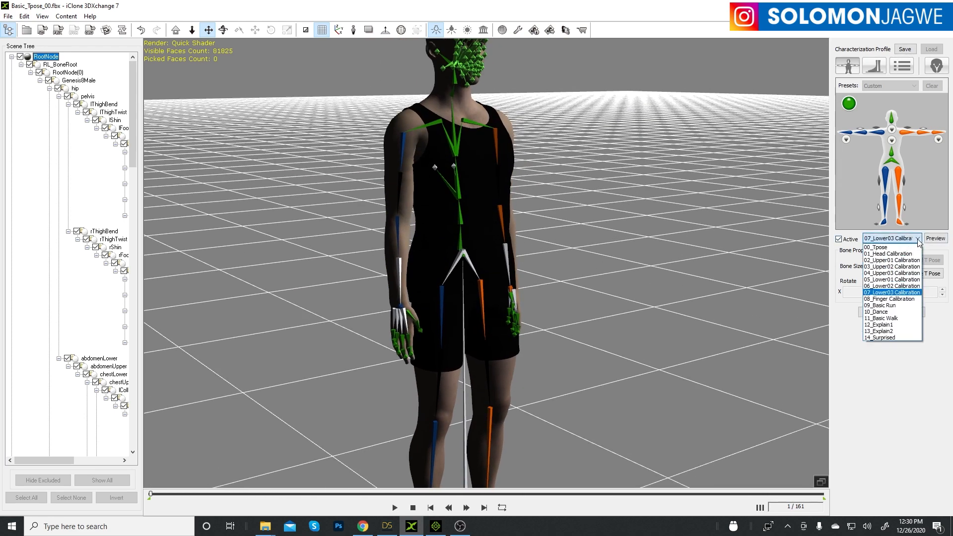
click(876, 247)
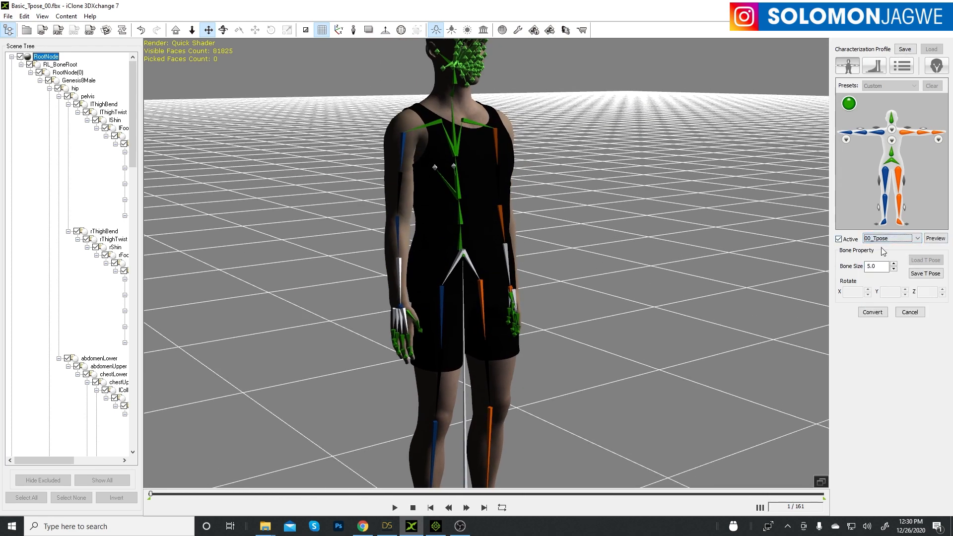
click(873, 312)
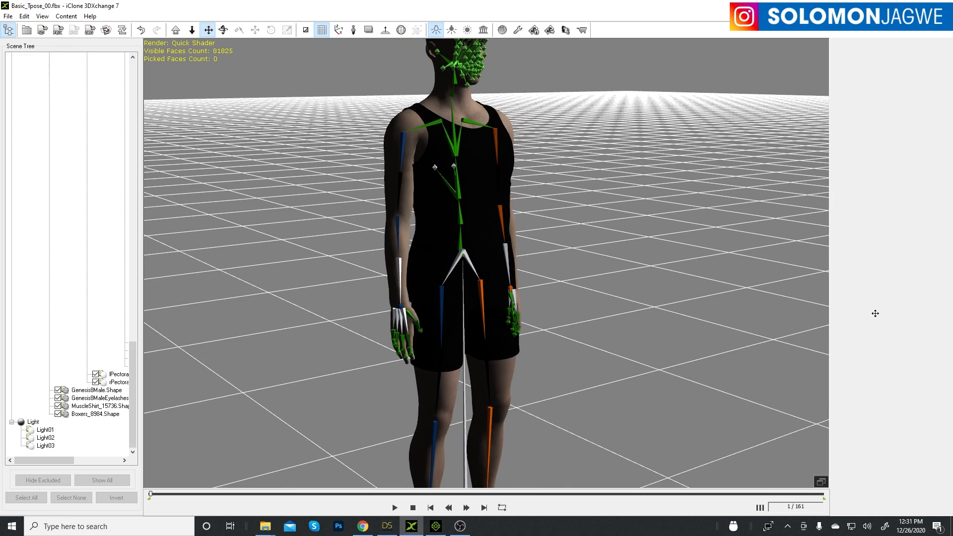
scroll(463, 236, up, 5)
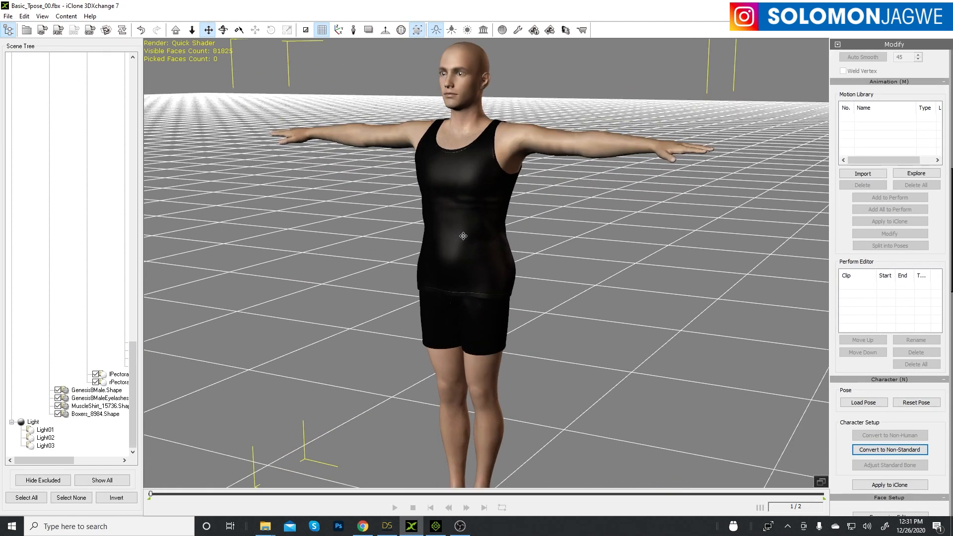
middle_drag(520, 226, 485, 278)
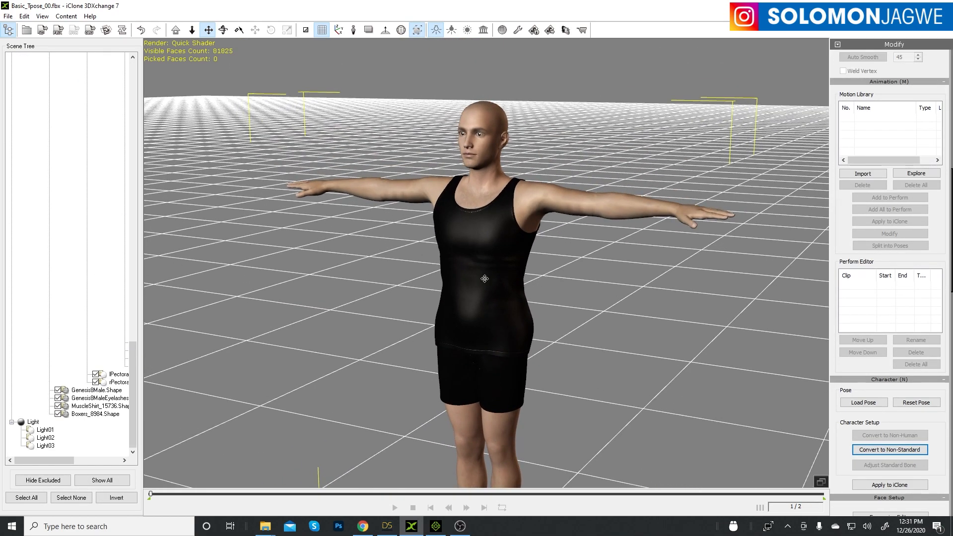
right_drag(485, 278, 712, 222)
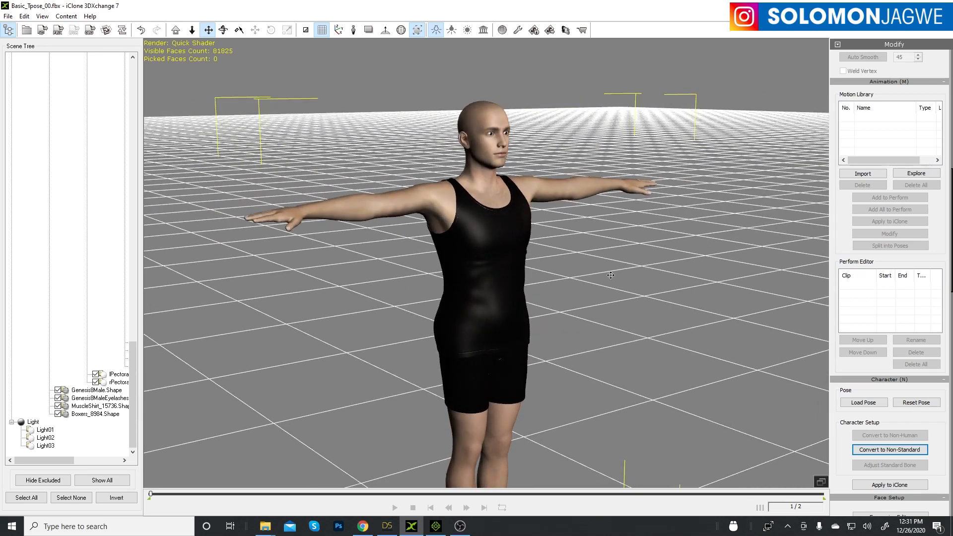
drag(600, 274, 634, 263)
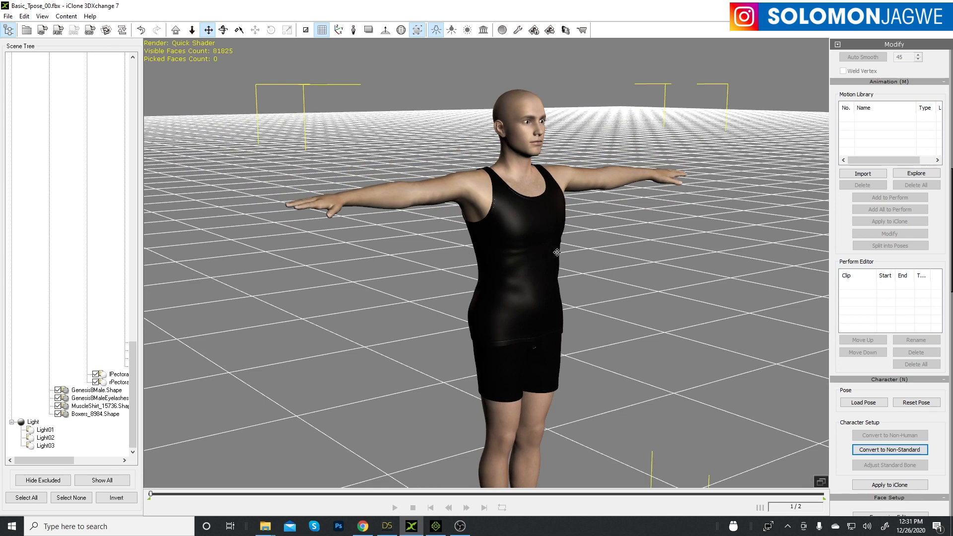
Send the converted character from 3DXchange to iClone and switch to the iClone project.
click(436, 525)
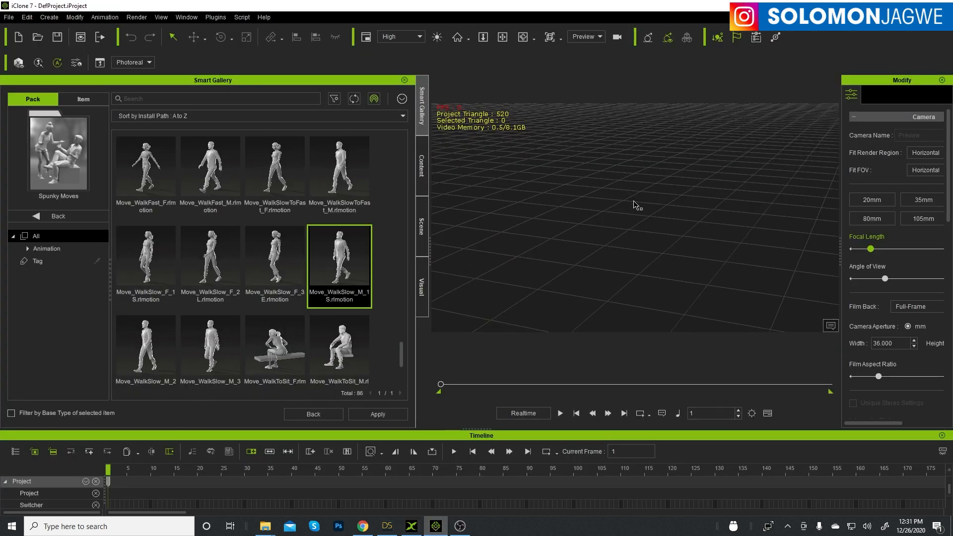
click(387, 529)
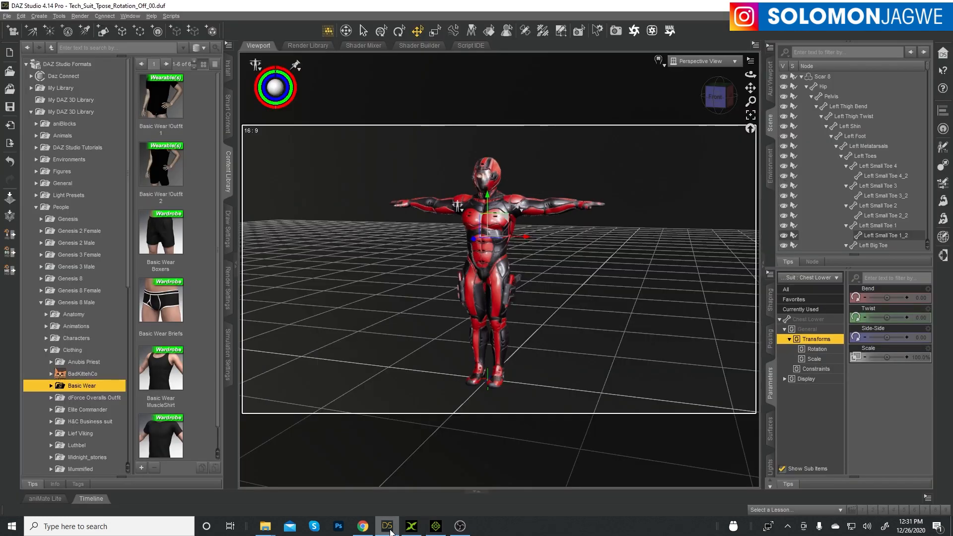
click(413, 528)
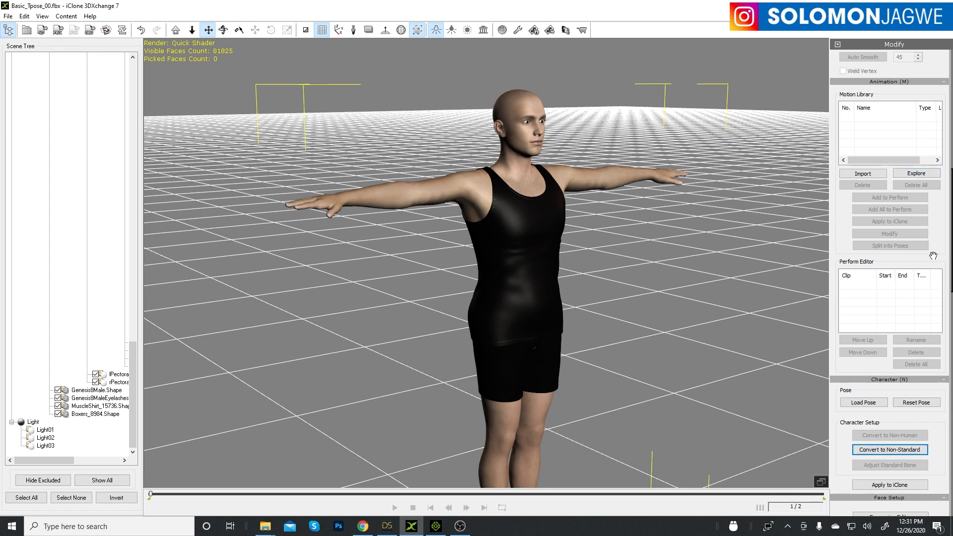
scroll(932, 255, down, 3)
click(902, 361)
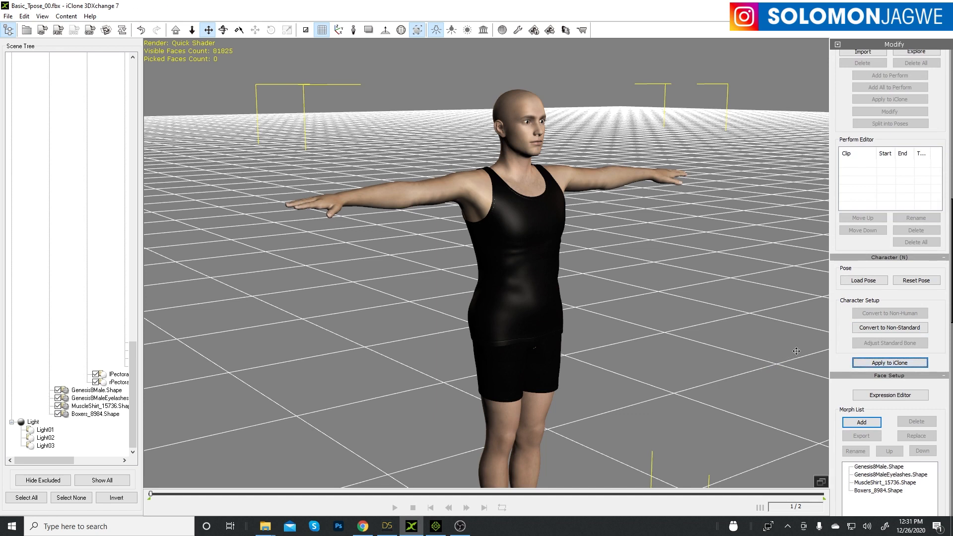
click(435, 526)
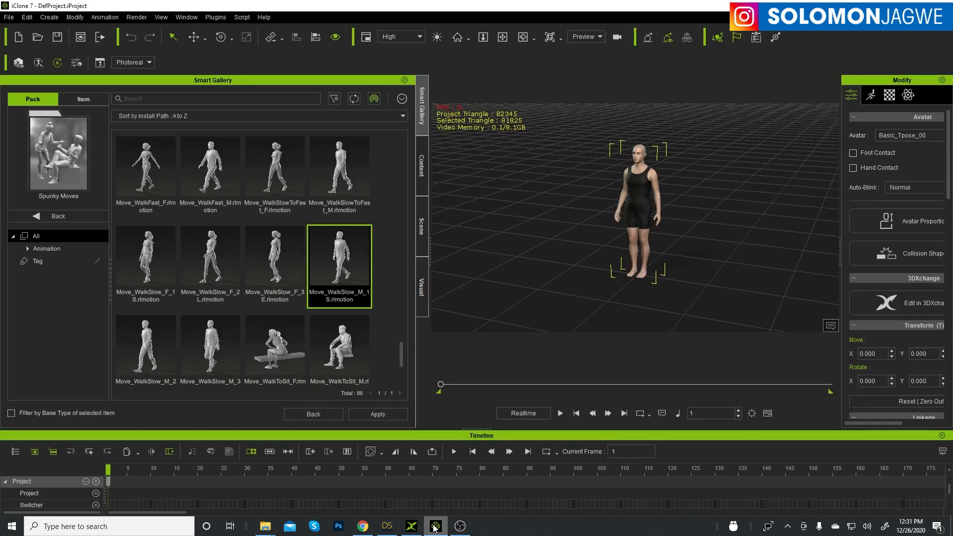
Apply the Move_WalkToSit_M motion from the Spunky Moves pack to the Basic_Tpose_00 character.
scroll(668, 197, up, 5)
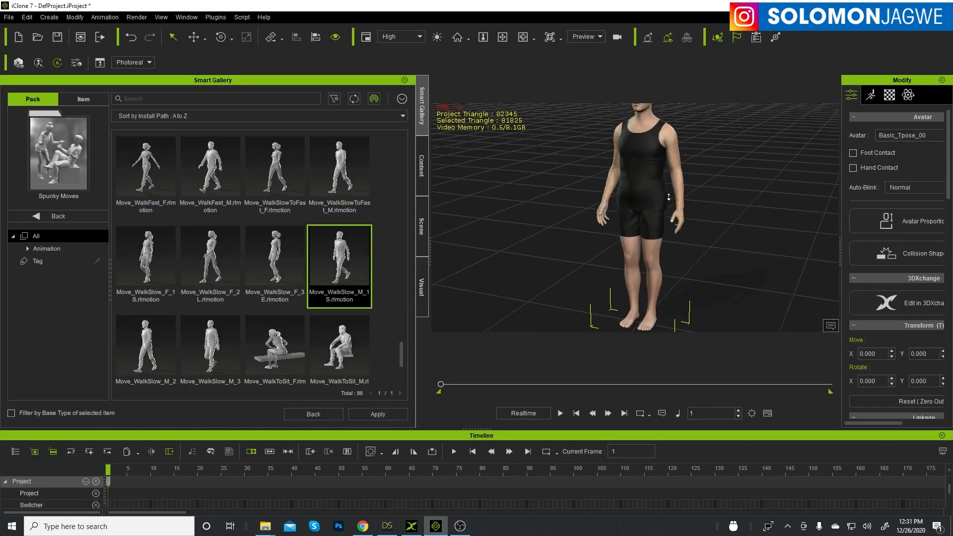
scroll(669, 197, down, 3)
scroll(367, 330, down, 1)
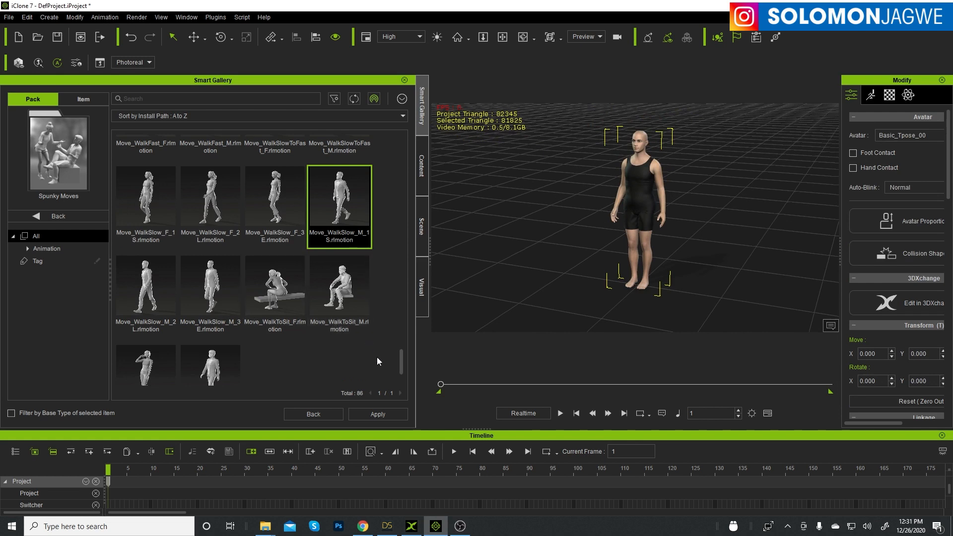
double_click(341, 294)
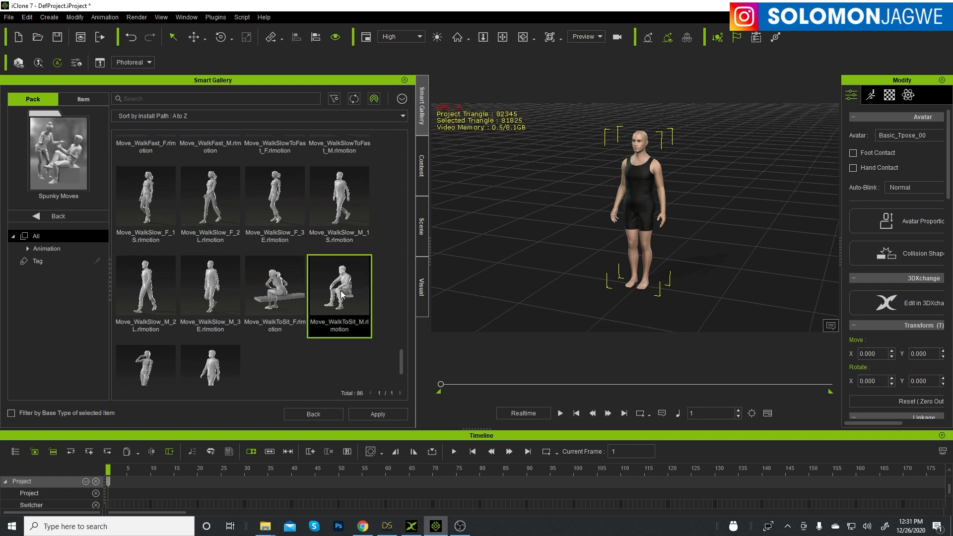
Narrow the Smart Gallery to enlarge the viewport, then play the walk-to-sit motion and pause it once the character sits.
click(561, 413)
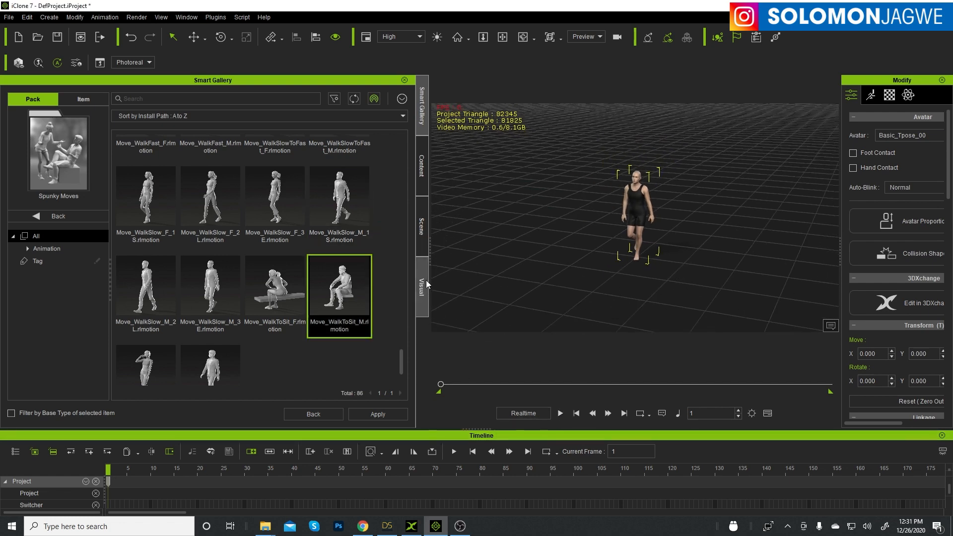
drag(429, 261, 275, 261)
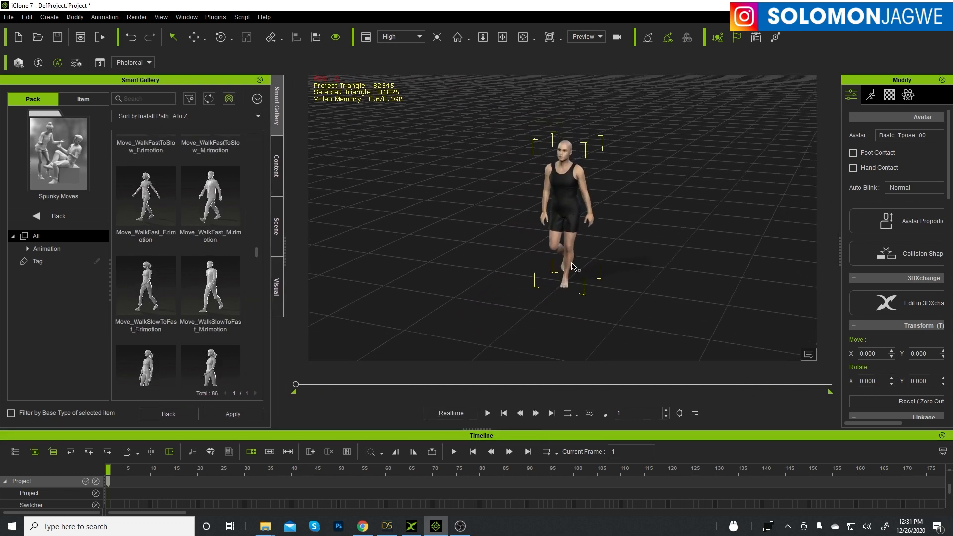
middle_drag(730, 191, 657, 186)
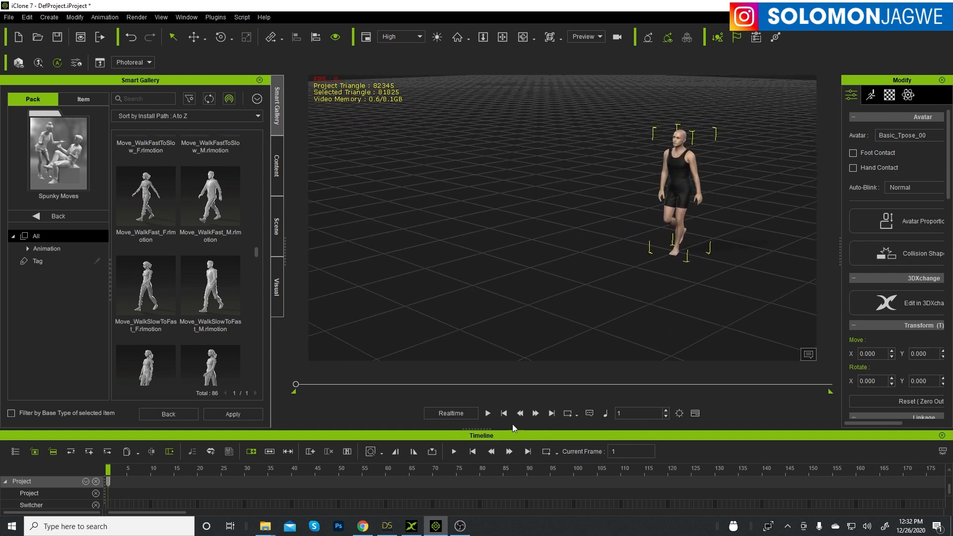
click(487, 413)
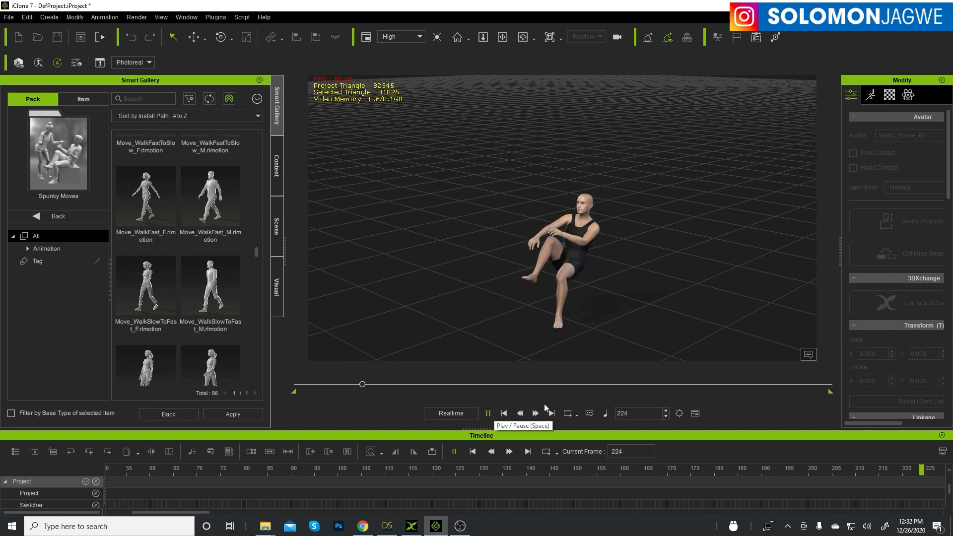
click(488, 413)
Examine the seated character up close from the front and the side.
scroll(597, 257, up, 2)
scroll(597, 257, up, 3)
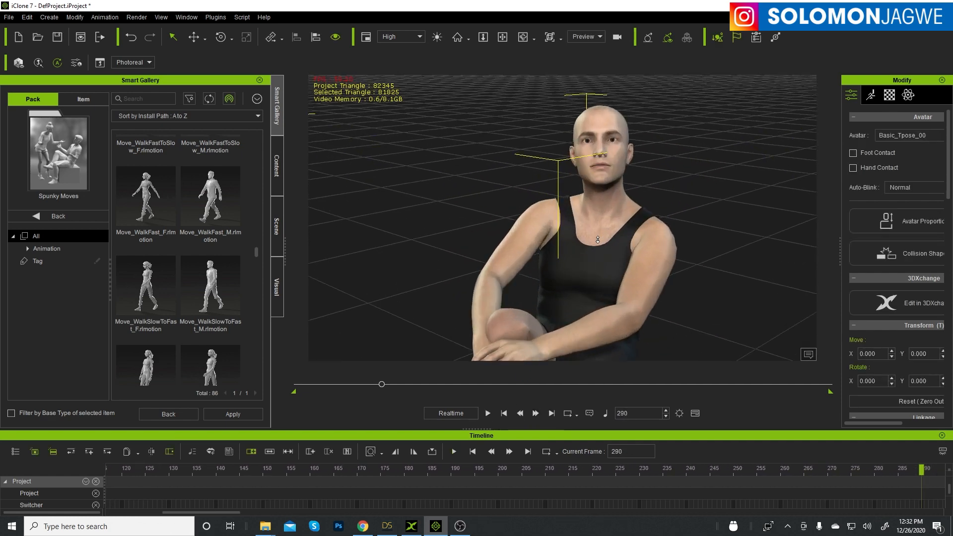
right_drag(570, 311, 714, 290)
right_drag(500, 298, 740, 274)
middle_drag(663, 288, 654, 196)
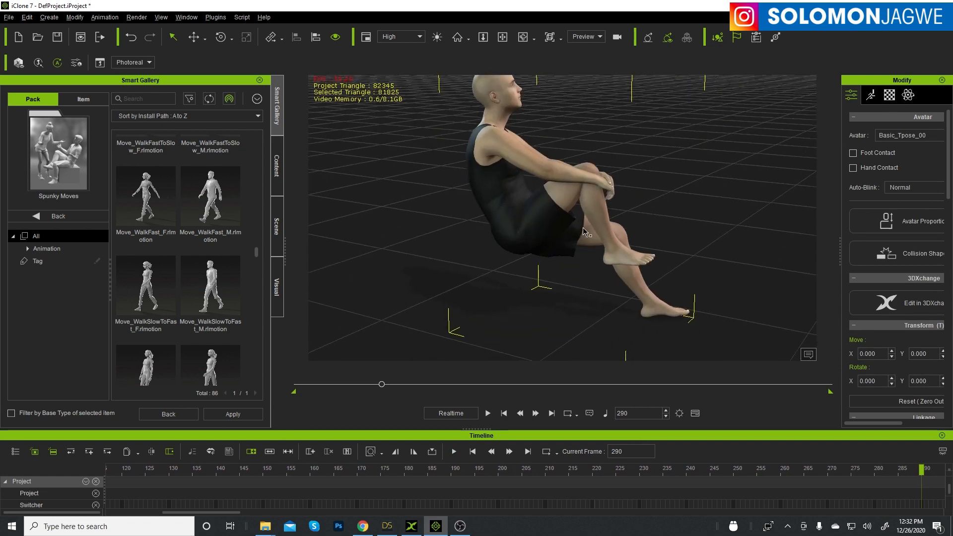
scroll(615, 223, down, 3)
right_drag(616, 226, 370, 234)
right_drag(739, 233, 610, 230)
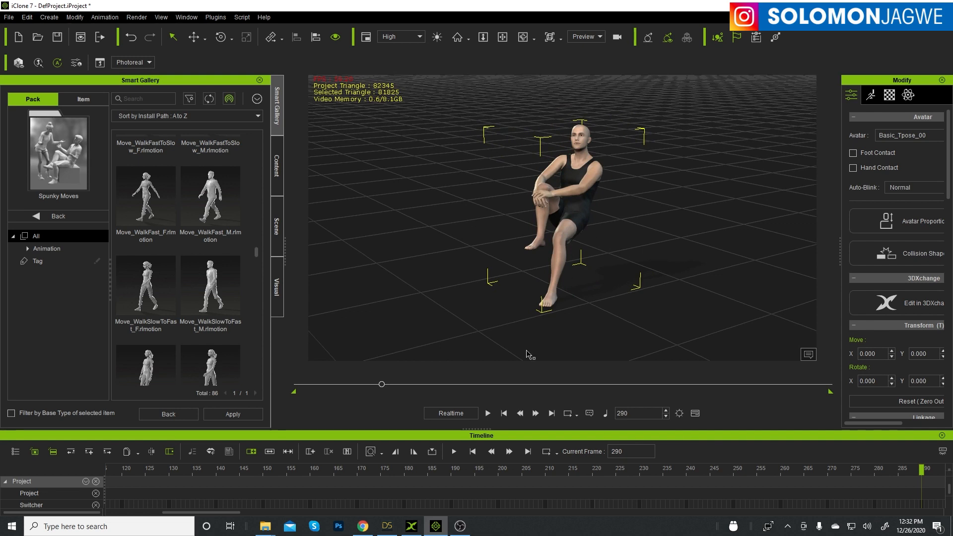
Replay the walk-to-sit motion from the first frame and pause it in the seated pose.
click(504, 413)
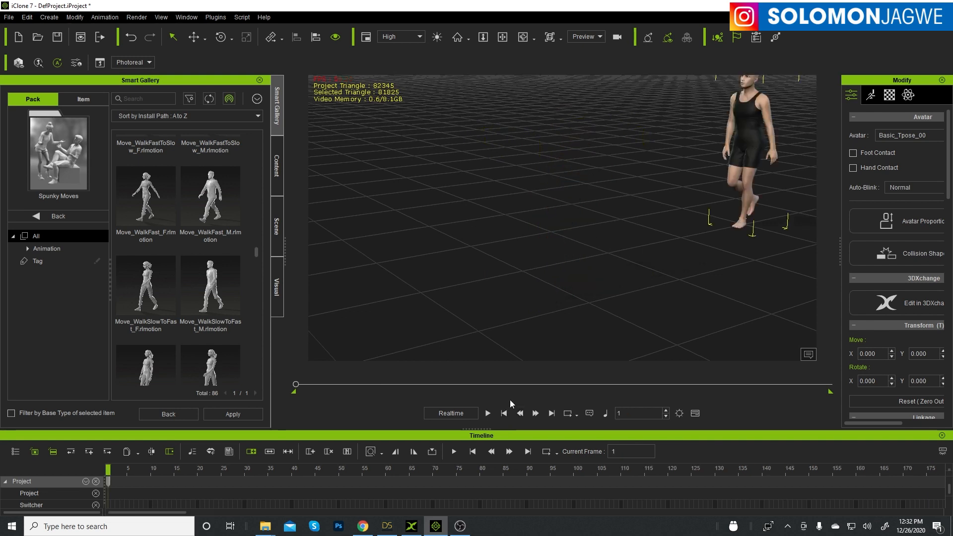
click(489, 414)
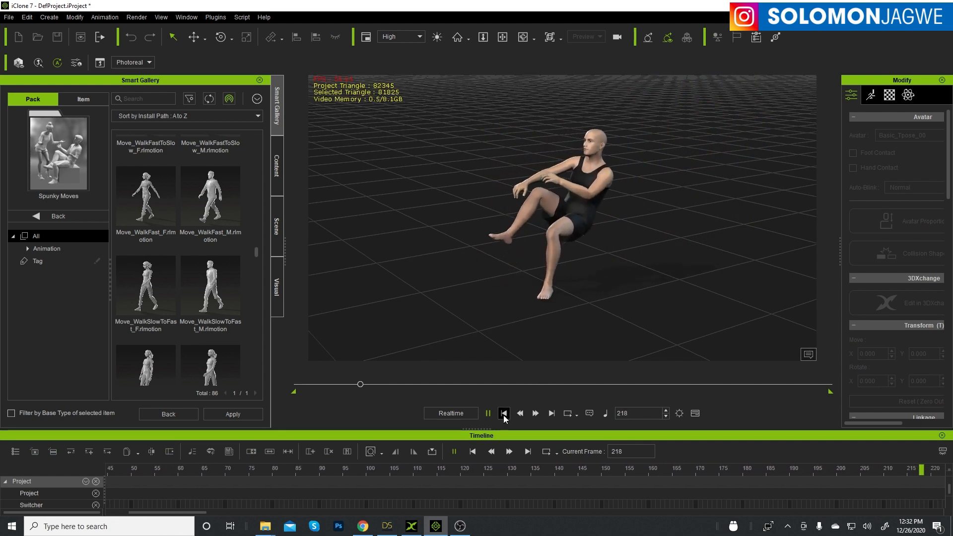
click(488, 413)
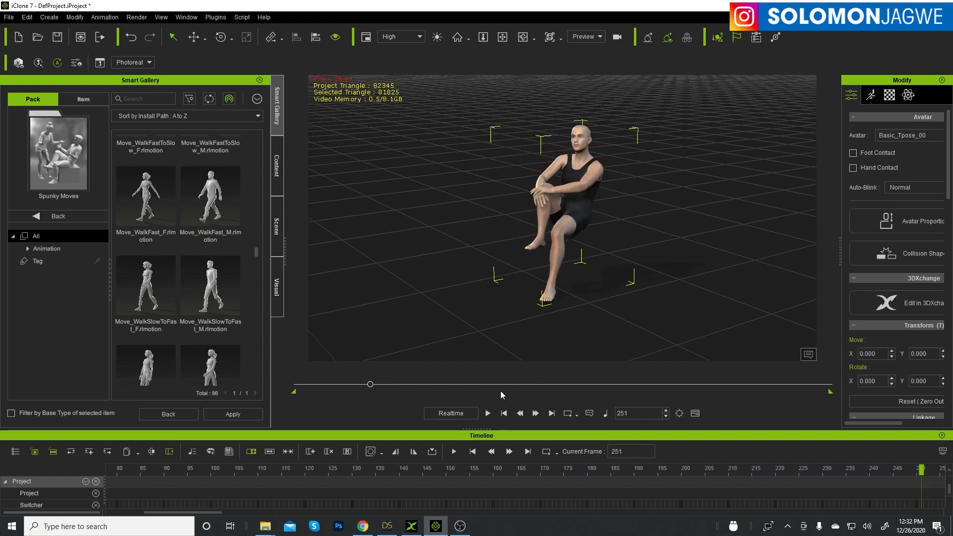
Switch to the ActorCore site in Chrome and browse the motion thumbnails beside the Walk To Sit preview.
click(362, 527)
scroll(435, 260, up, 5)
scroll(435, 261, up, 10)
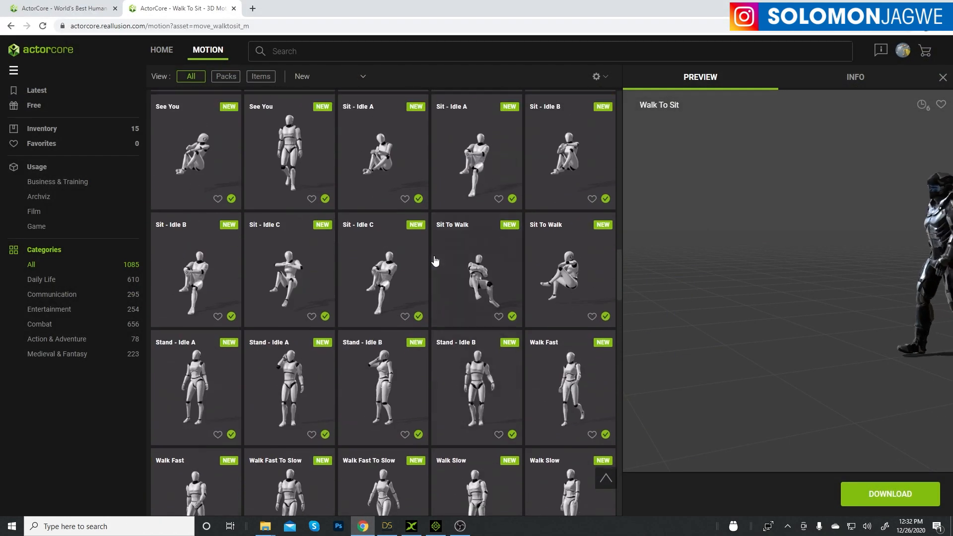
mouse_move(626, 301)
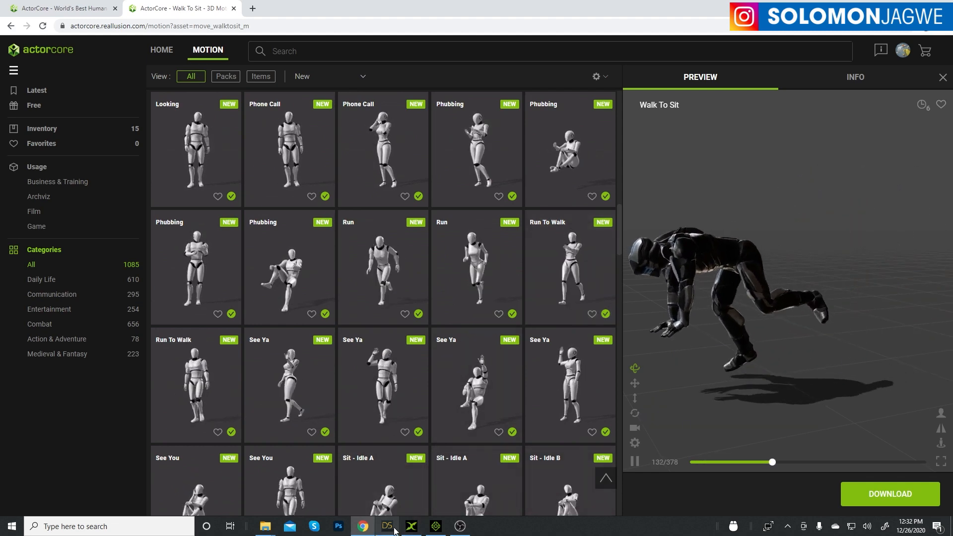
Return to iClone, resume playback of the sitting motion, and rewind to the first frame.
click(389, 528)
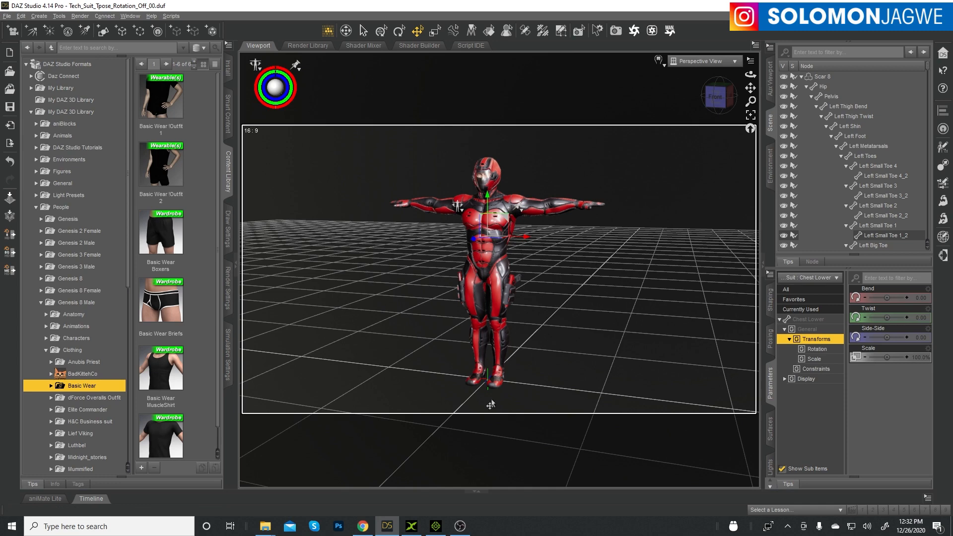
click(437, 526)
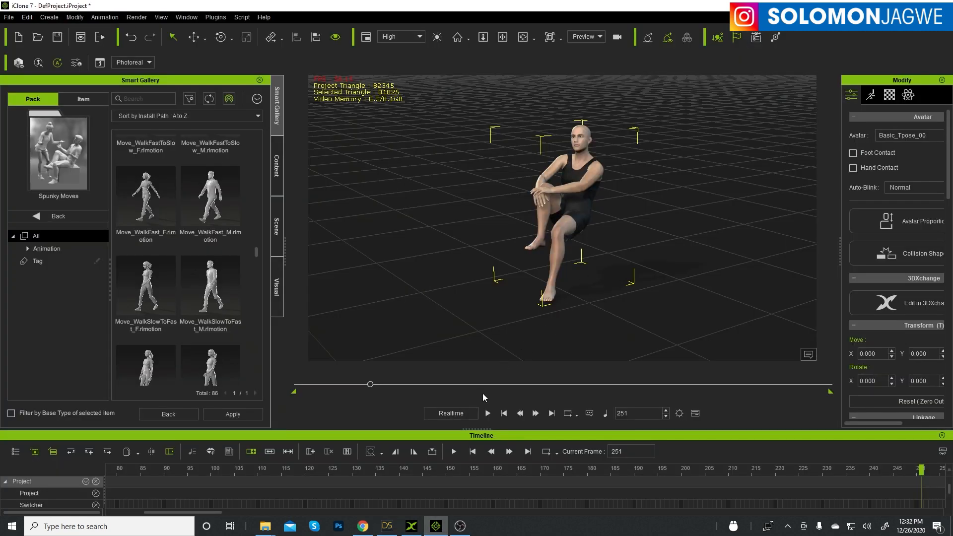
click(488, 413)
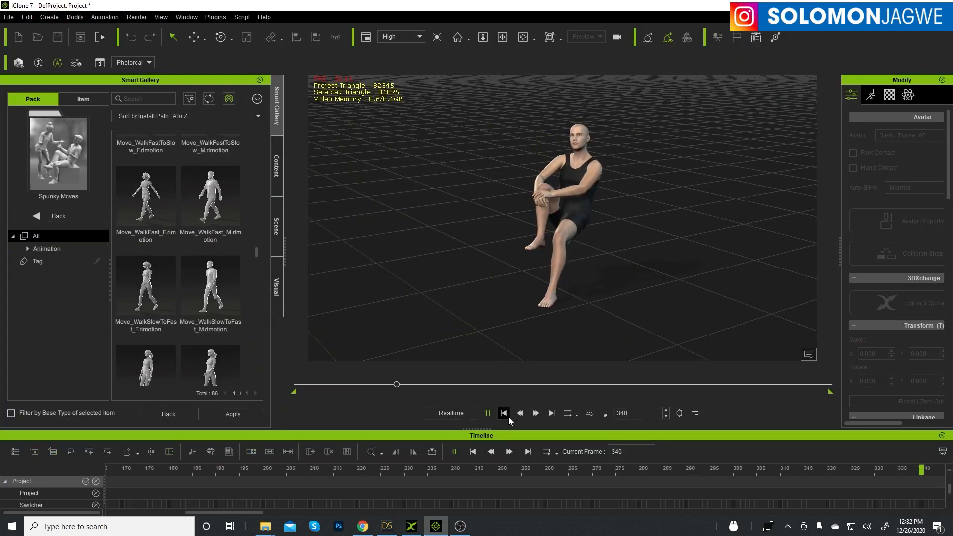
click(503, 413)
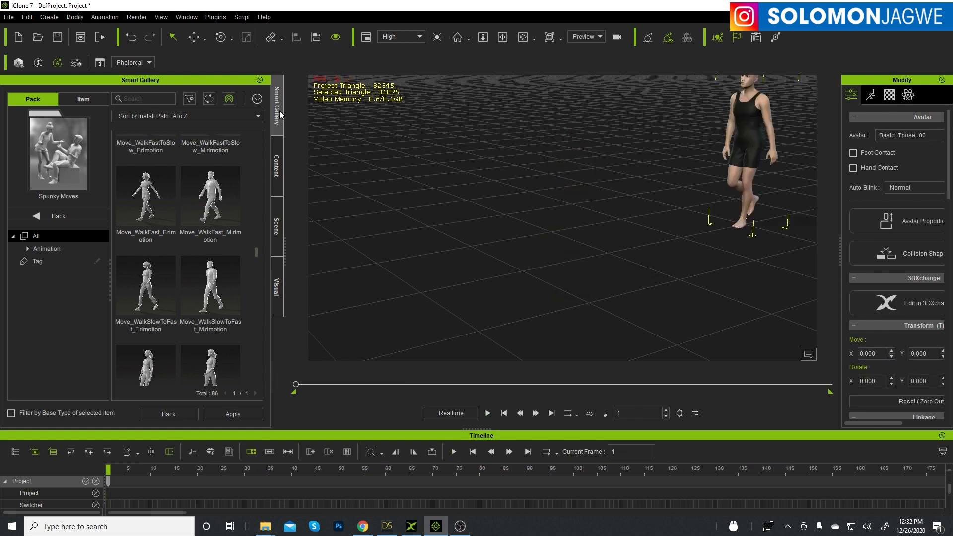
Switch to ActorCore in Chrome and open the download settings for the Walk To Sit motion.
click(363, 526)
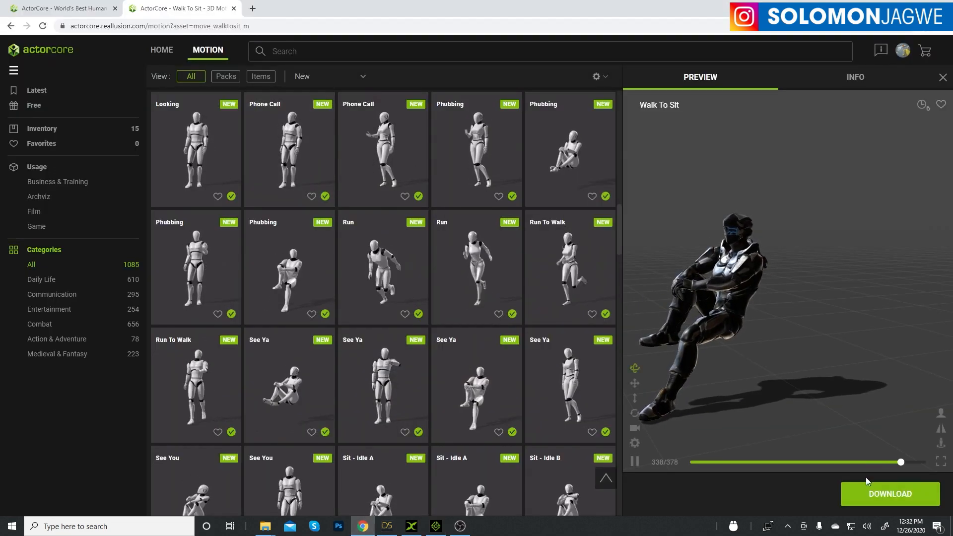
click(878, 496)
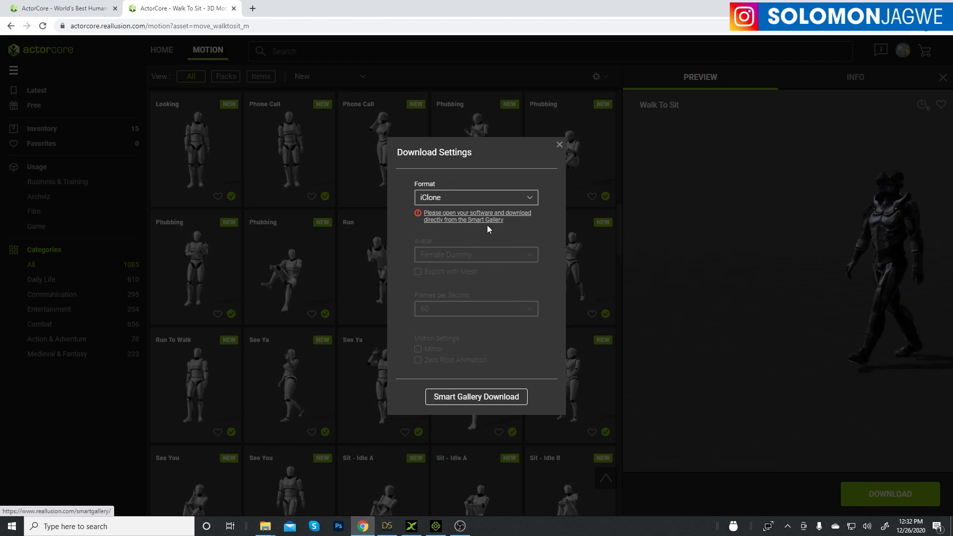
Switch back to iClone, leave the Spunky Moves pack, and list the Motion packs under Animation in the Smart Gallery.
click(436, 526)
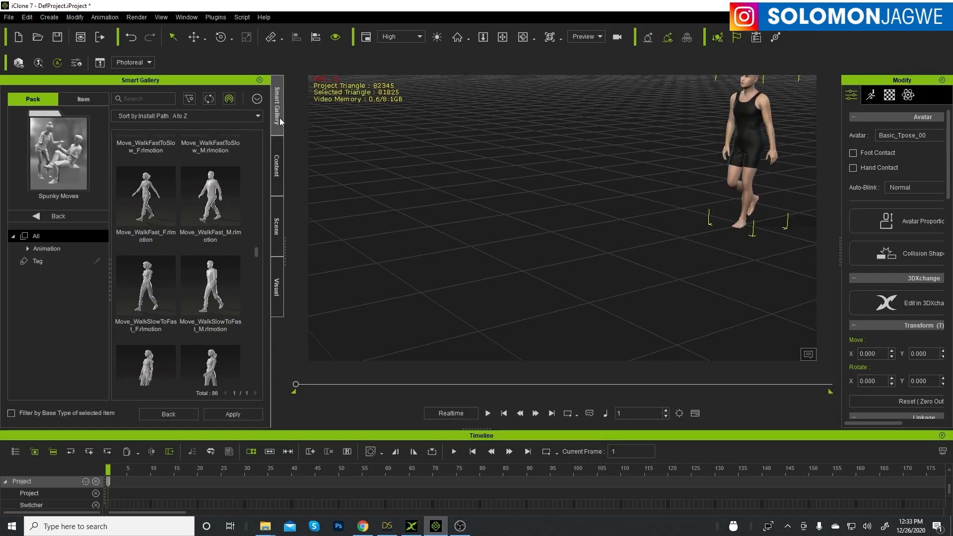
click(37, 216)
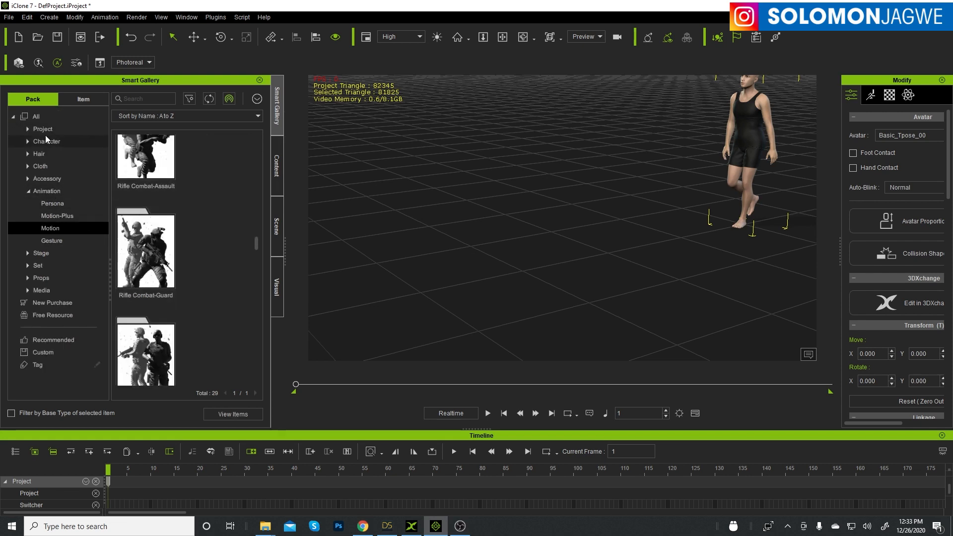
click(39, 116)
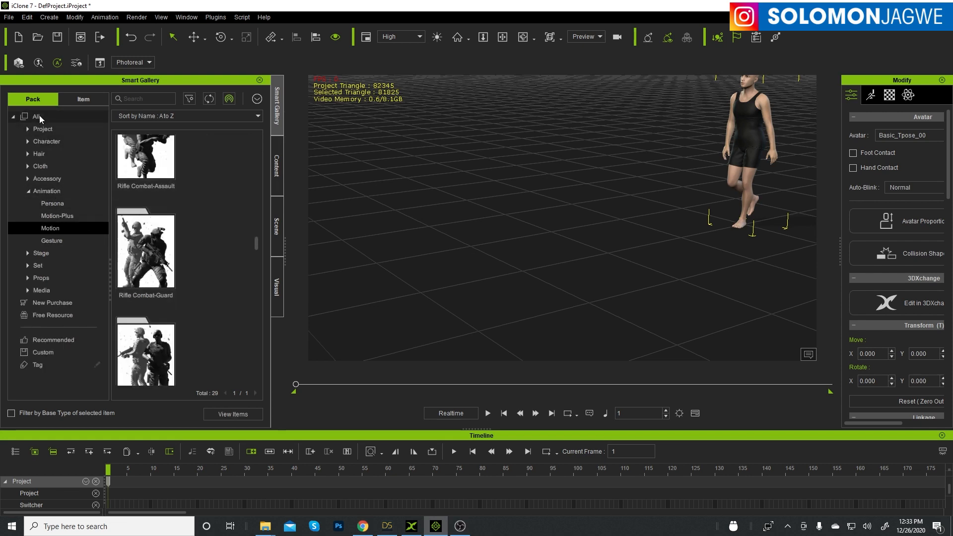
click(43, 190)
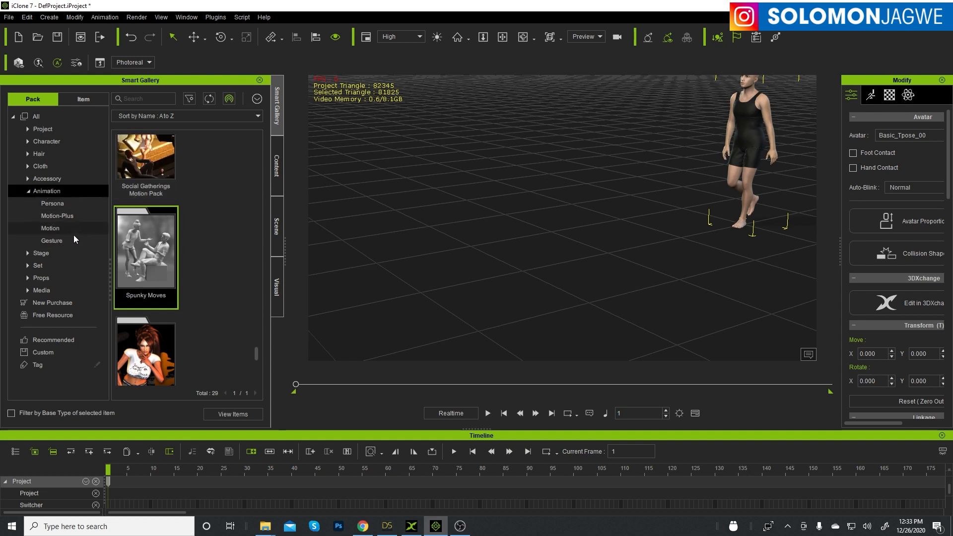
click(49, 228)
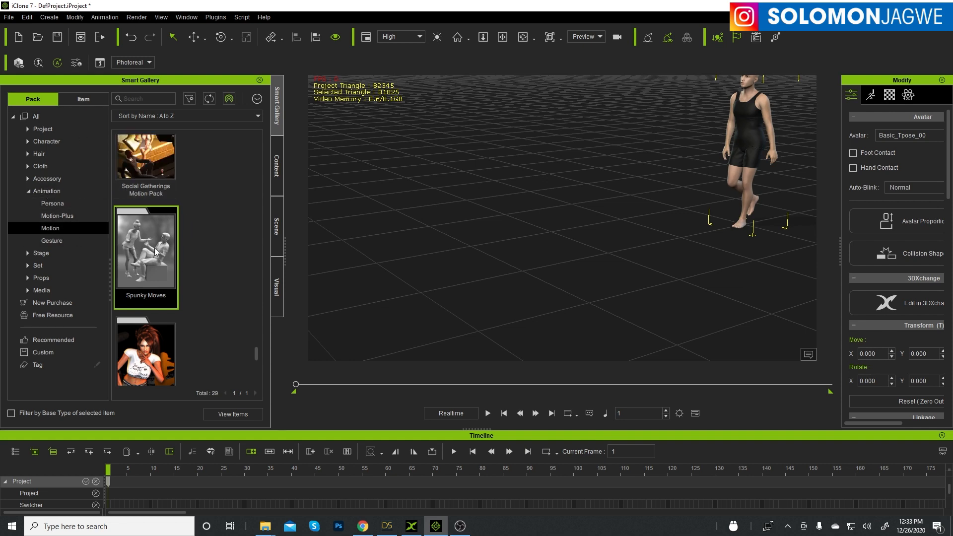
Widen the Smart Gallery, open the Spunky Moves pack, and locate the Move_WalkToSit_M motion.
scroll(153, 249, down, 2)
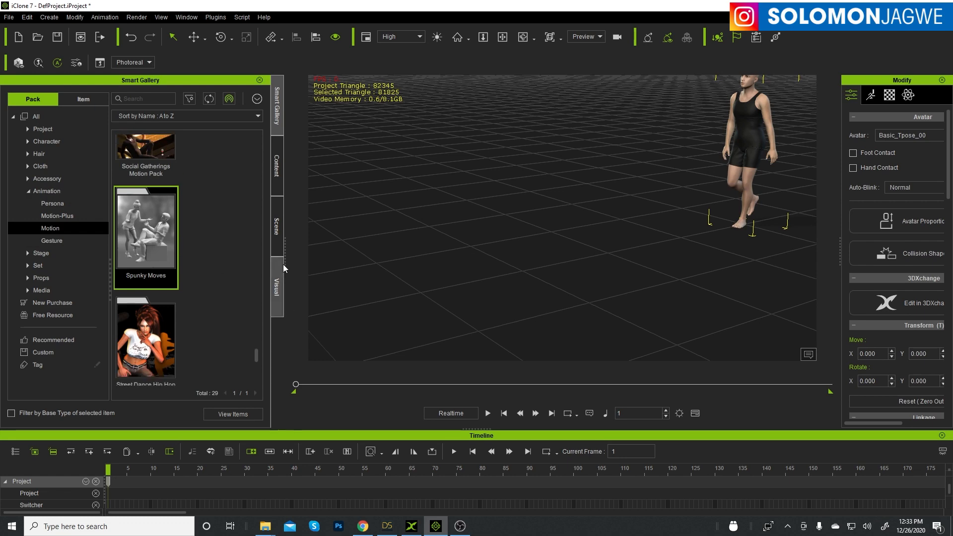
drag(284, 268, 368, 258)
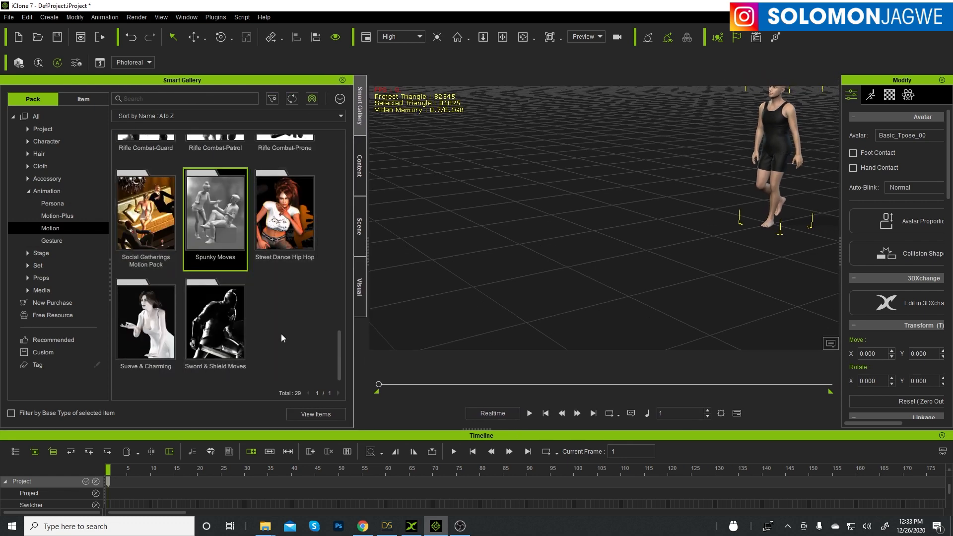
double_click(215, 213)
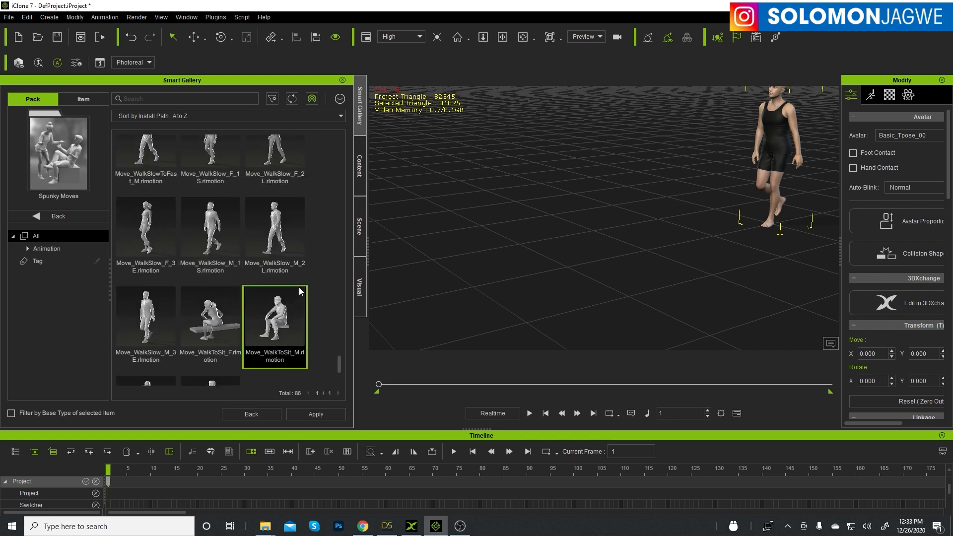
scroll(298, 286, up, 3)
scroll(296, 292, down, 2)
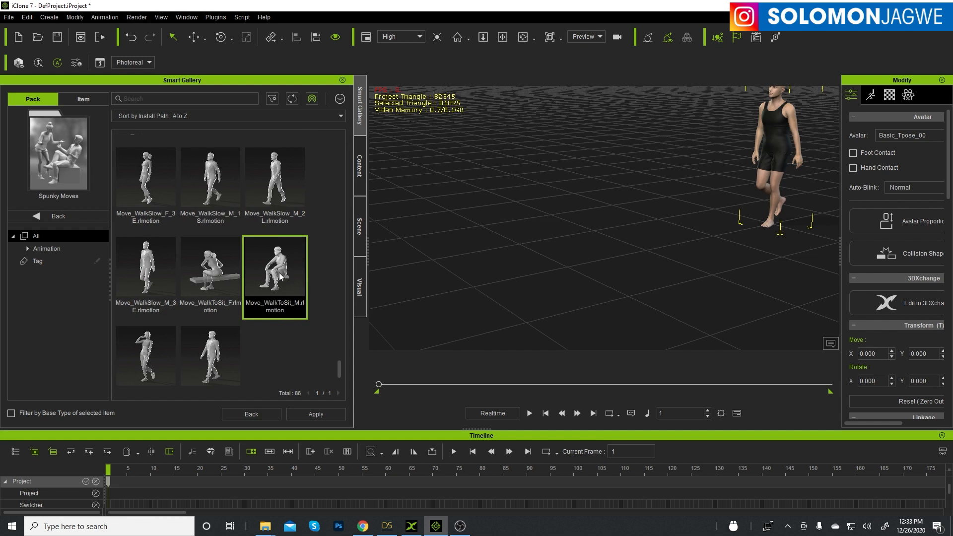
Find the Move_WalkToSit_M motion's file on disk, enlarge the folder window, and copy the folder path.
right_click(276, 276)
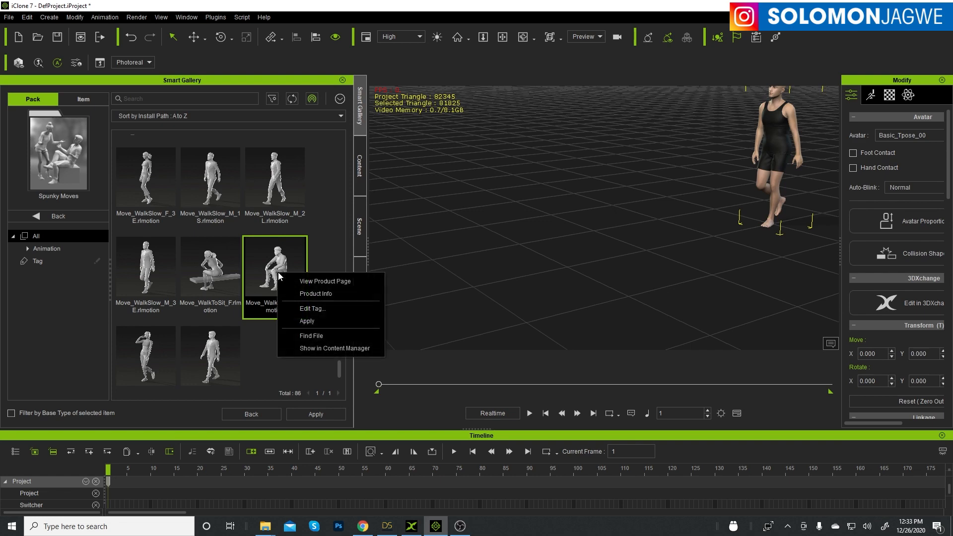
click(317, 337)
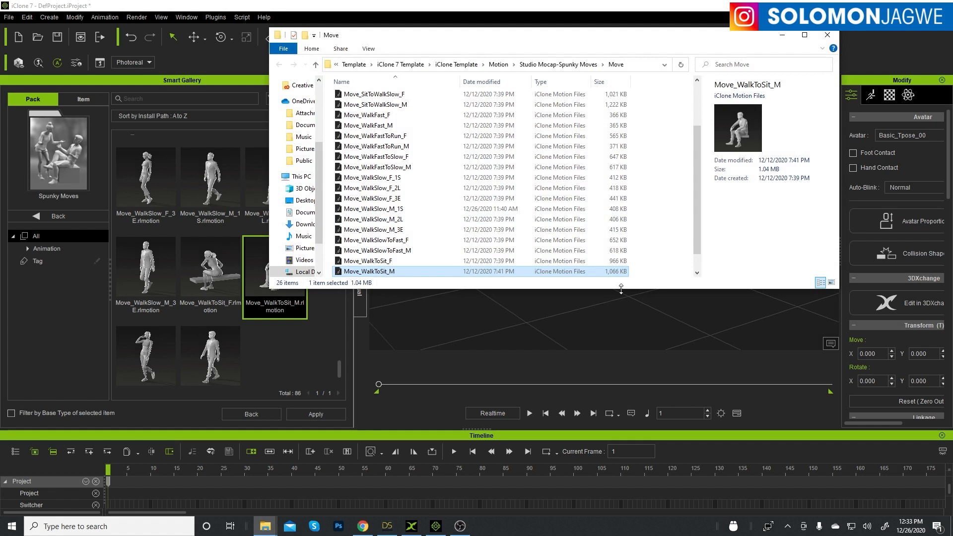
drag(620, 288, 620, 421)
click(637, 63)
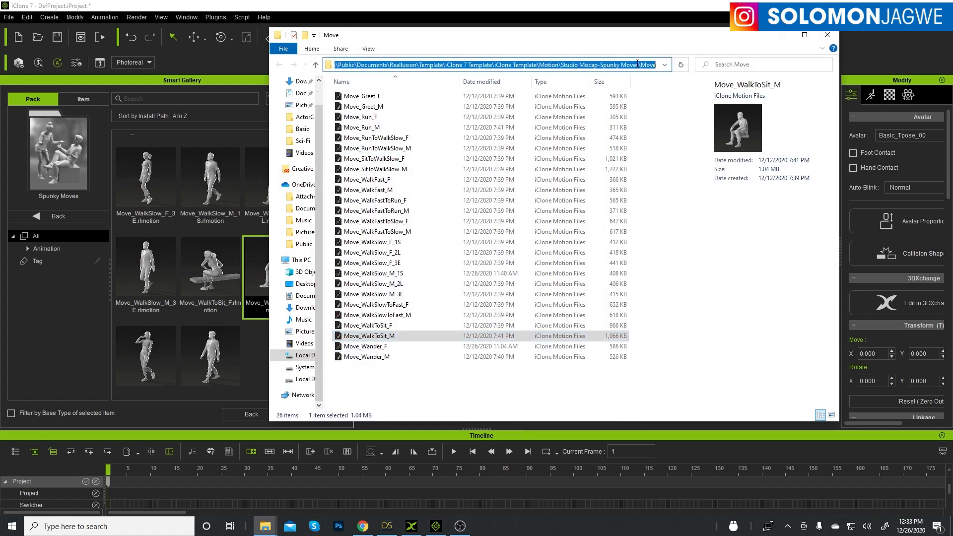
right_click(631, 68)
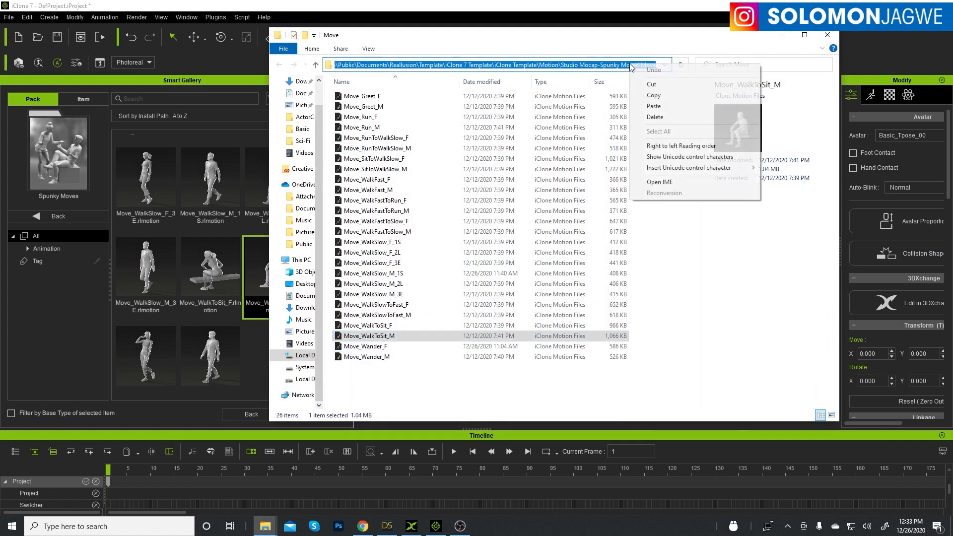
click(655, 94)
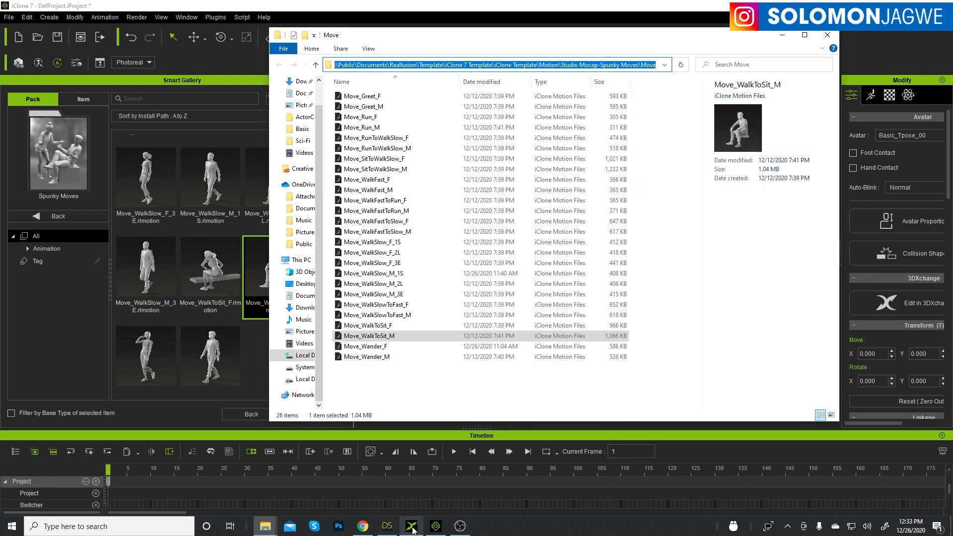
Switch to 3DXchange, start a motion library import, and select Move_WalkToSit_M in the Studio Mocap-Spunky Moves Move folder.
click(411, 527)
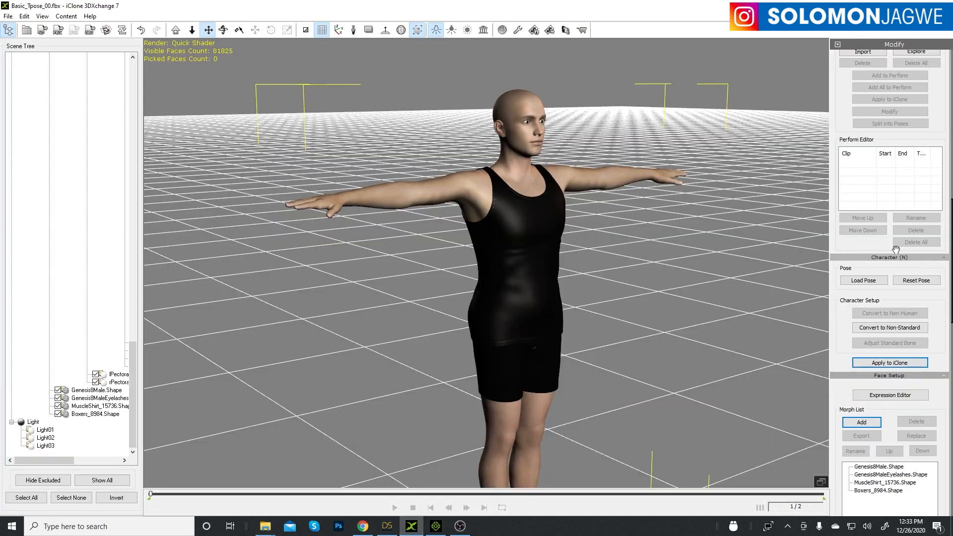
scroll(918, 198, up, 5)
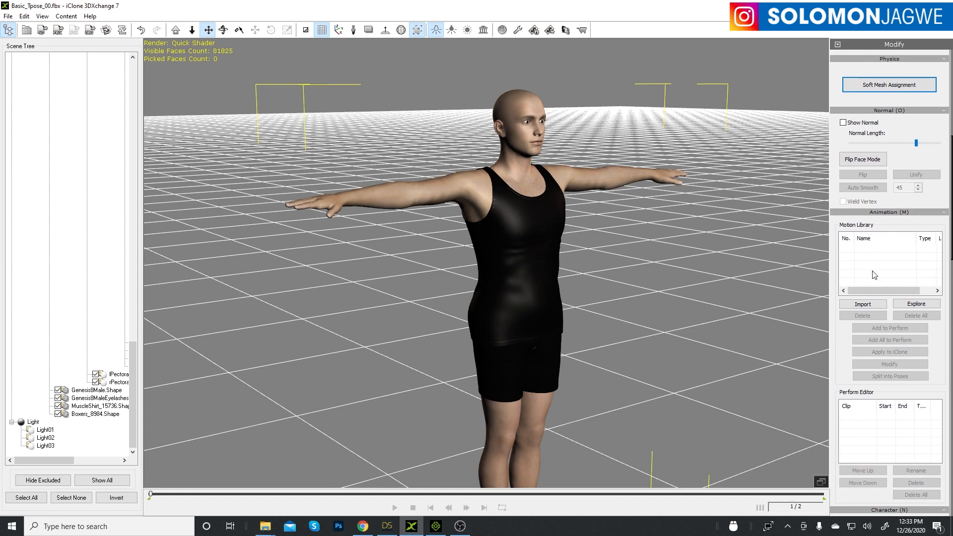
click(866, 304)
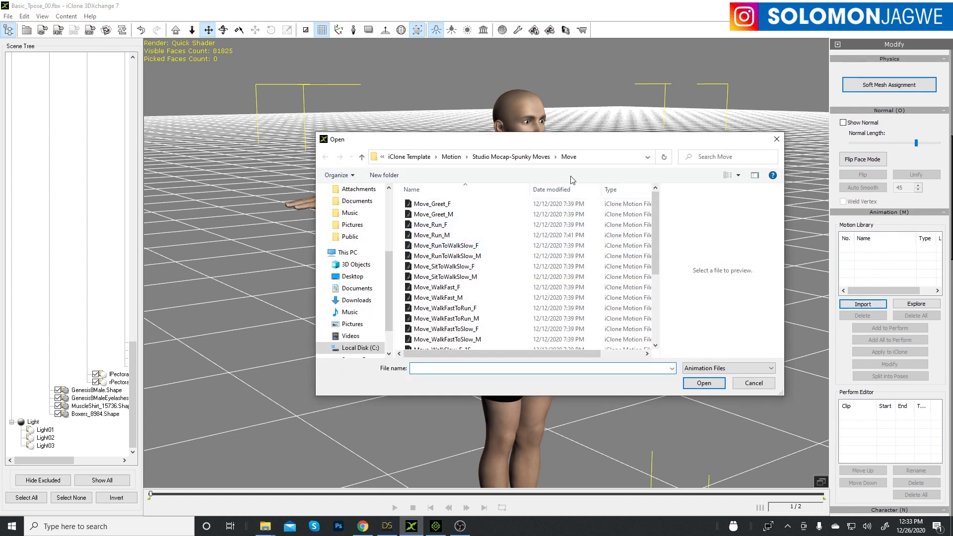
click(594, 157)
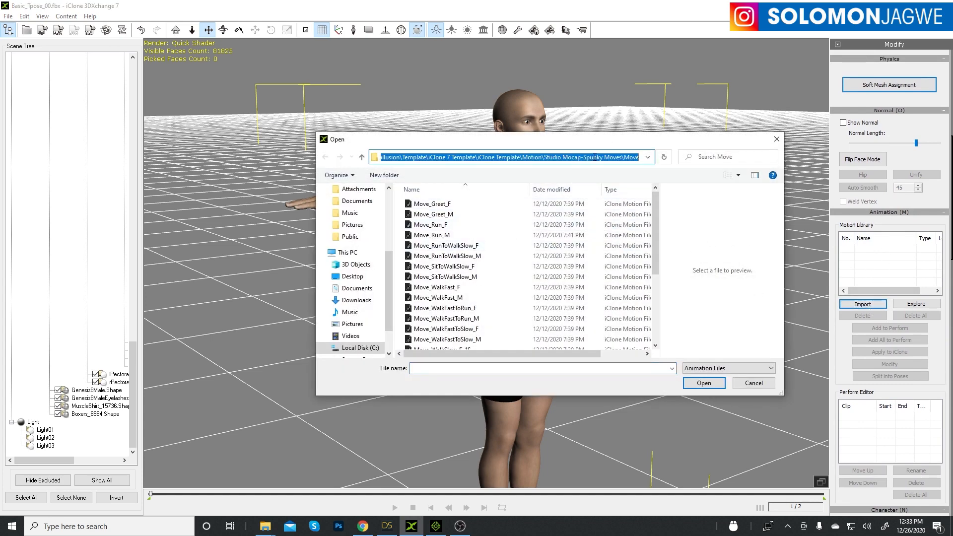
click(595, 157)
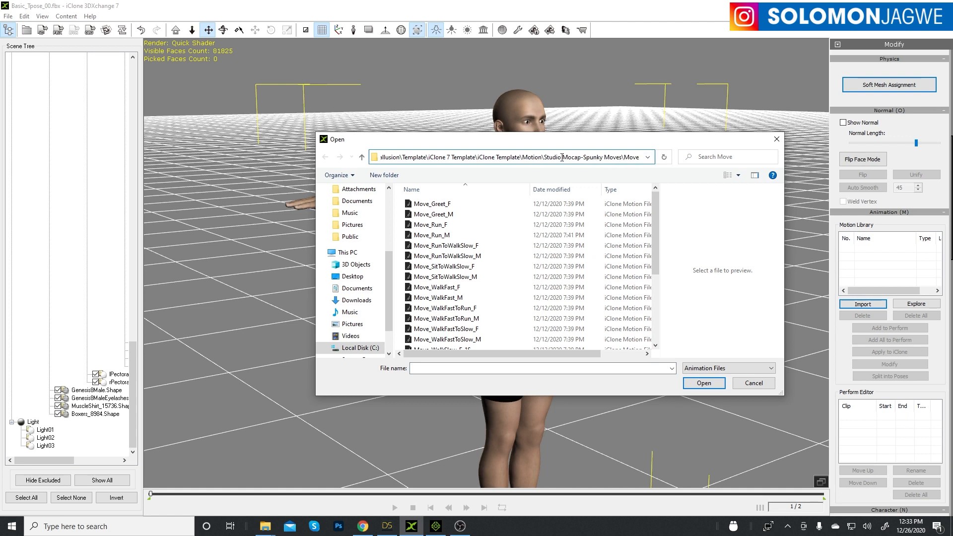
click(699, 385)
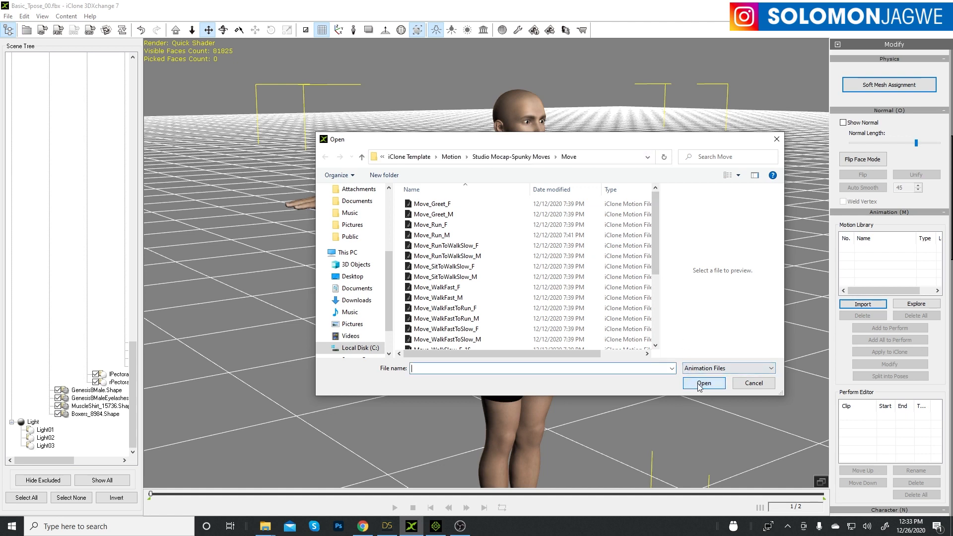
drag(658, 247, 655, 346)
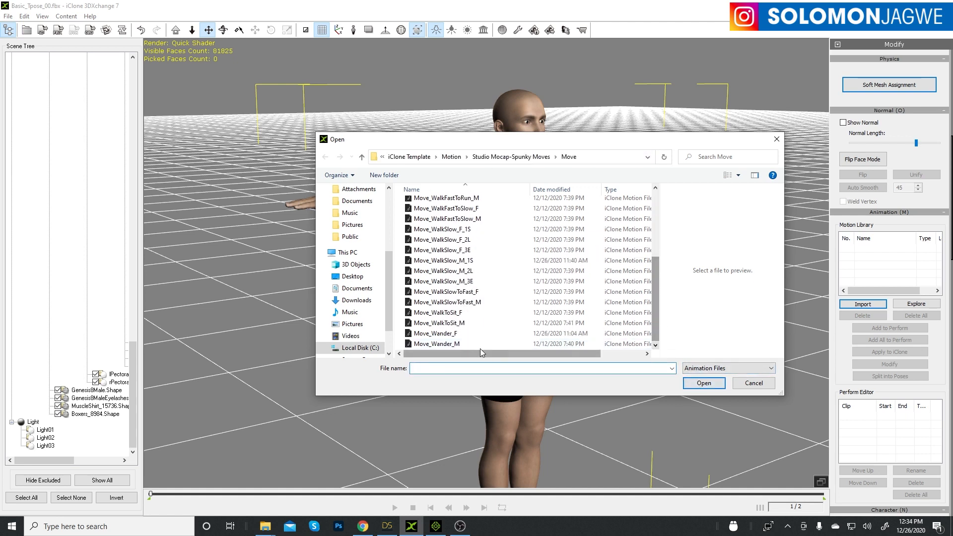
click(471, 323)
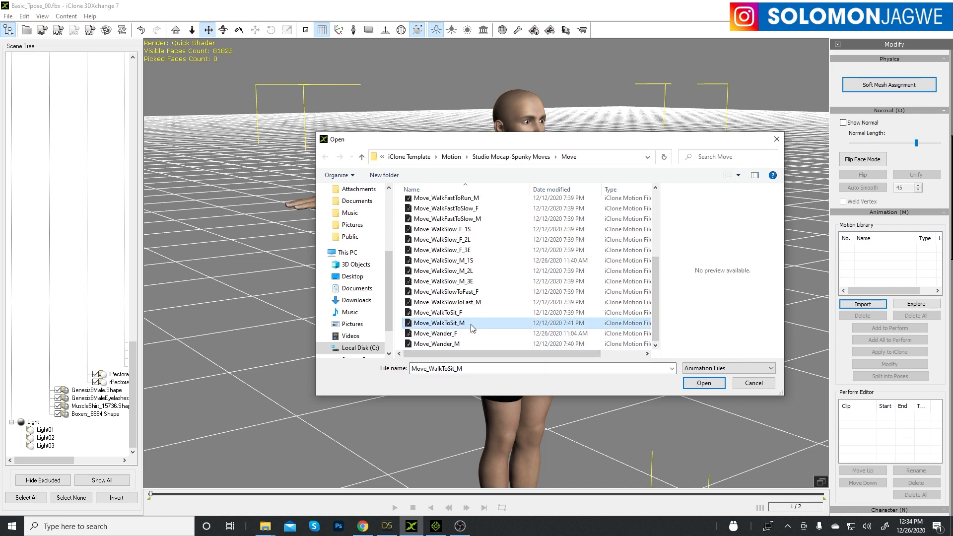
Switch to iClone, leave the Spunky Moves pack, and open the Social Gatherings Motion Pack.
click(437, 528)
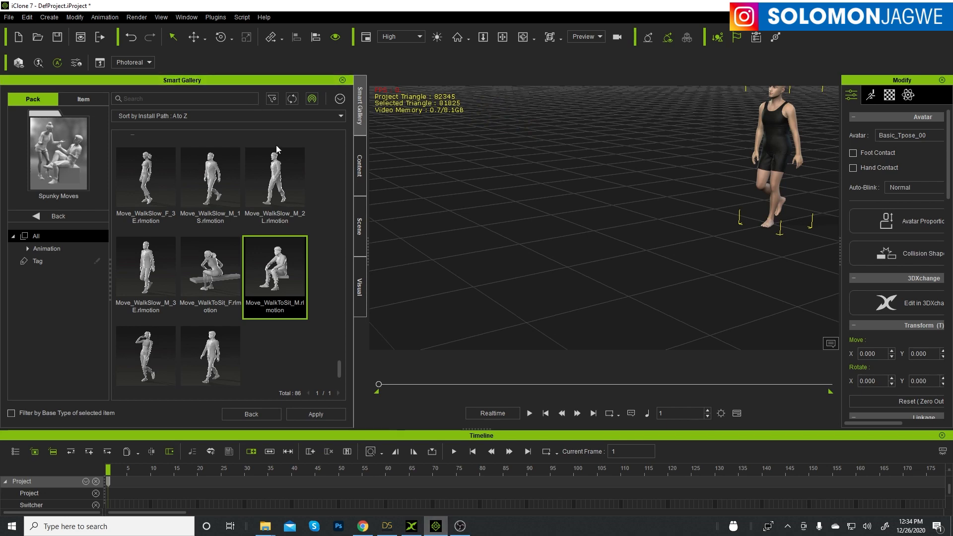
scroll(291, 228, up, 1)
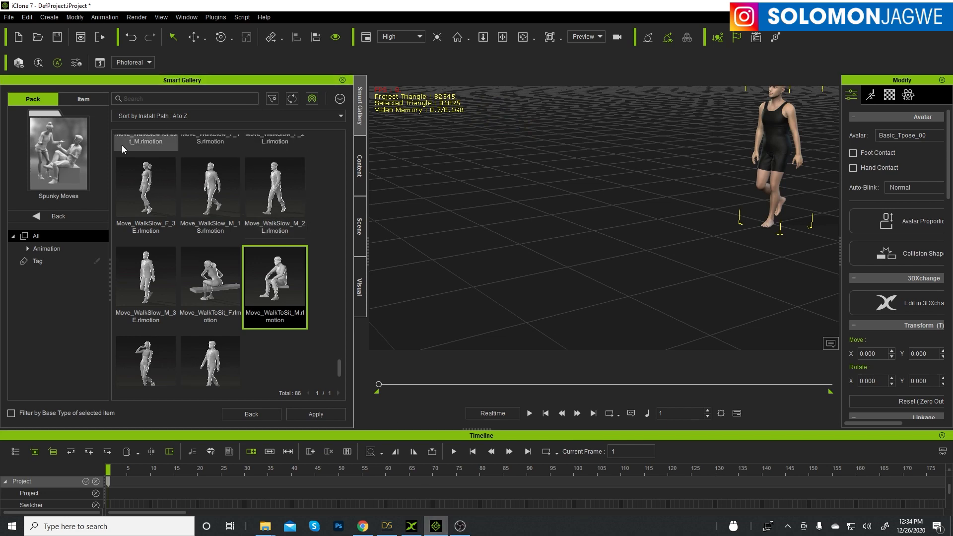
click(40, 218)
double_click(152, 257)
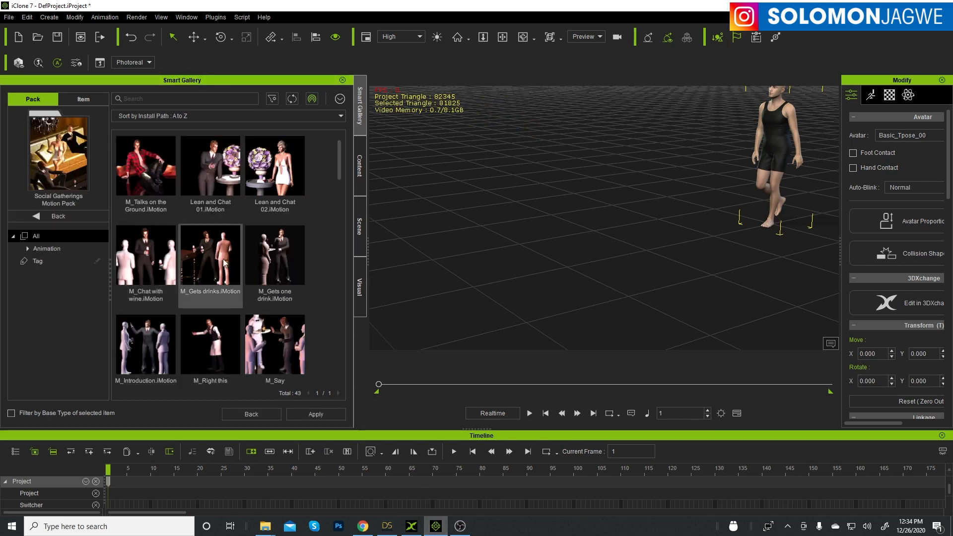
Find the M_Gets one drink motion's file on disk, highlight its Cocktail Party folder path, and minimize the folder window.
right_click(211, 262)
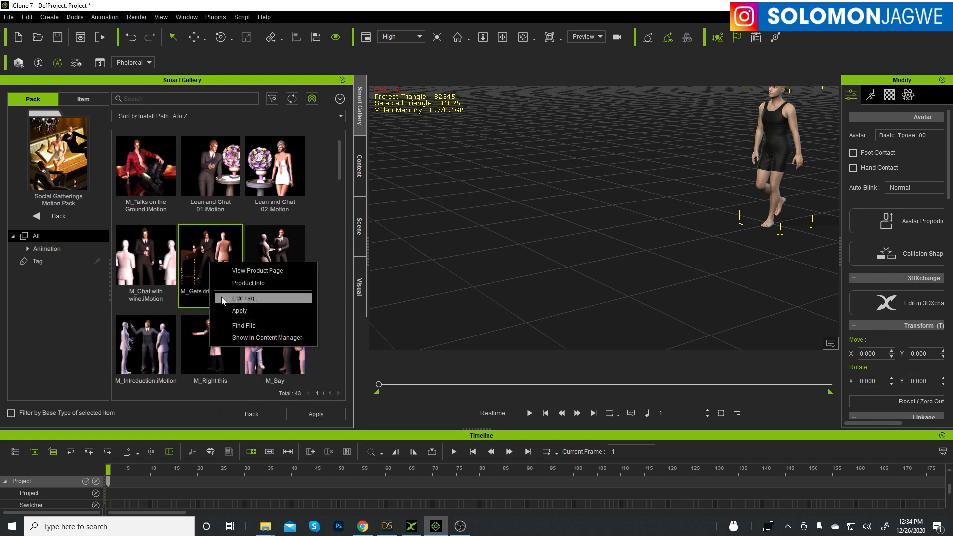
click(271, 240)
click(272, 248)
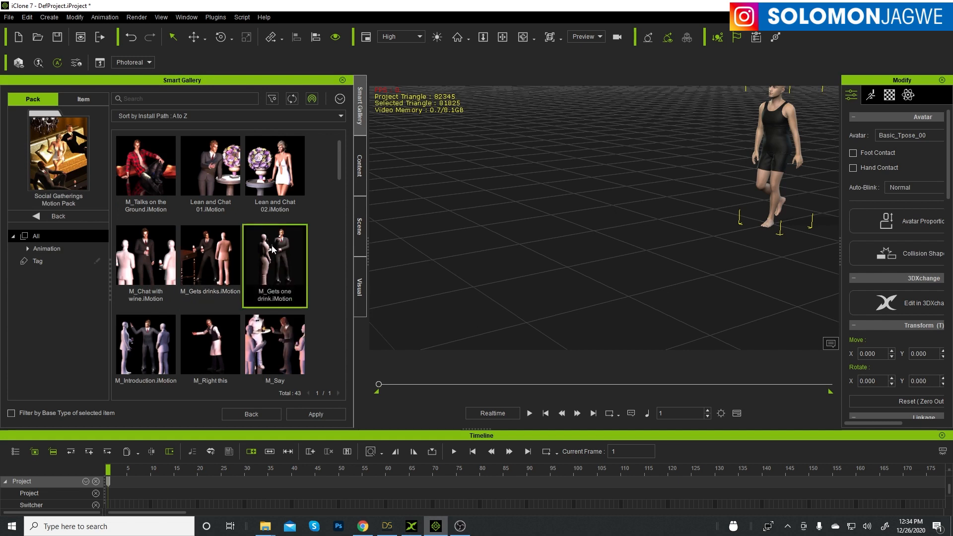
right_click(272, 248)
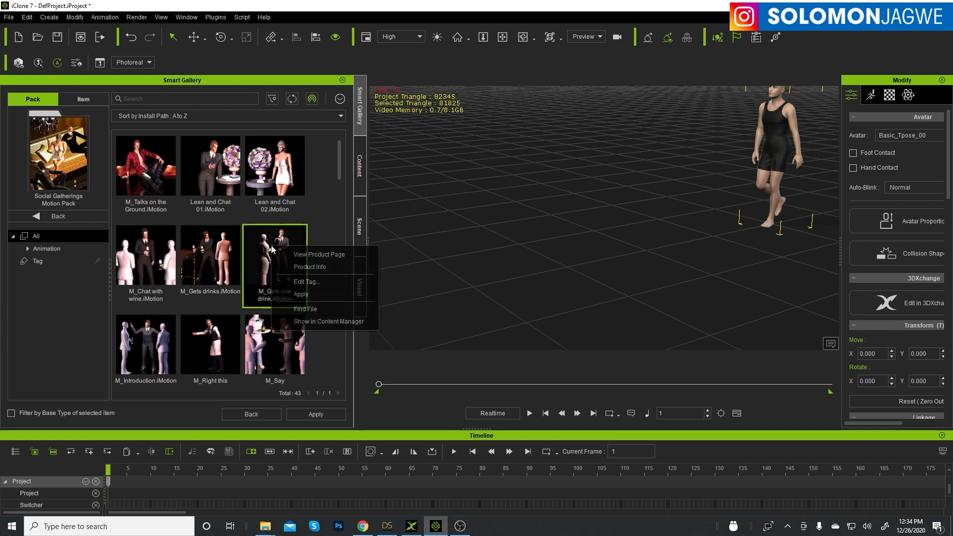
click(309, 309)
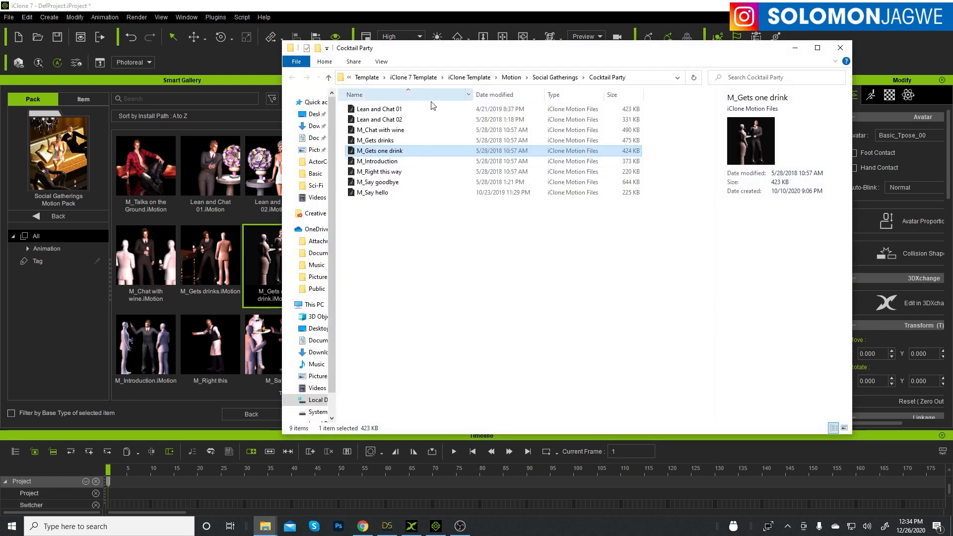
click(625, 79)
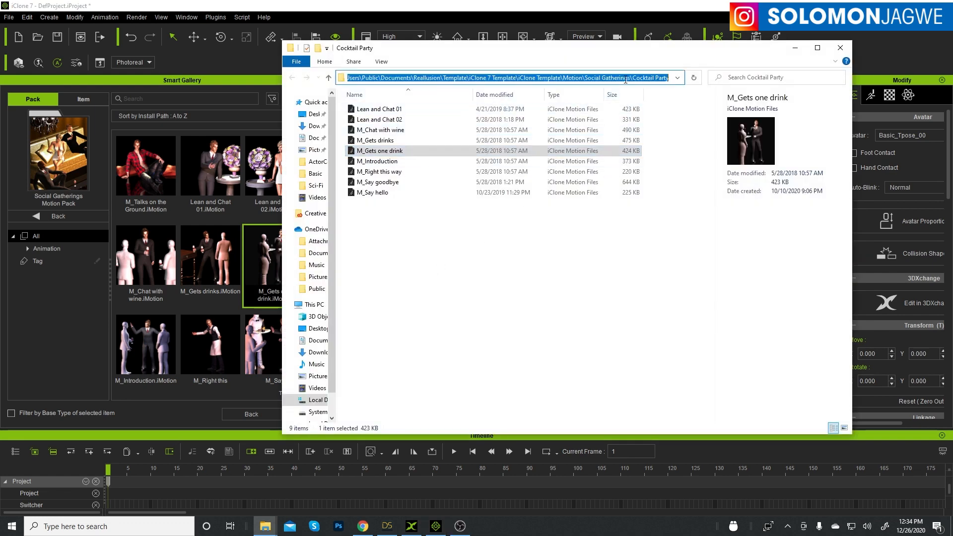
click(795, 48)
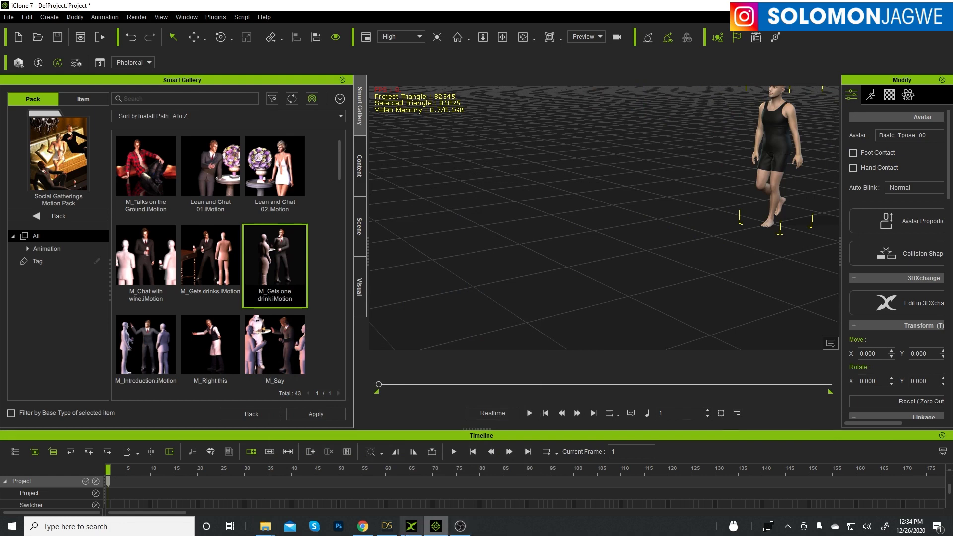
Return to 3DXchange, finish importing Move_WalkToSit_M into the motion library, and preview it briefly on the character.
click(405, 529)
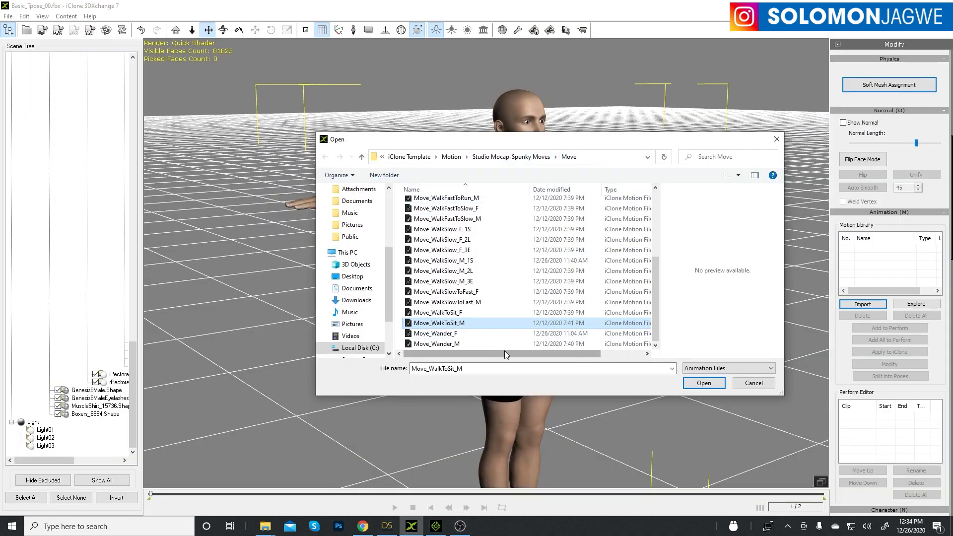
click(703, 383)
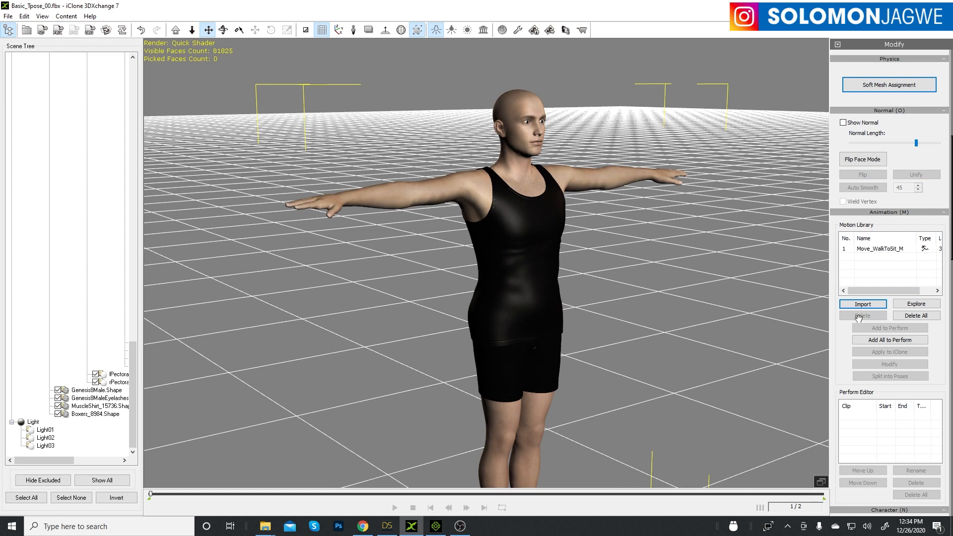
click(887, 249)
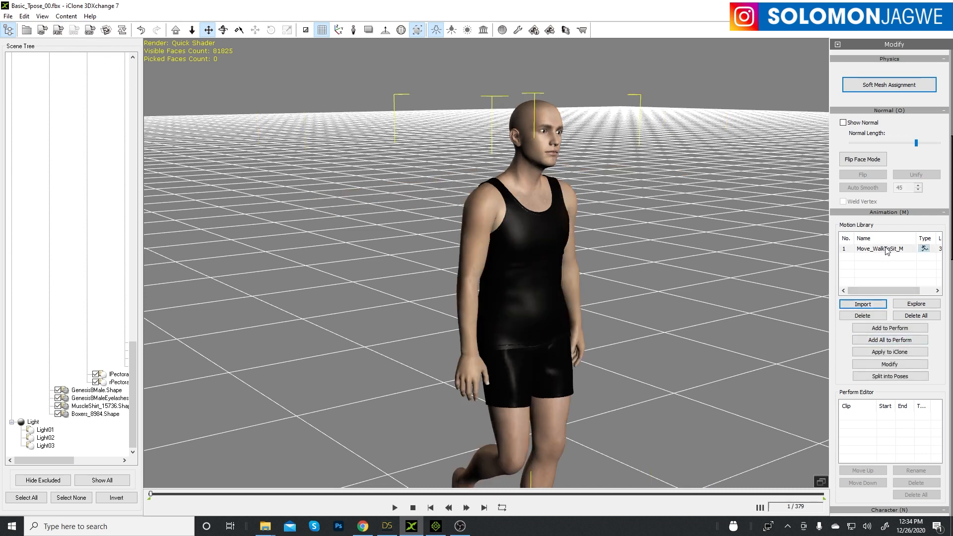
click(394, 507)
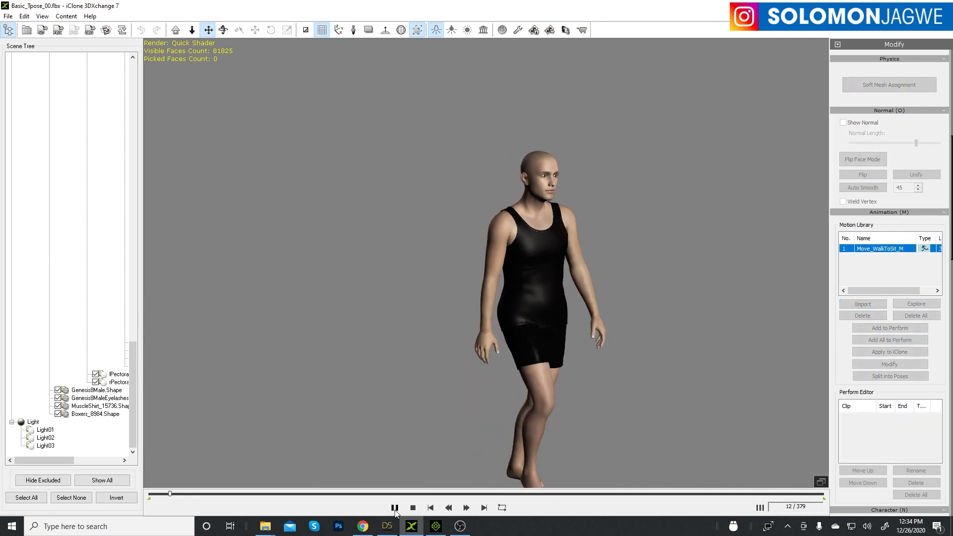
click(395, 507)
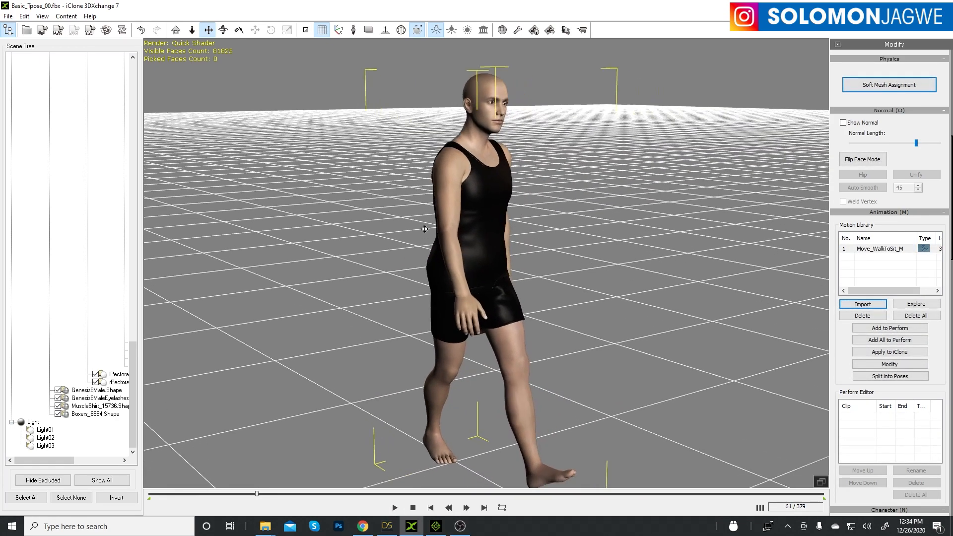
Add the Move_WalkToSit_M motion to the Perform Editor, play it on the character, and stop playback.
click(892, 328)
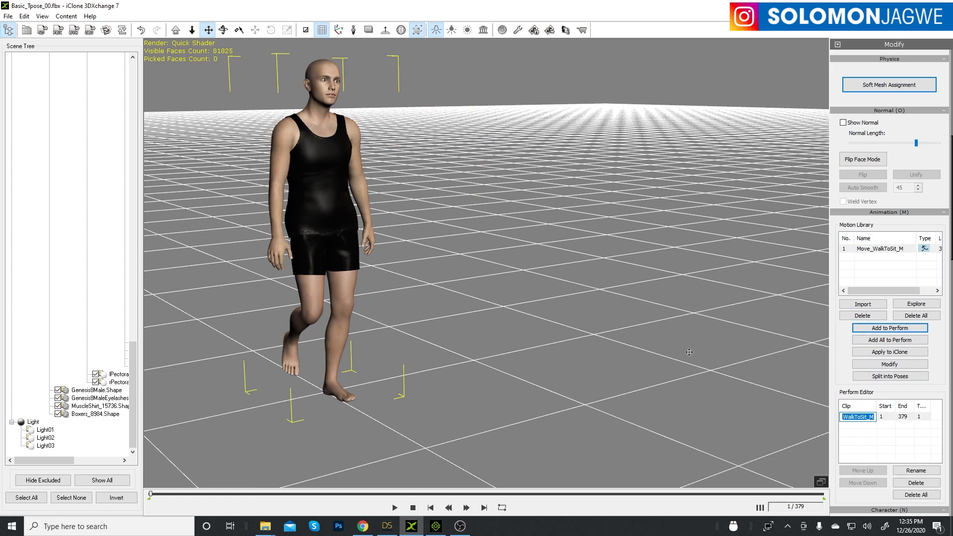
drag(432, 265, 528, 247)
scroll(522, 273, down, 5)
right_drag(521, 273, 510, 256)
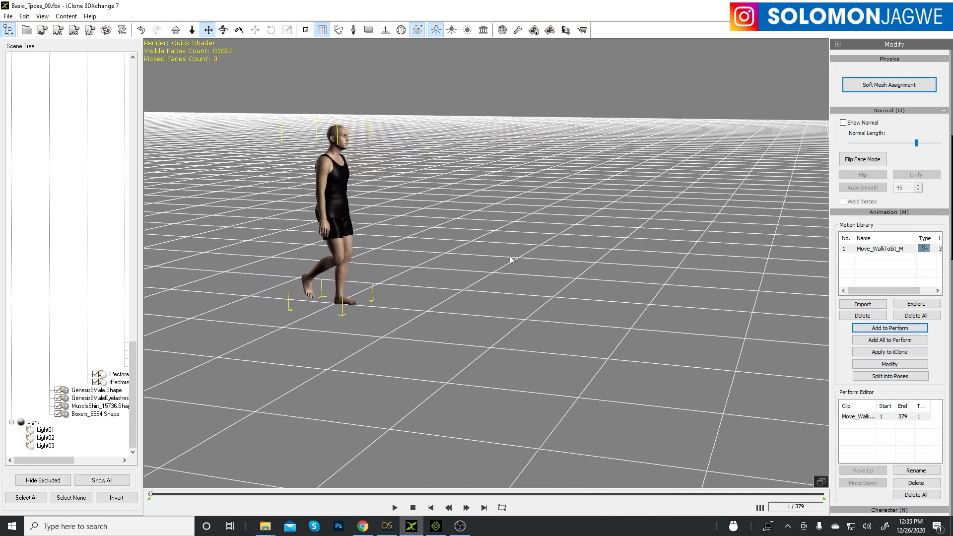
click(395, 507)
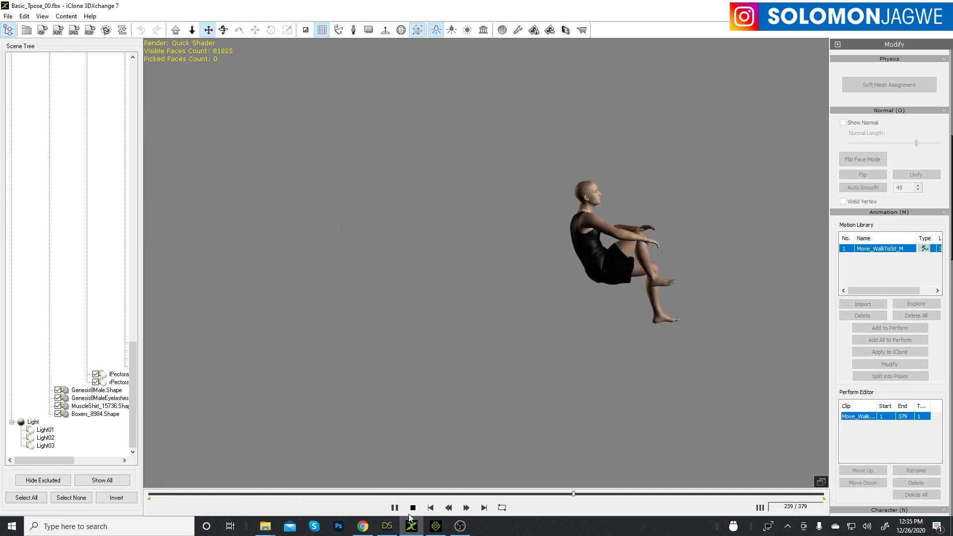
click(411, 508)
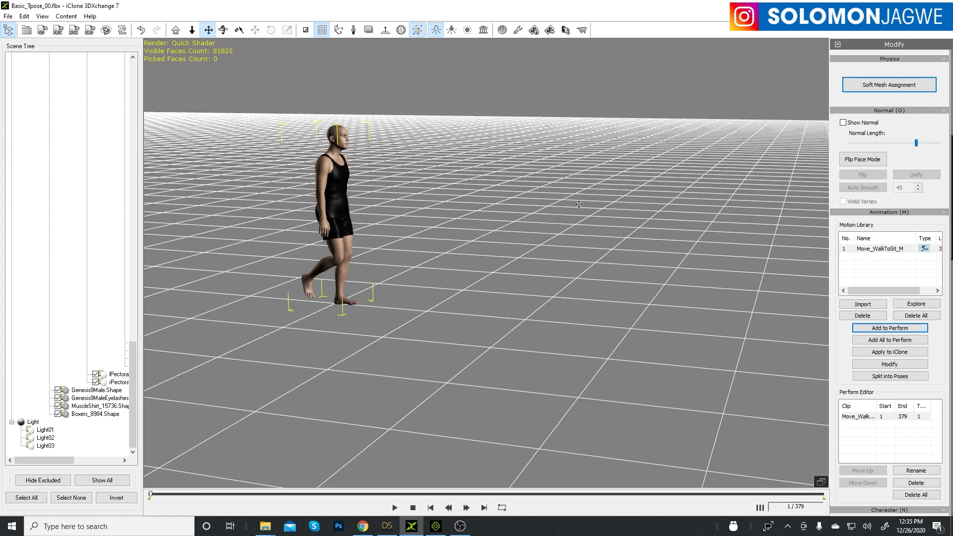
Start a BVH export of the animated character and choose the hip bone as the export root.
right_drag(579, 204, 395, 227)
drag(396, 228, 550, 232)
scroll(550, 232, up, 3)
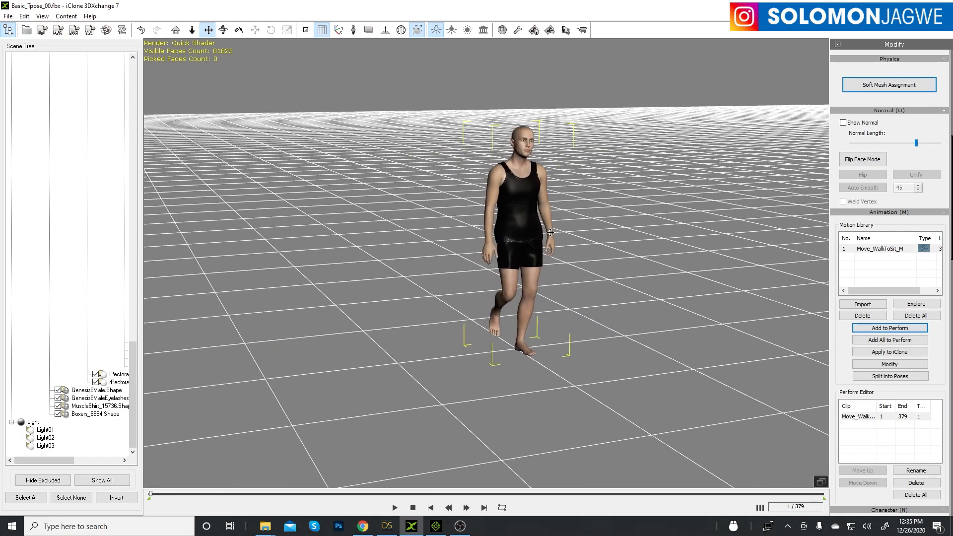
scroll(550, 232, up, 5)
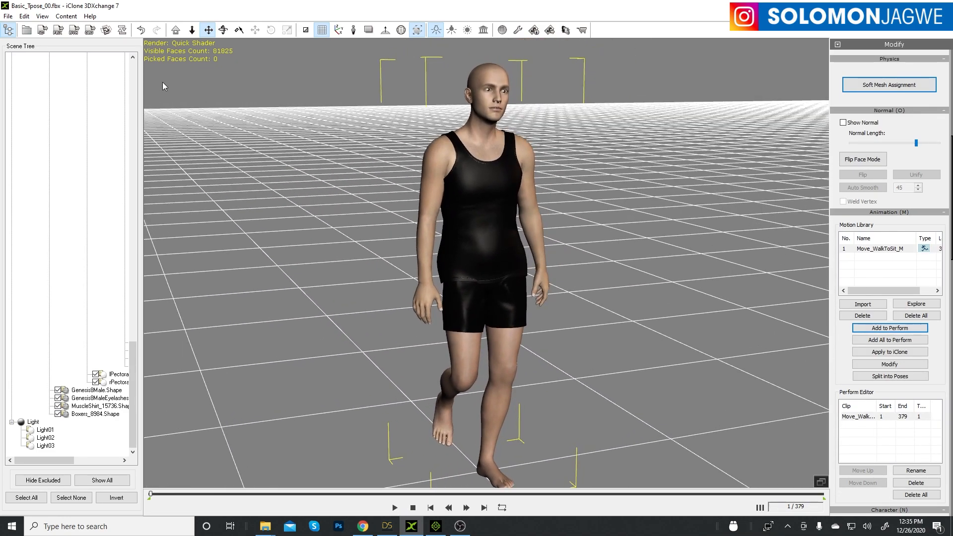
click(74, 32)
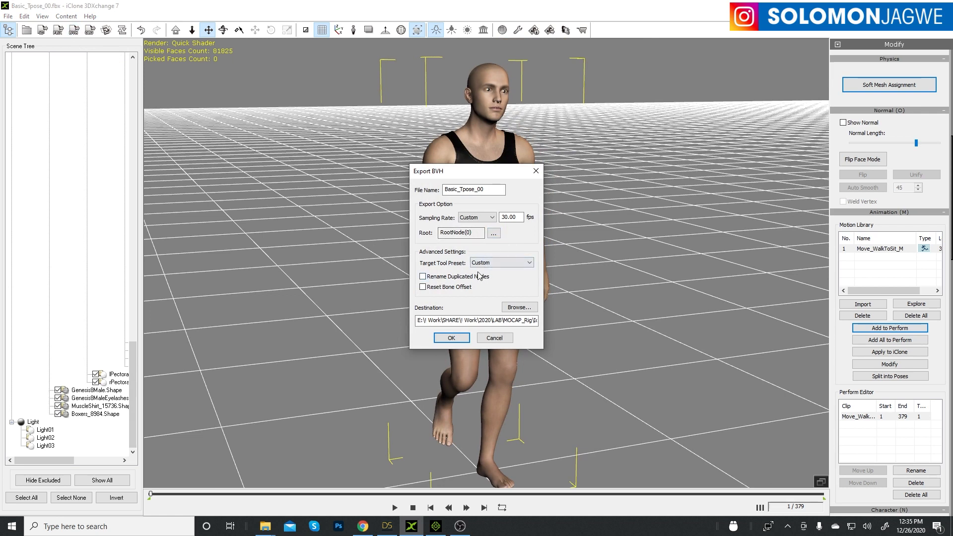
click(493, 233)
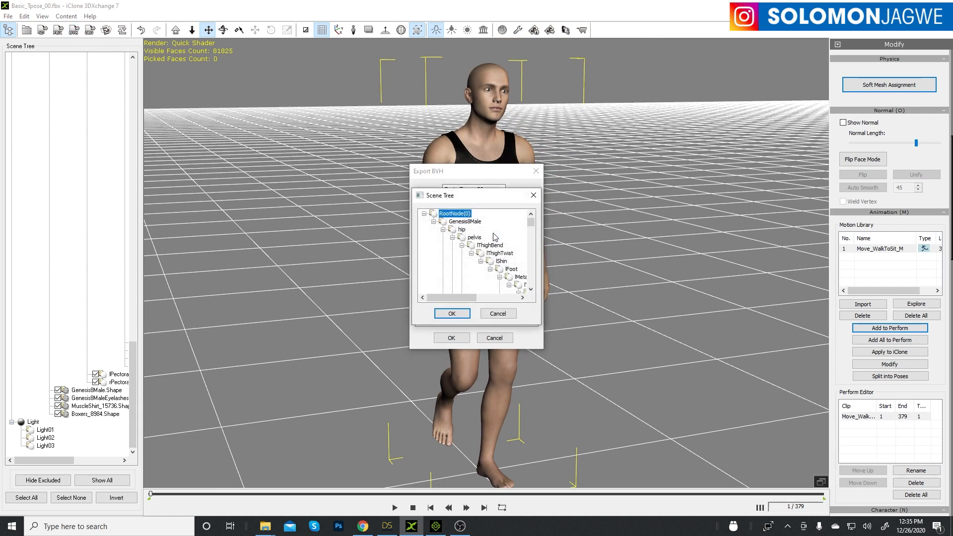
click(462, 230)
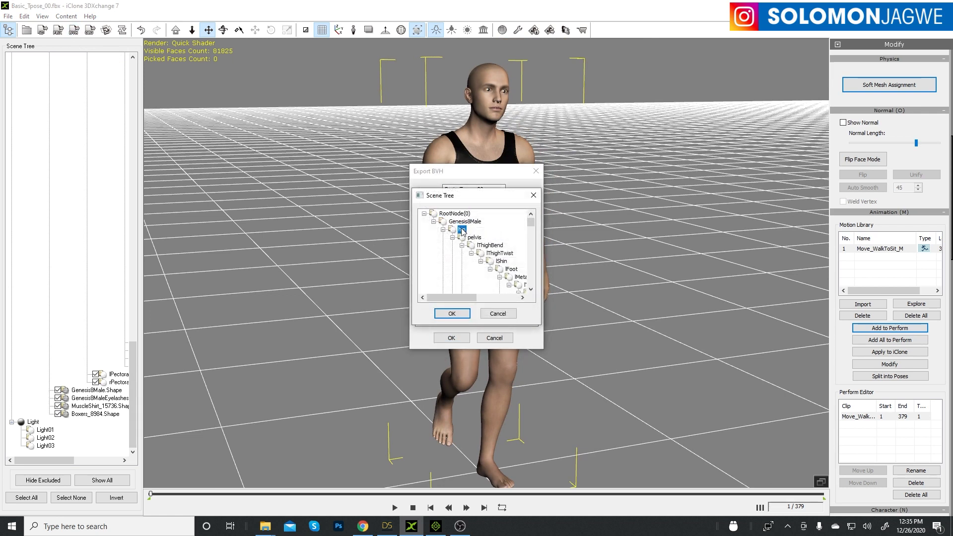
click(451, 313)
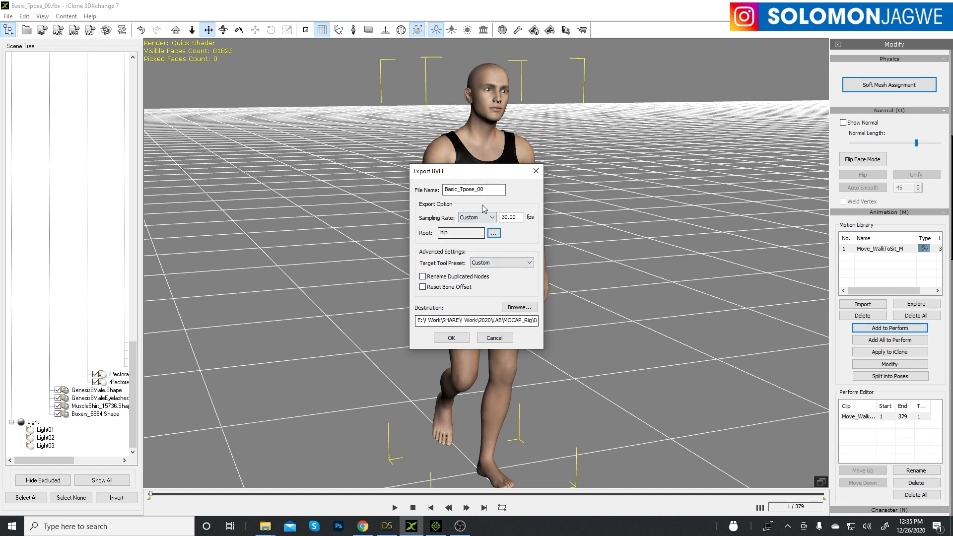
Keep the BVH\ActorCore folder as destination, name the file Tech_Suit_MOCAP, and export the BVH.
click(519, 308)
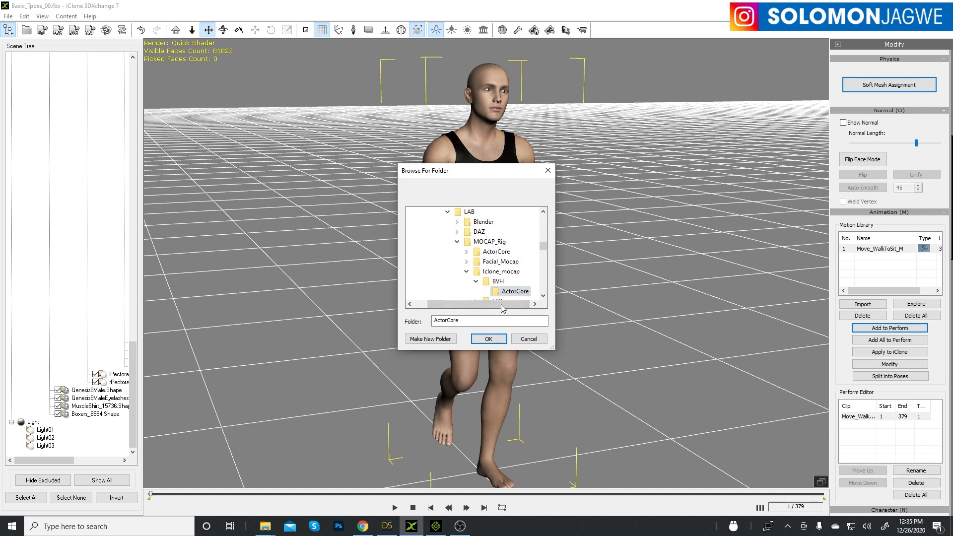
click(488, 338)
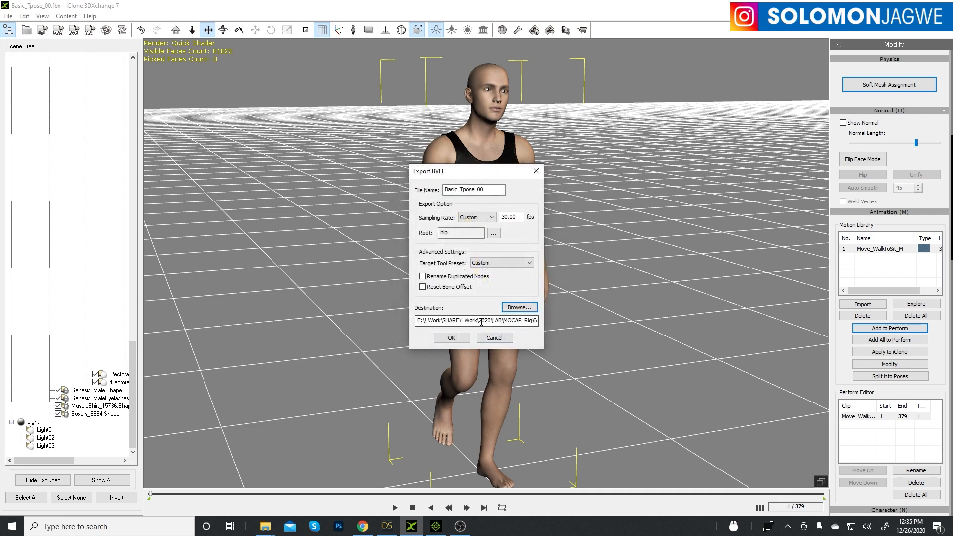
drag(482, 321, 541, 324)
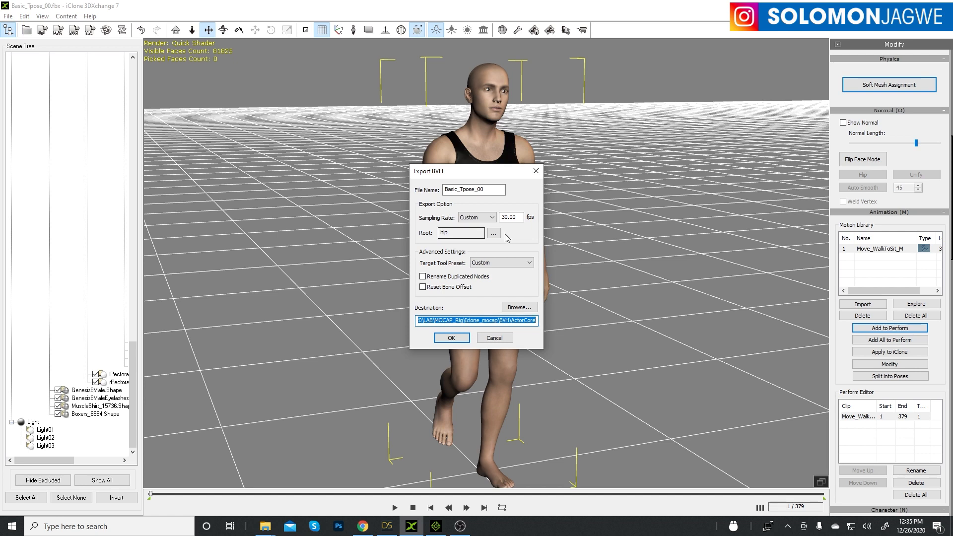
double_click(445, 189)
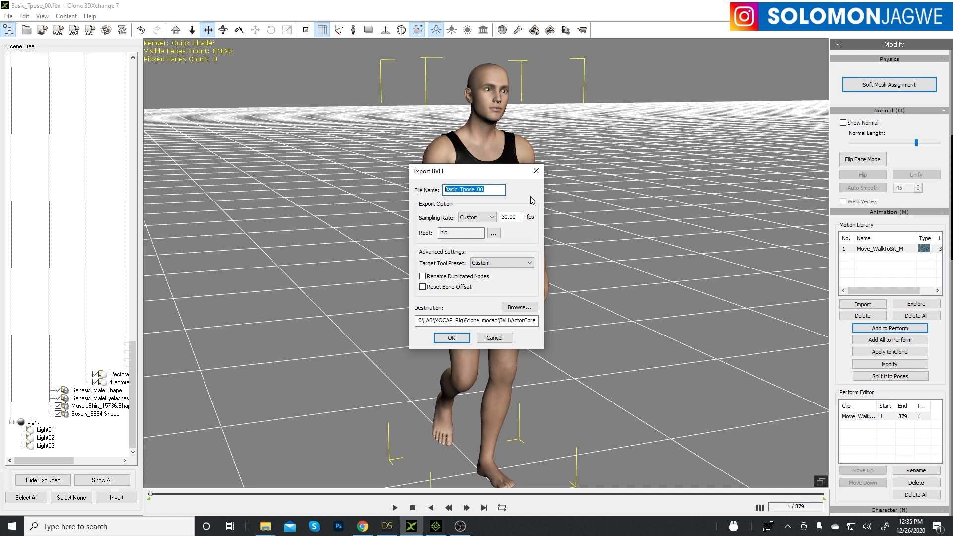
text(Tech_Suit_MOCAP)
click(451, 338)
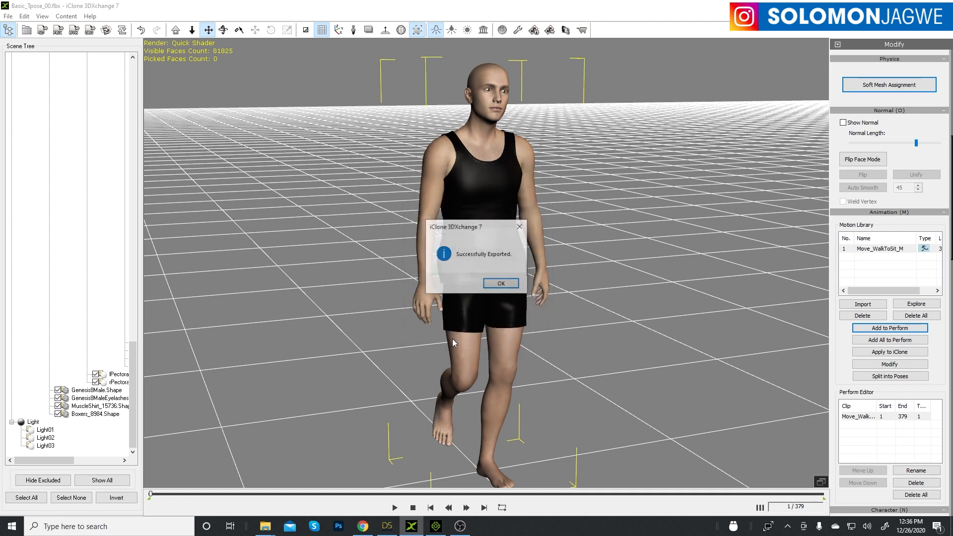
click(502, 285)
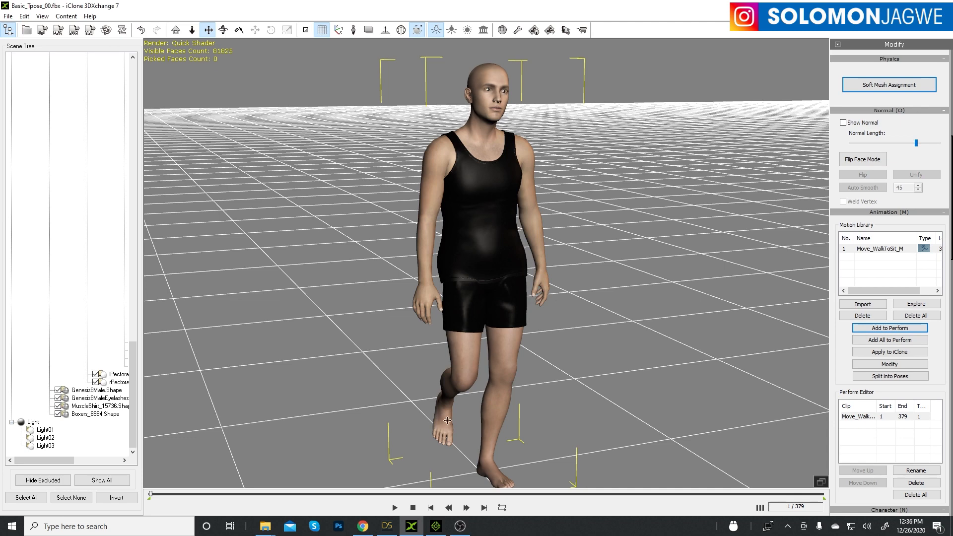
Switch to DAZ Studio, select the Scar 8 figure, collapse its hierarchy, and set the viewport draw style to Smooth Shaded.
click(387, 526)
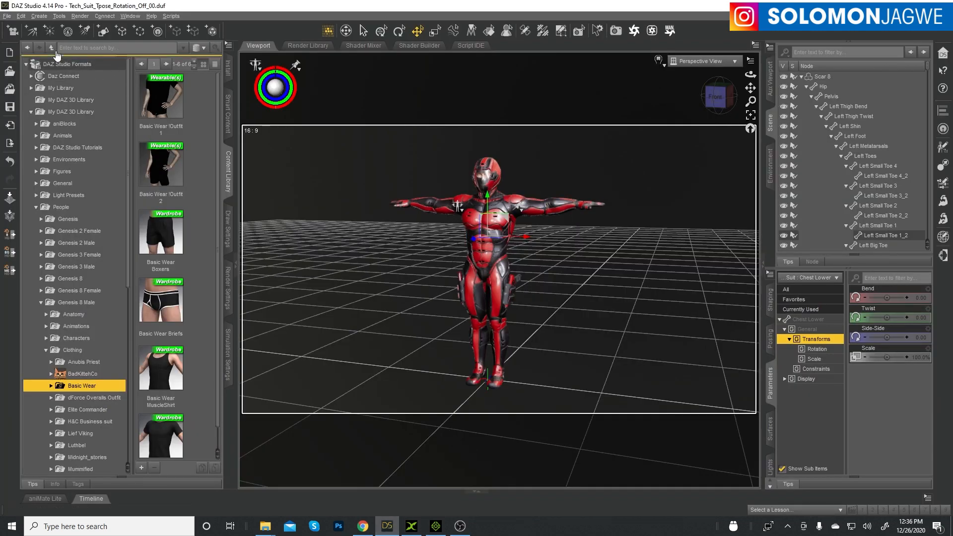
click(7, 16)
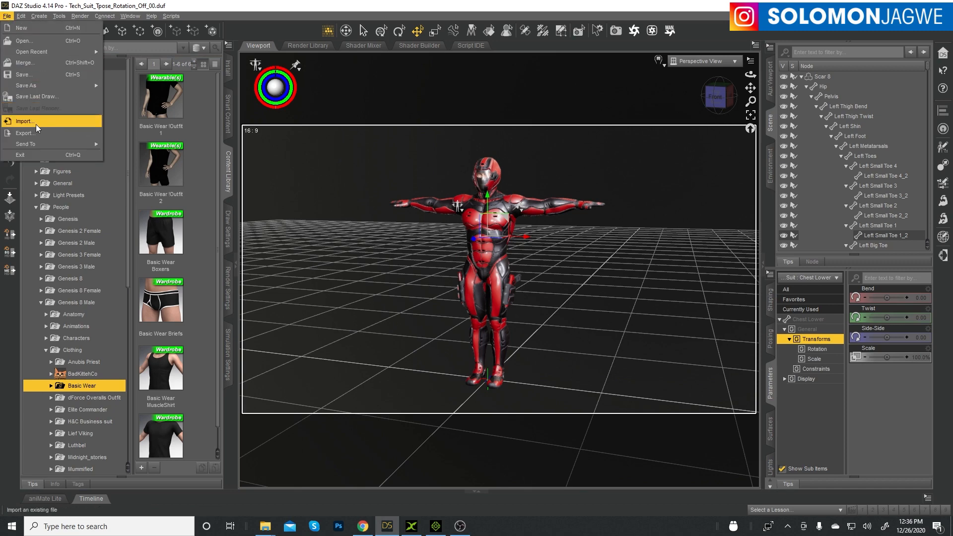
click(819, 78)
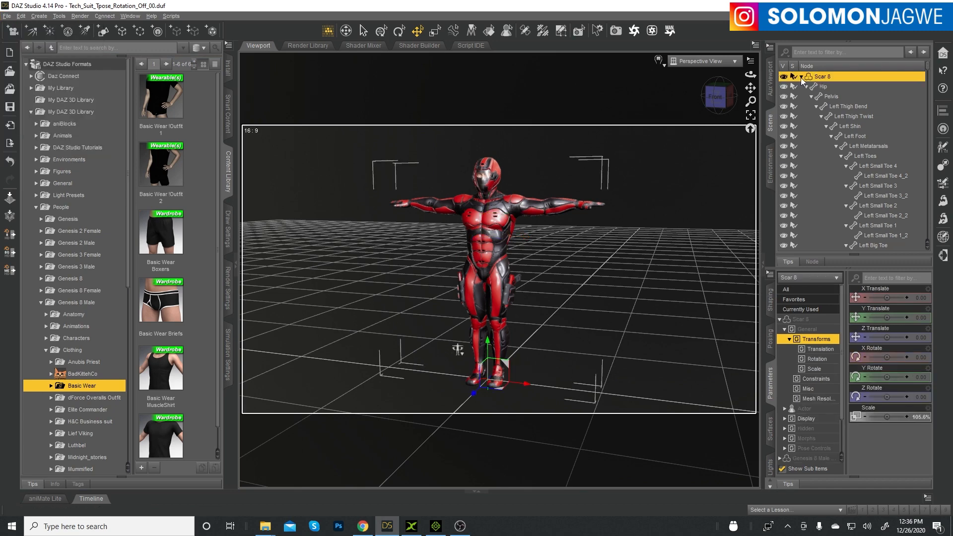
click(800, 77)
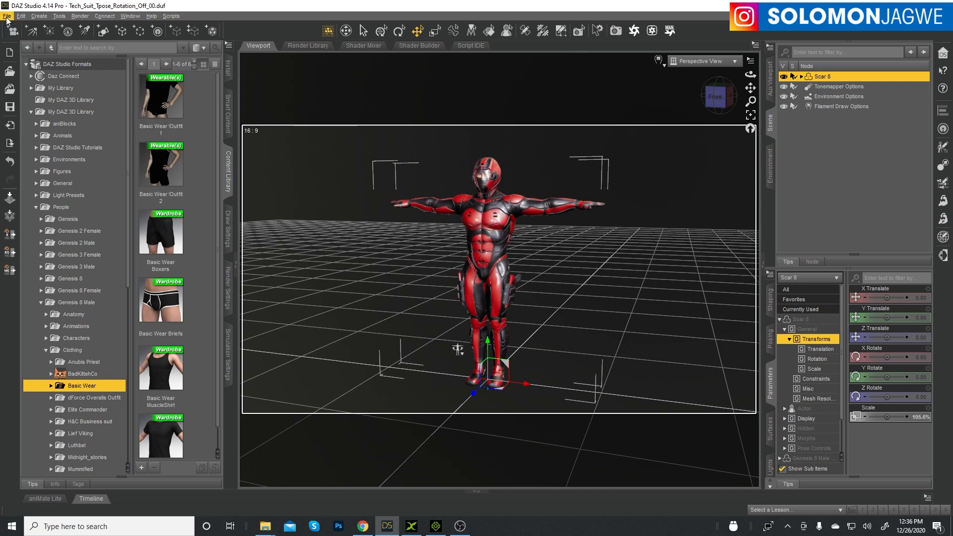
click(659, 61)
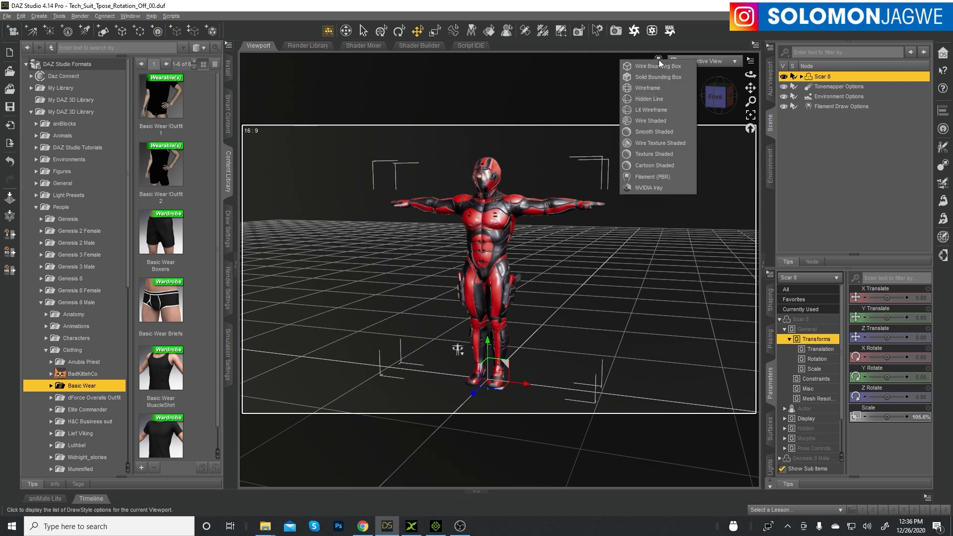
click(648, 133)
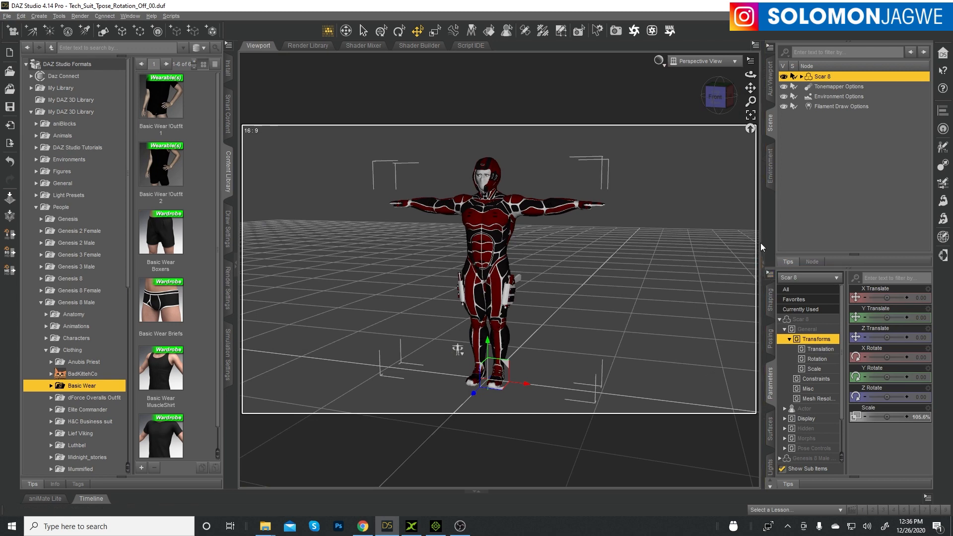
Import Tech_Suit_MOCAP_Move_WalkToSit_M.bvh onto Scar 8 with the scene adjusted to match the file.
click(7, 16)
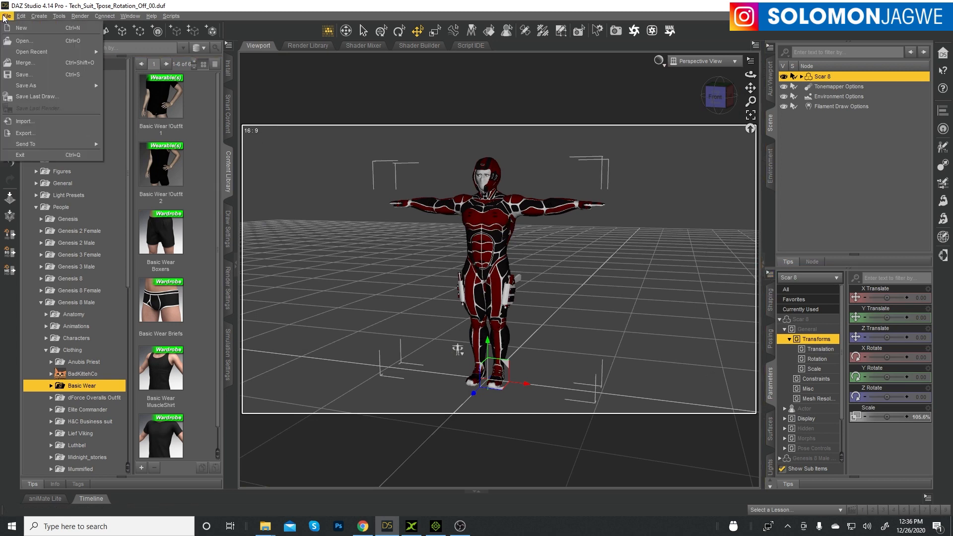
click(28, 119)
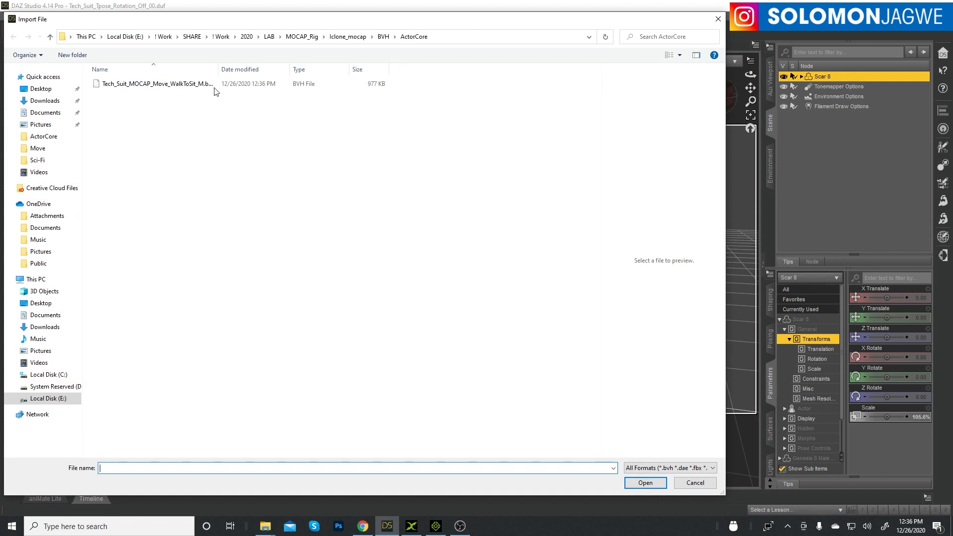
drag(218, 69, 301, 69)
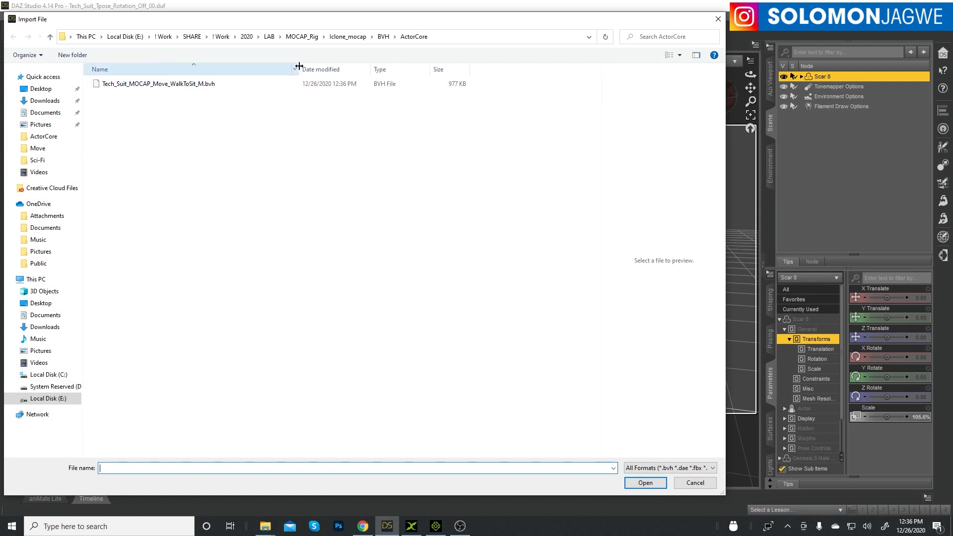
click(147, 86)
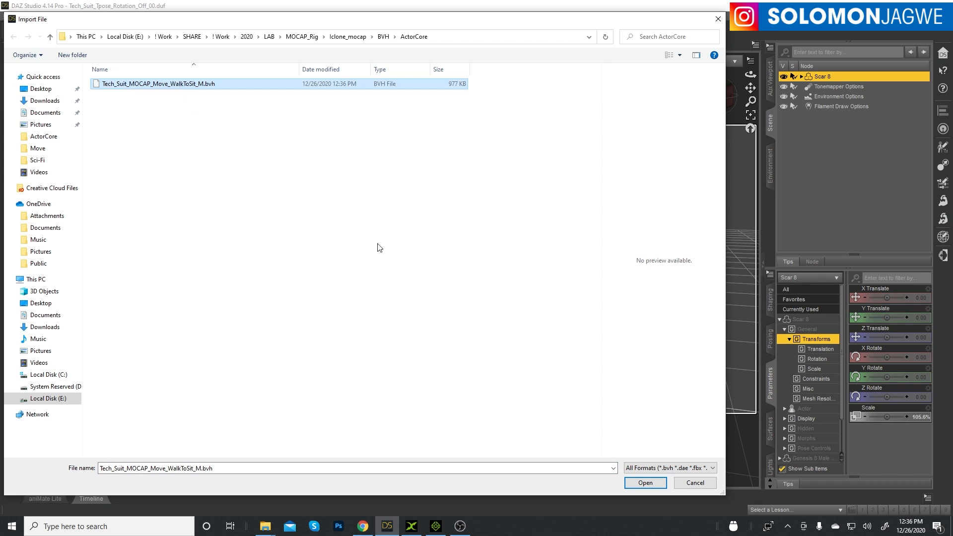
click(644, 483)
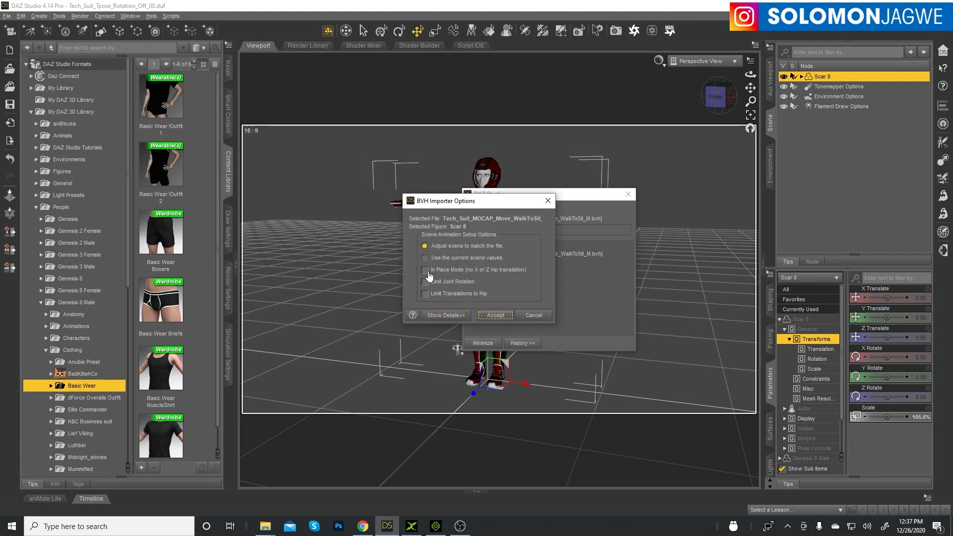
click(449, 246)
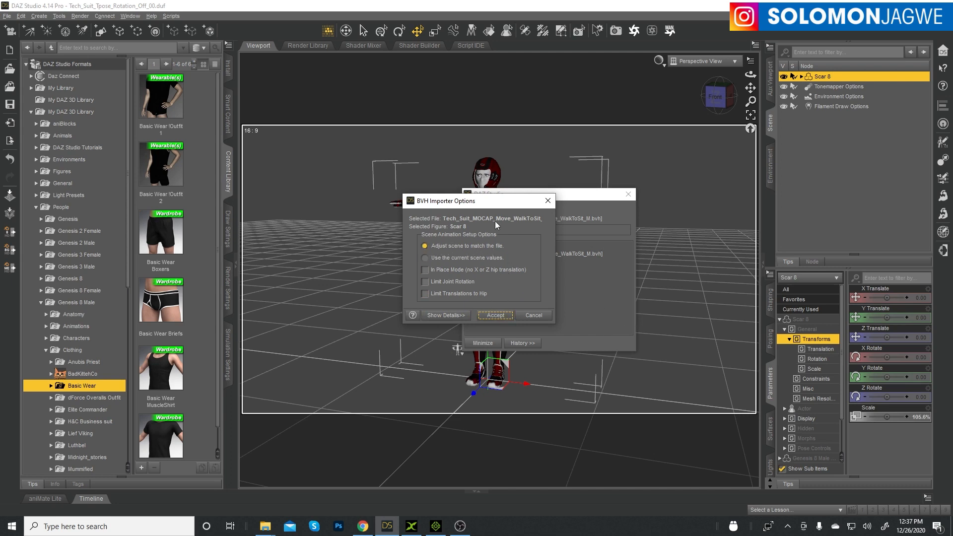
drag(493, 200, 485, 167)
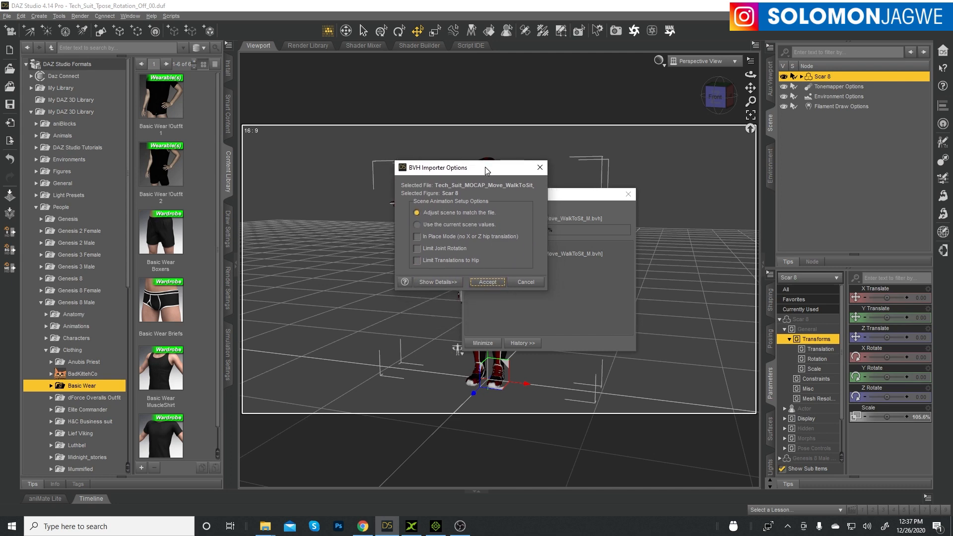
click(488, 282)
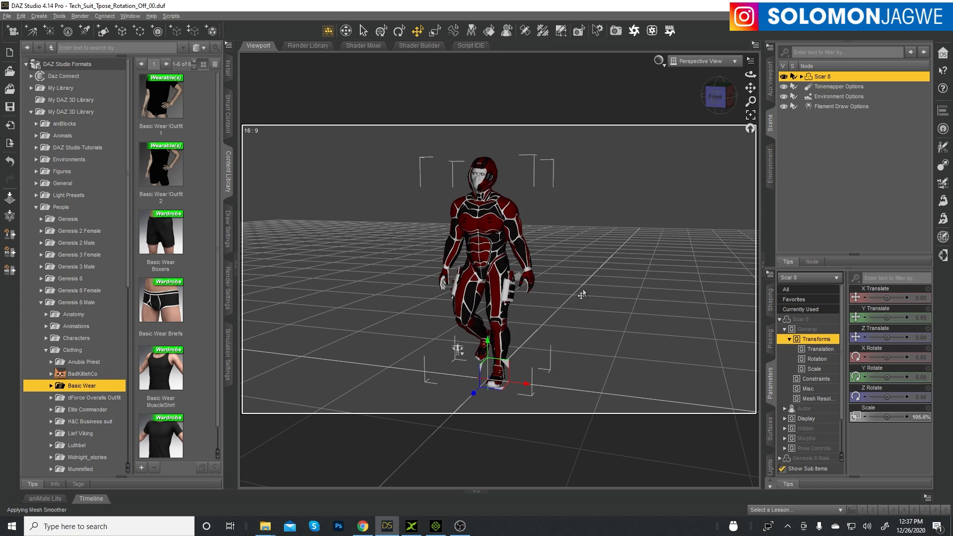
Collapse both side pane groups to enlarge the viewport and reframe the view with open floor in front of the figure.
click(237, 271)
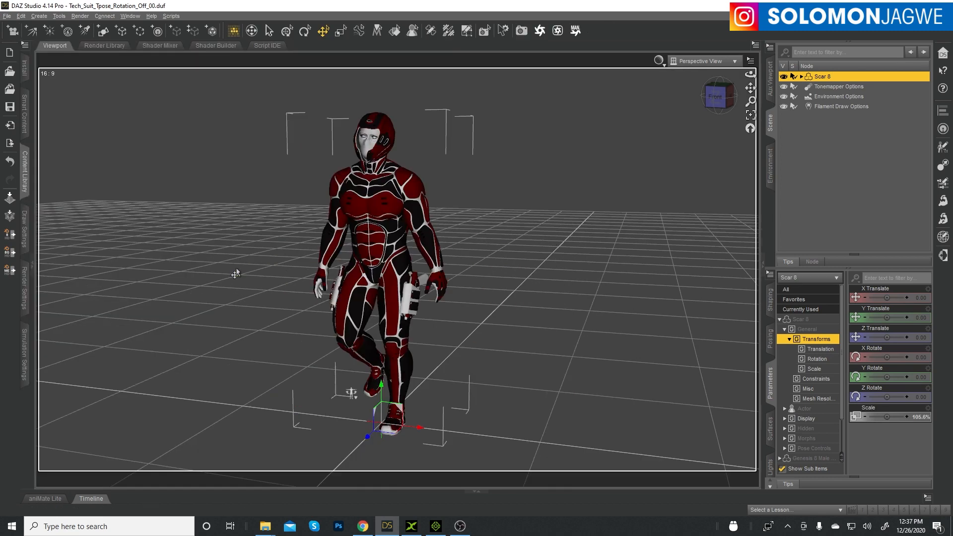
click(763, 266)
scroll(514, 278, down, 10)
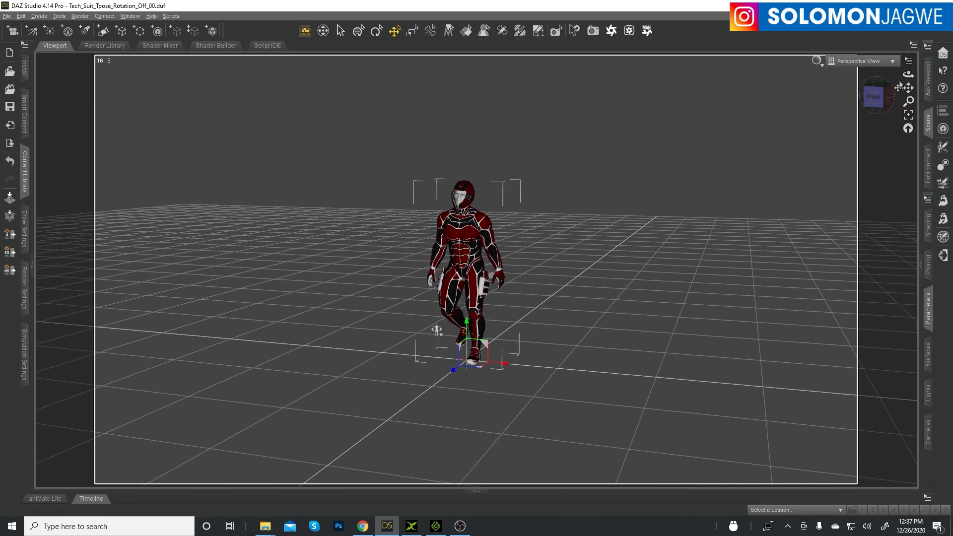
drag(908, 88, 945, 72)
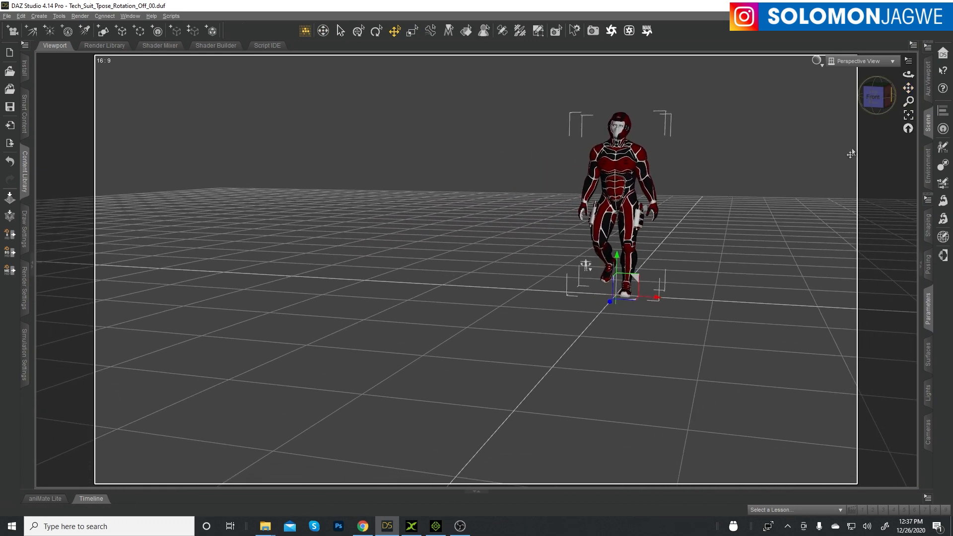
Switch to the ActorCore page in Chrome, close the download settings, and look through the motion thumbnails.
click(361, 527)
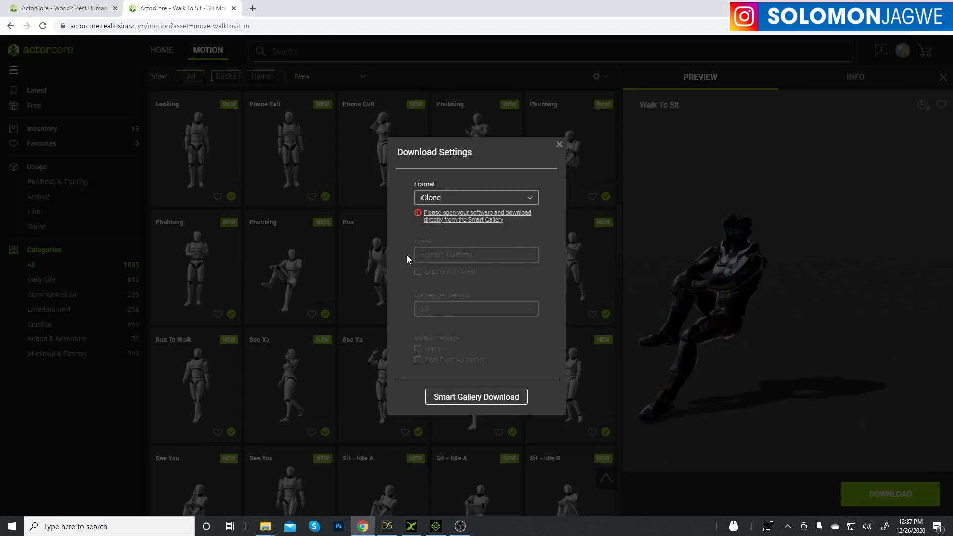
click(559, 144)
scroll(264, 189, up, 4)
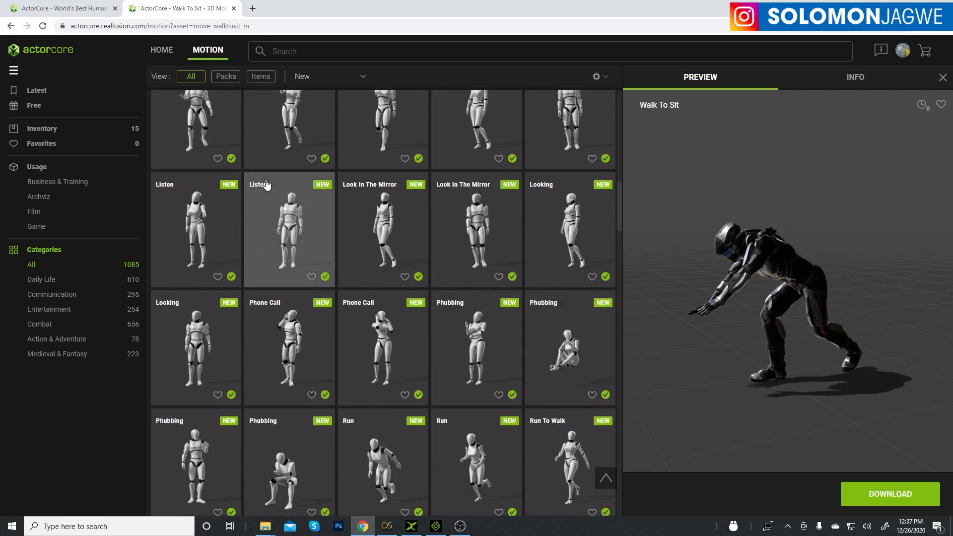
Switch to iClone, check the options offered for the M_Gets one drink motion, and return to DAZ Studio.
click(436, 526)
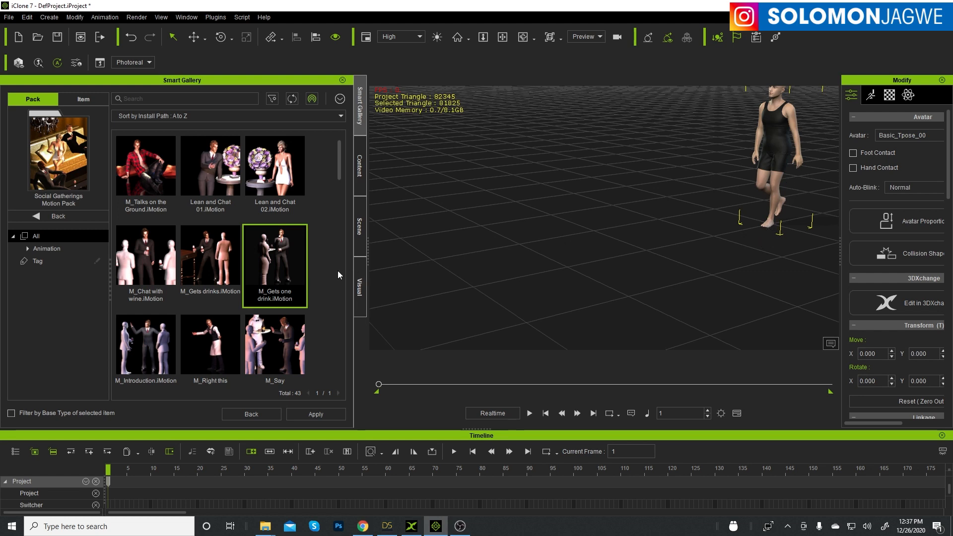
right_click(281, 274)
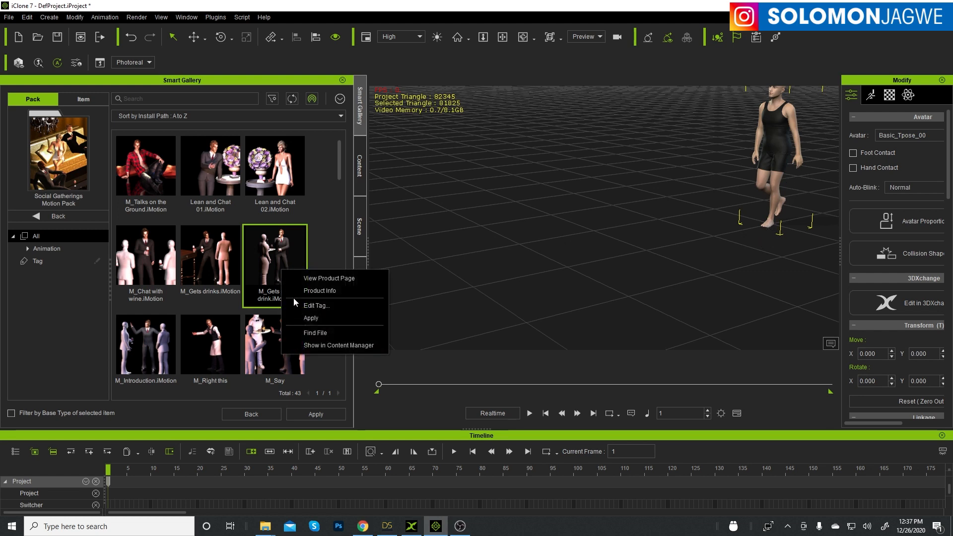
click(359, 114)
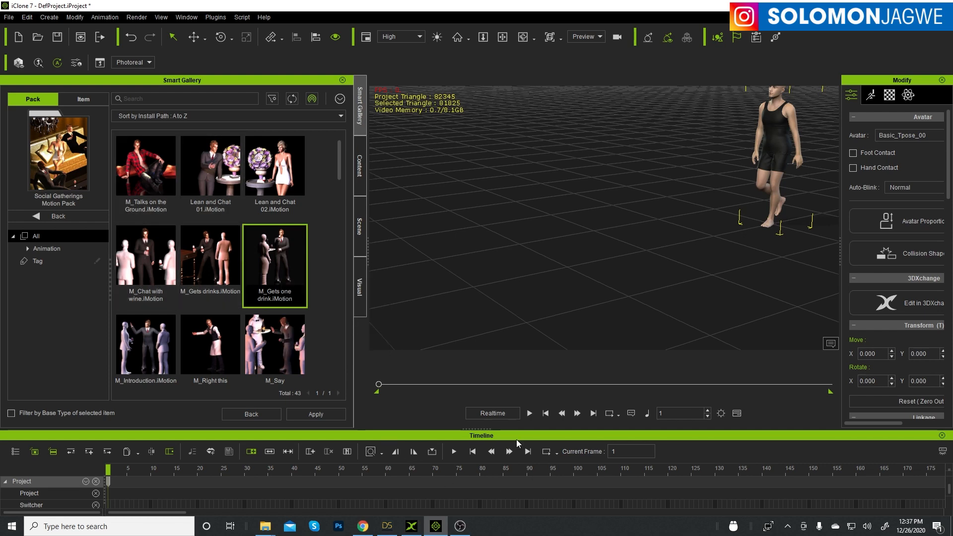
click(387, 525)
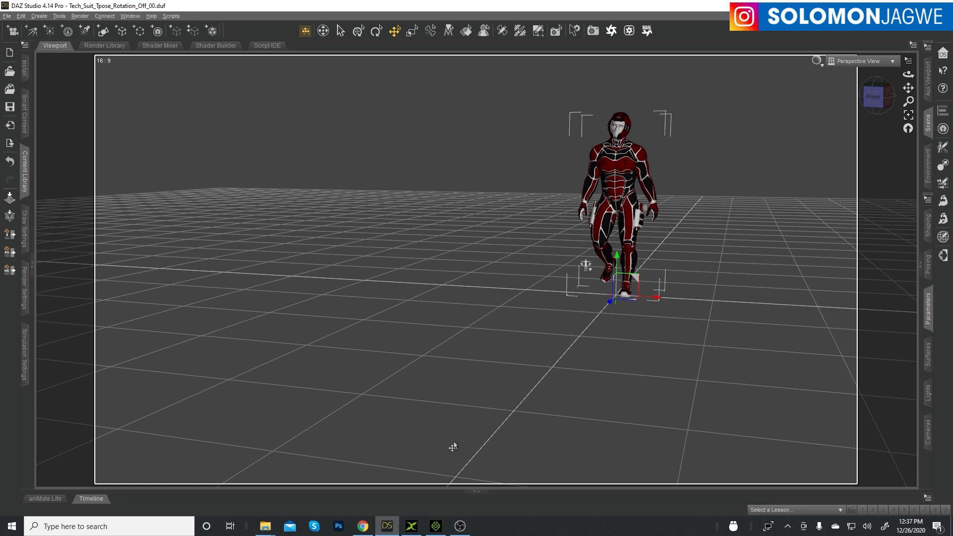
Open the timeline, play the imported motion on Scar 8, check the seated pose from the side, and return to frame 0.
click(98, 498)
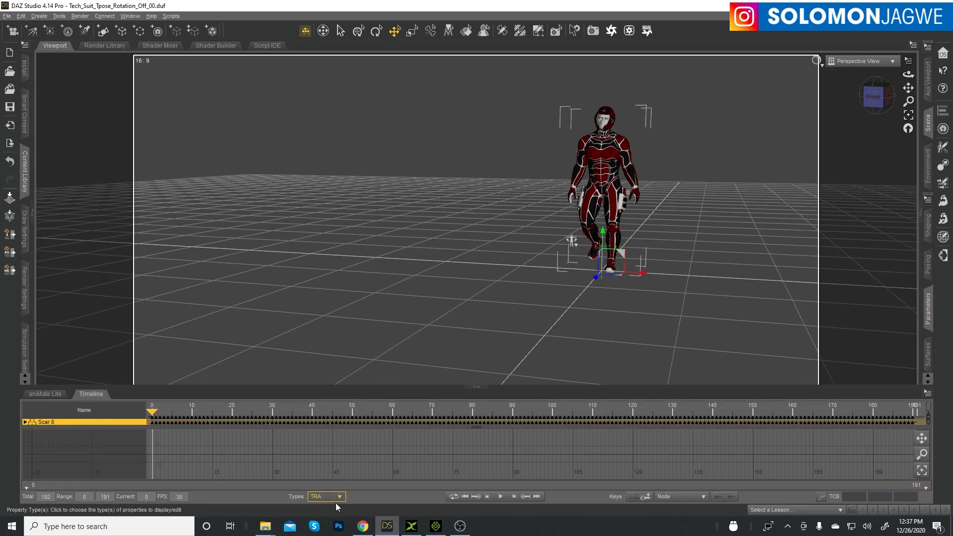
click(500, 496)
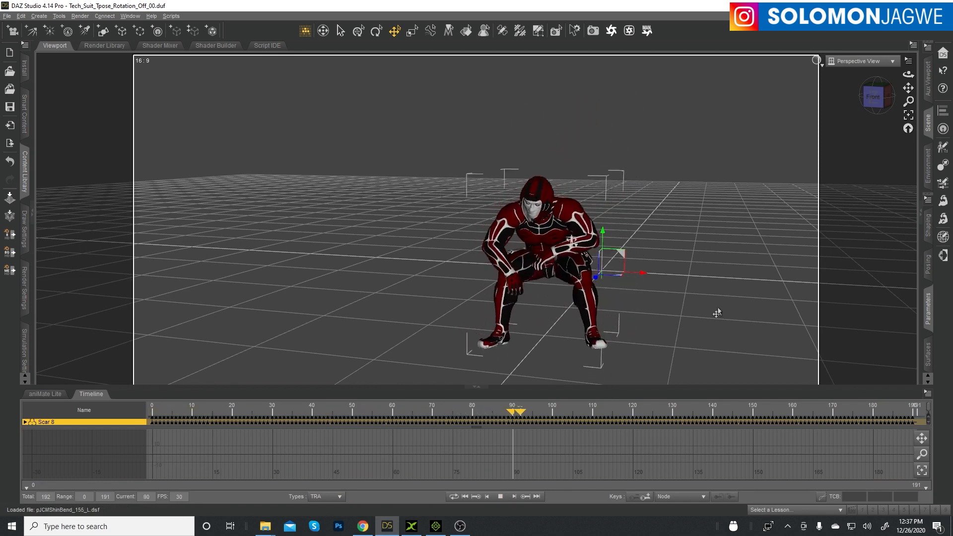
click(499, 496)
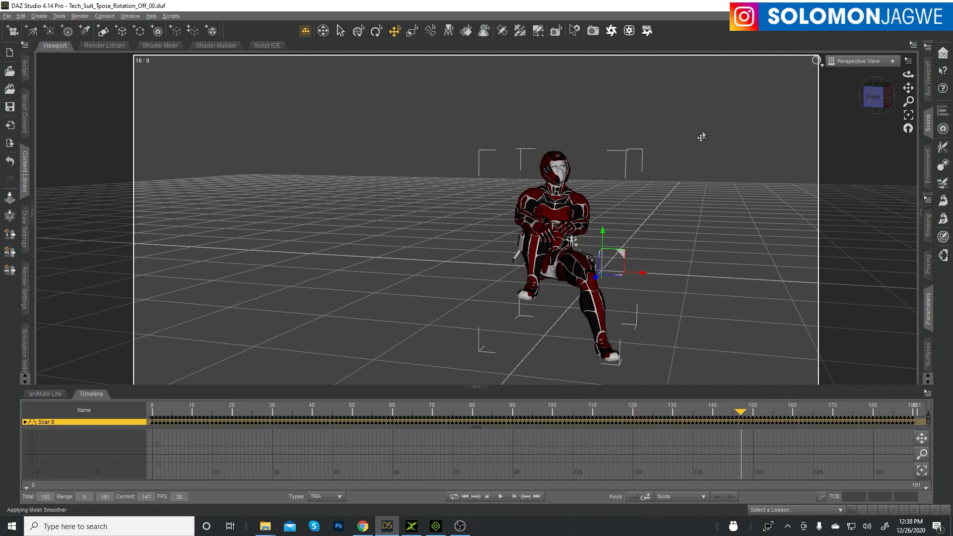
drag(908, 73, 883, 92)
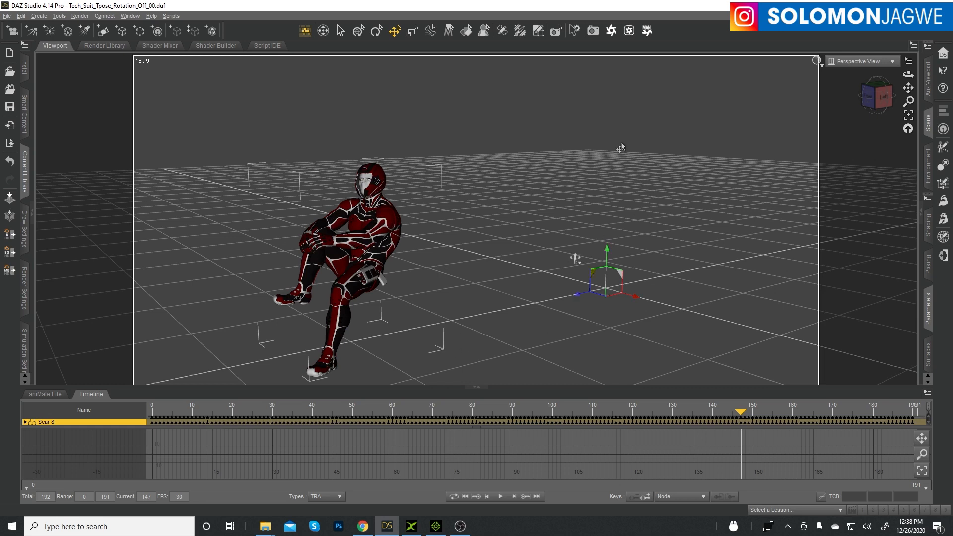
click(475, 498)
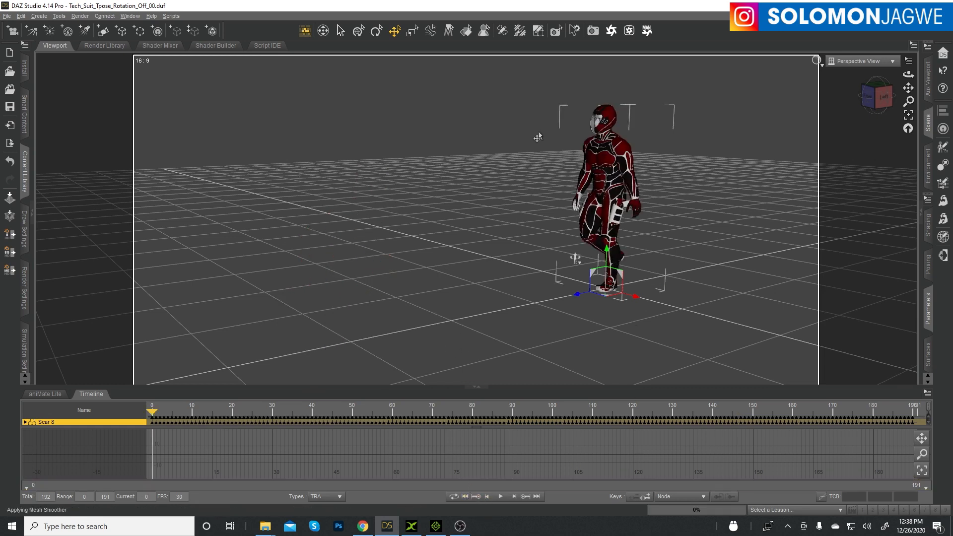
Set the viewport draw style to Filament (PBR), replay the motion, and view the seated pose from the front.
click(822, 66)
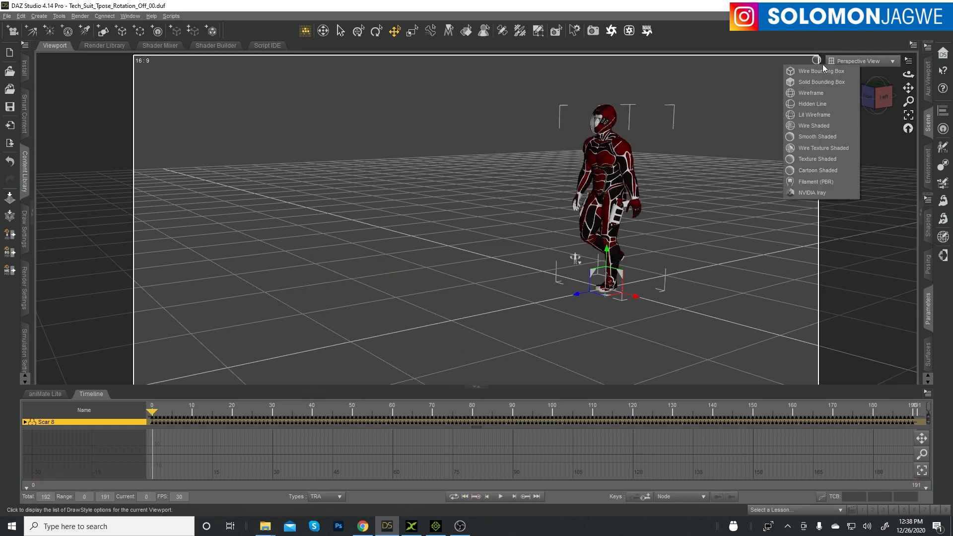
click(812, 182)
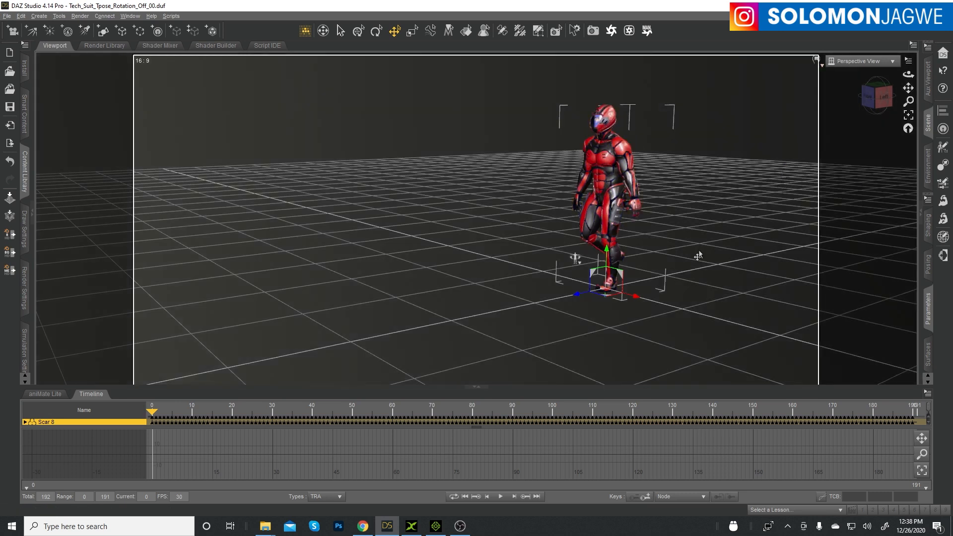
click(500, 496)
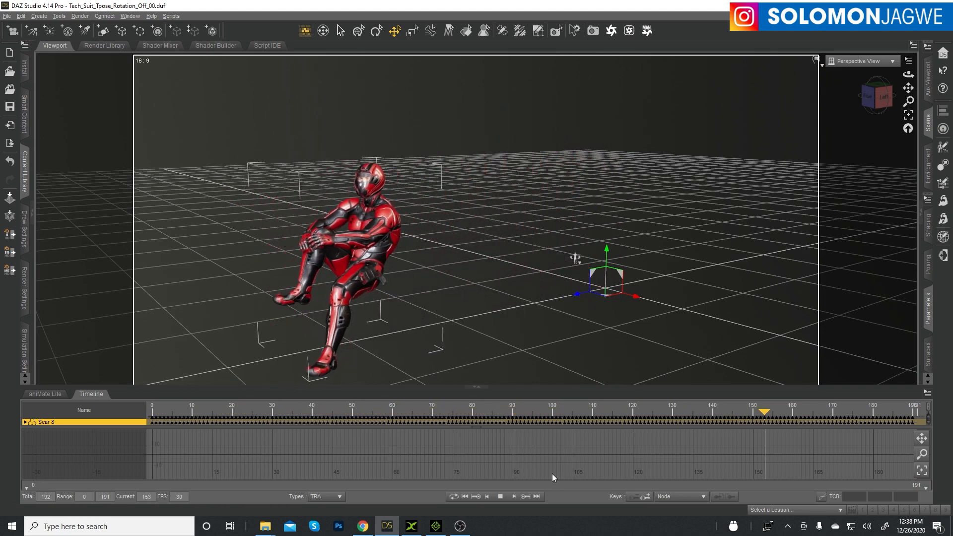
click(500, 496)
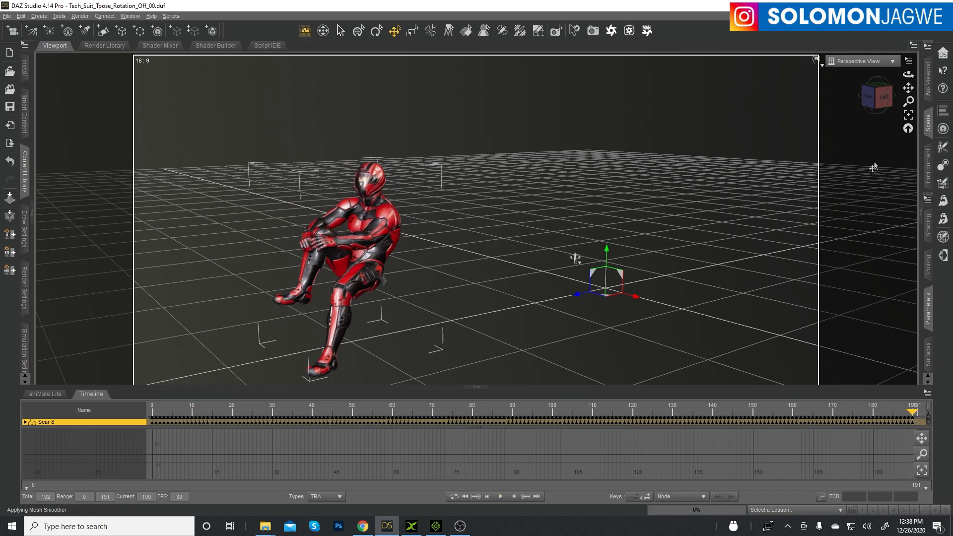
drag(907, 74, 756, 87)
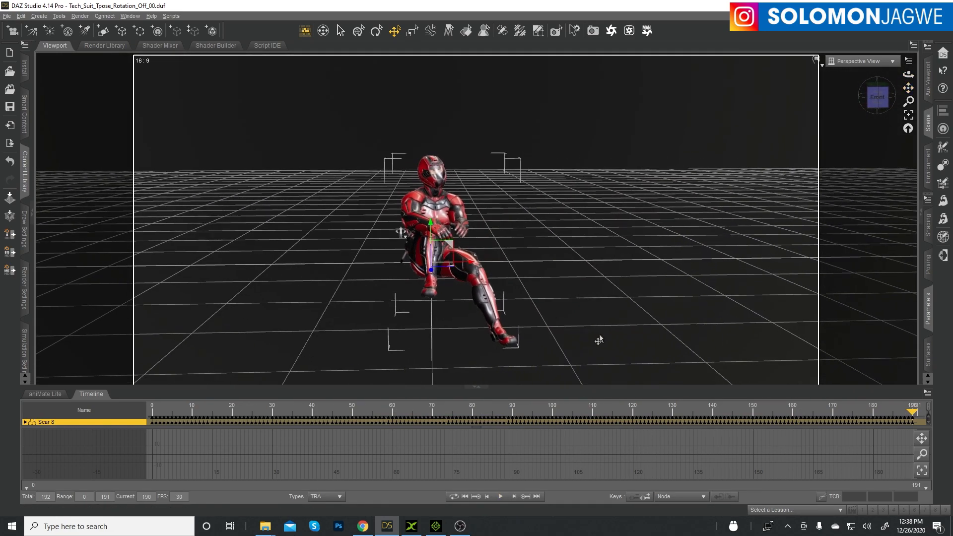
Switch to the ActorCore page in Chrome, show the latest motions, and return to DAZ Studio to view the seated figure from the side.
click(363, 527)
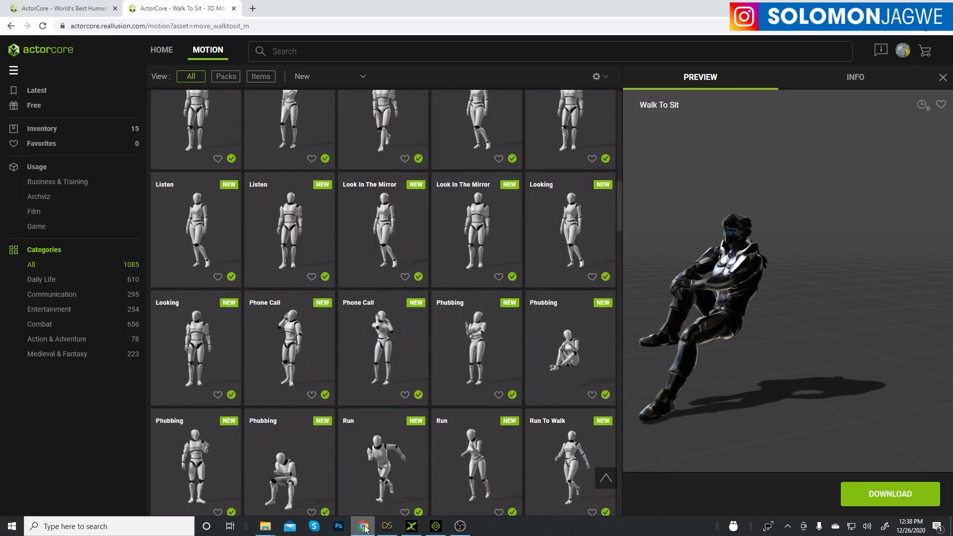
click(35, 90)
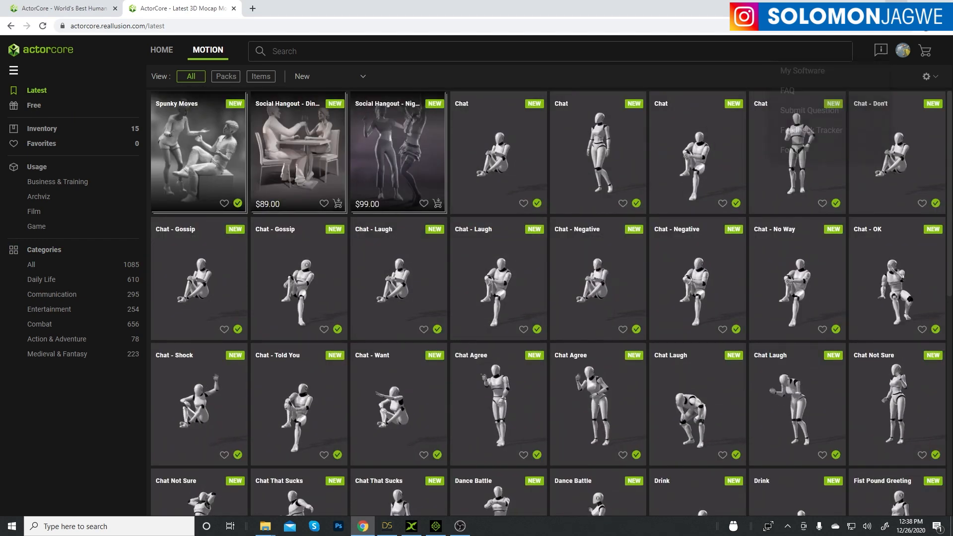
click(895, 7)
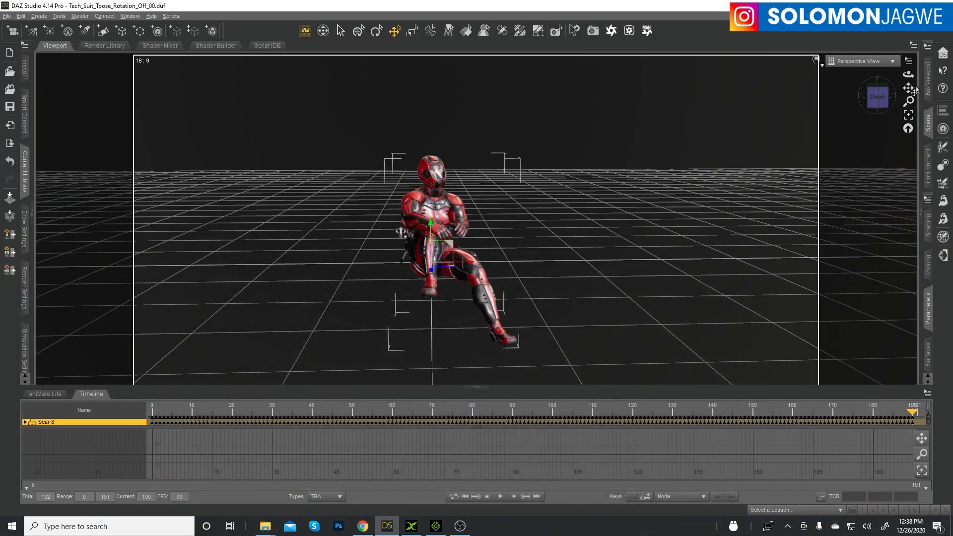
drag(908, 74, 849, 114)
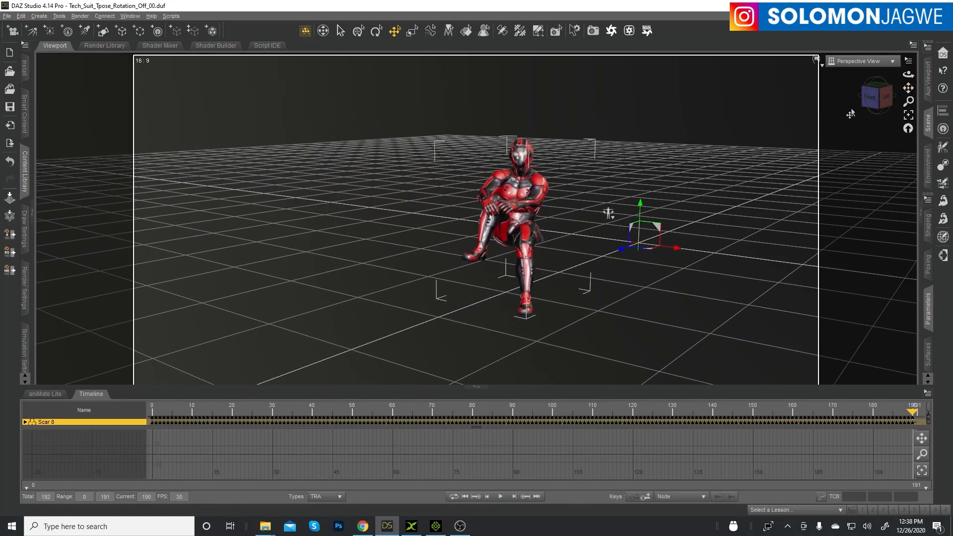
drag(908, 74, 888, 77)
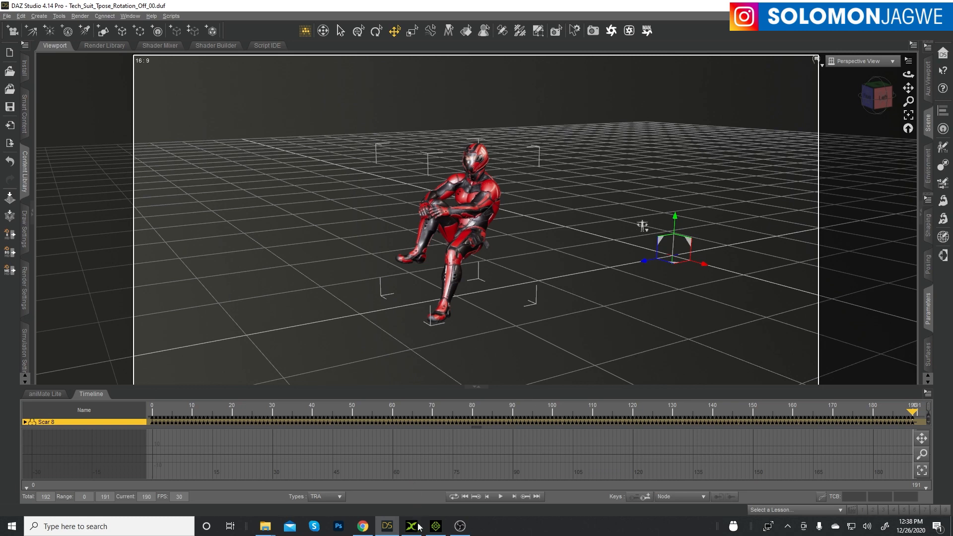
Switch to iClone, play the source motion for comparison, check the character in 3DXchange, and return to DAZ Studio.
click(435, 526)
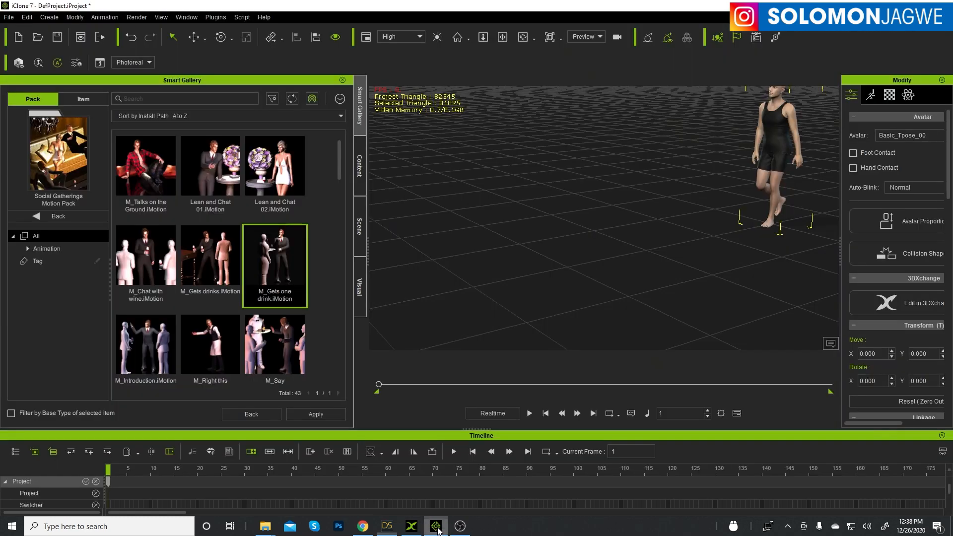
click(528, 413)
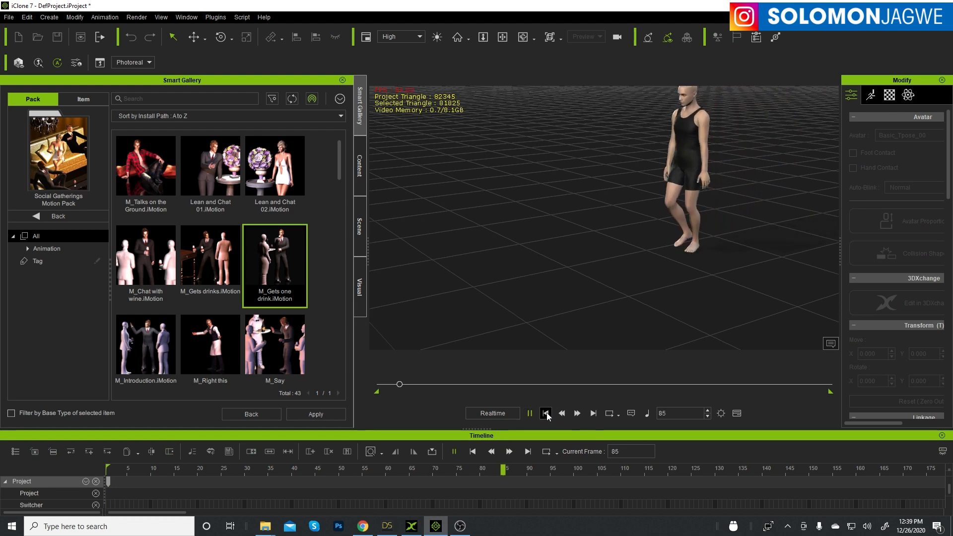
click(529, 412)
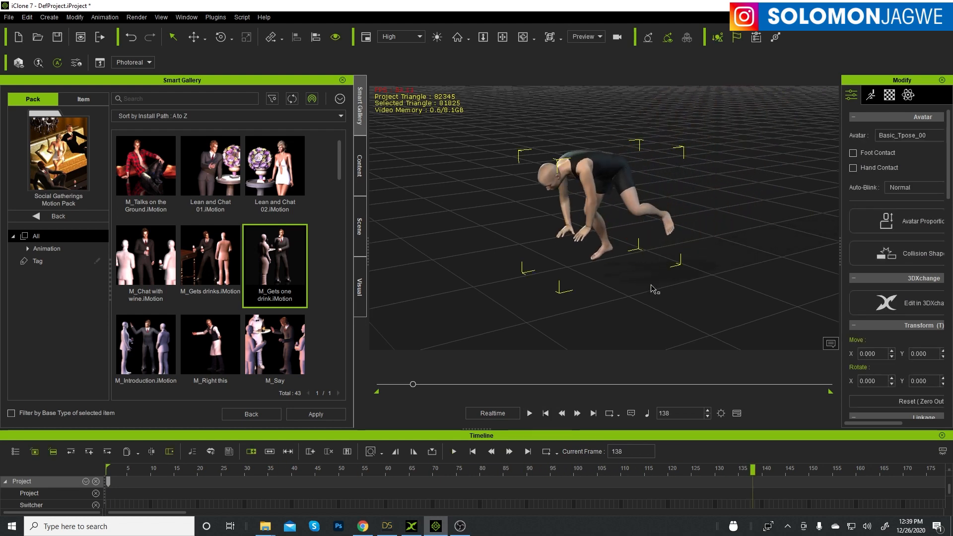
click(411, 525)
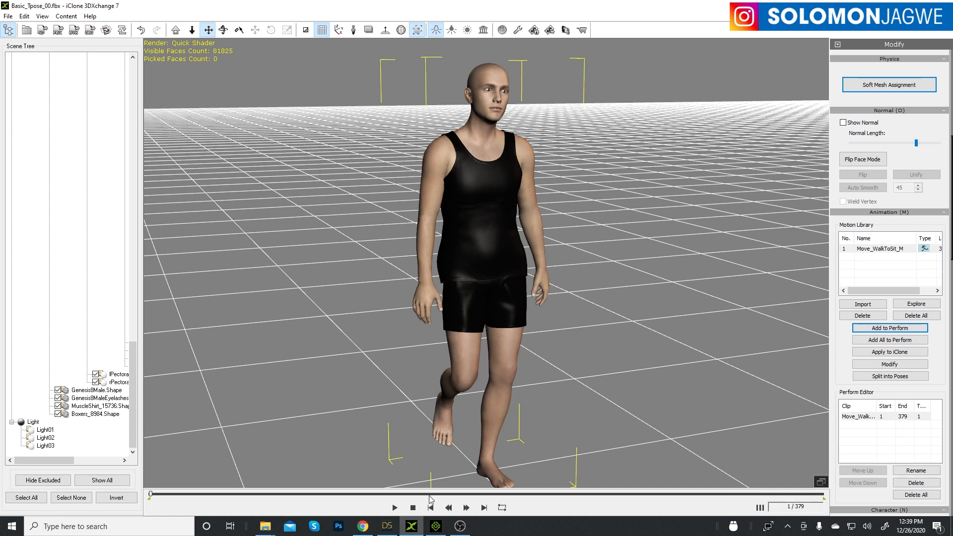
click(387, 526)
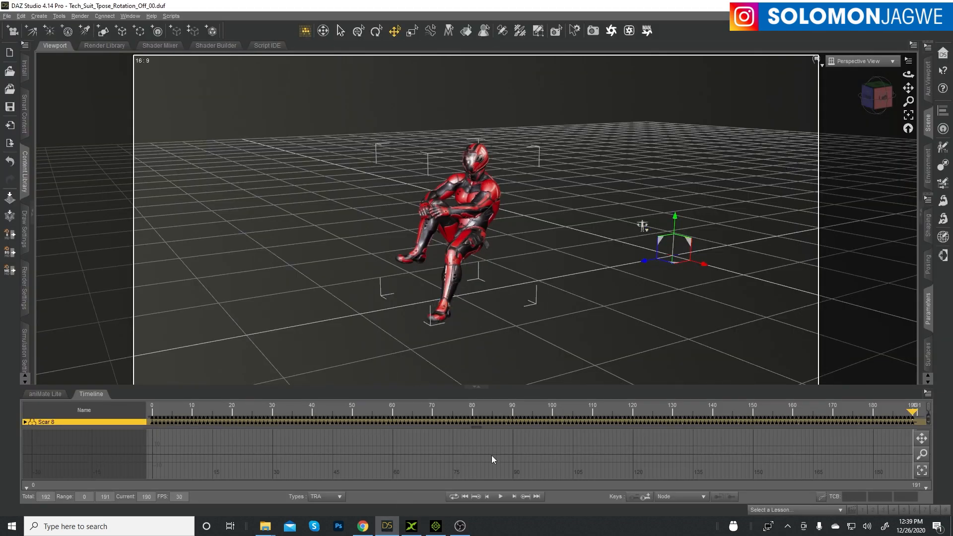
Replay the Scar 8 motion from the first frame and stop it at frame 106.
click(464, 497)
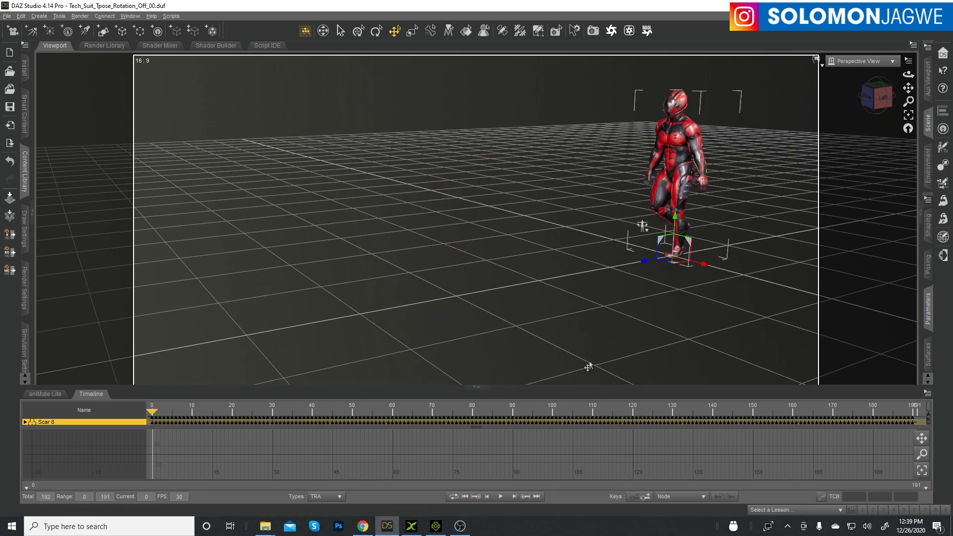
click(501, 496)
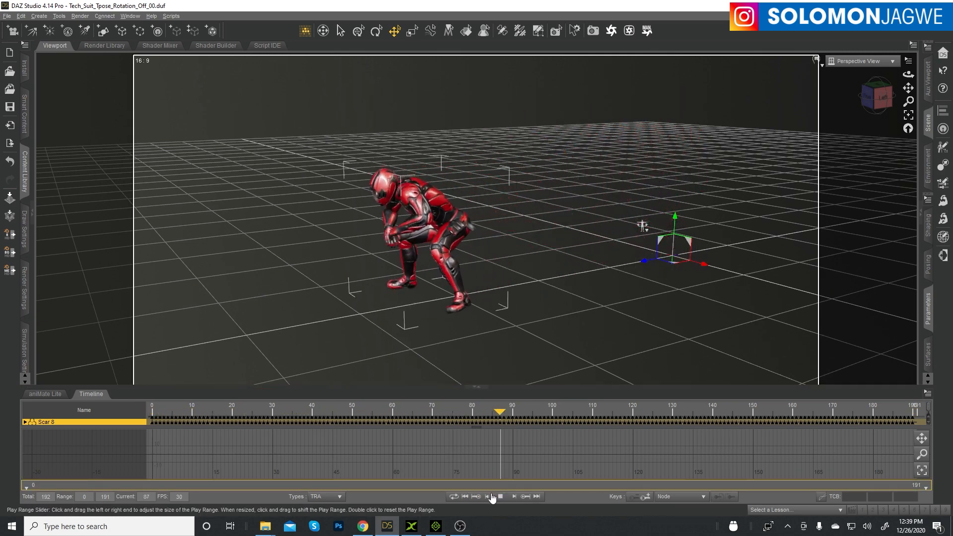
click(500, 496)
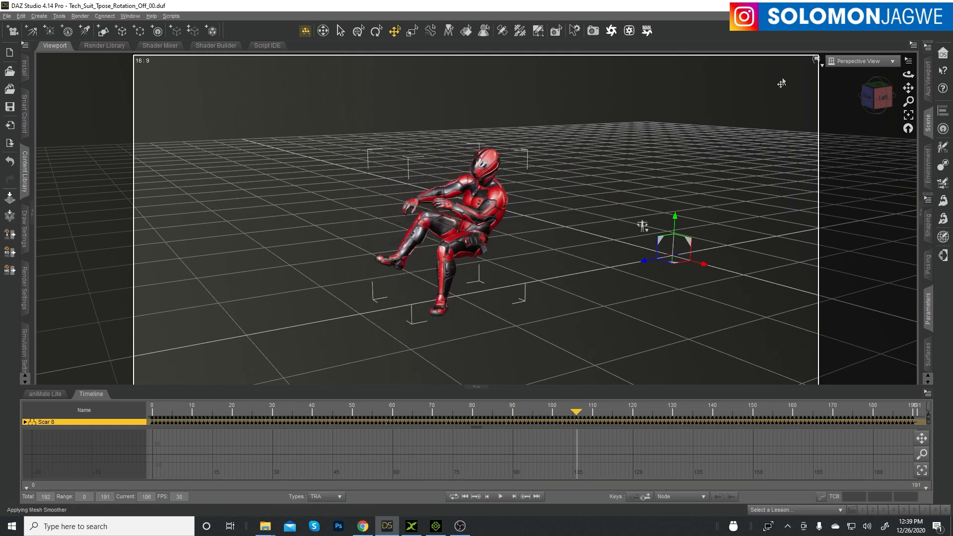
Set the viewport draw style to NVIDIA Iray, move to frame 64, and collapse the timeline to view the pose from the front.
click(816, 60)
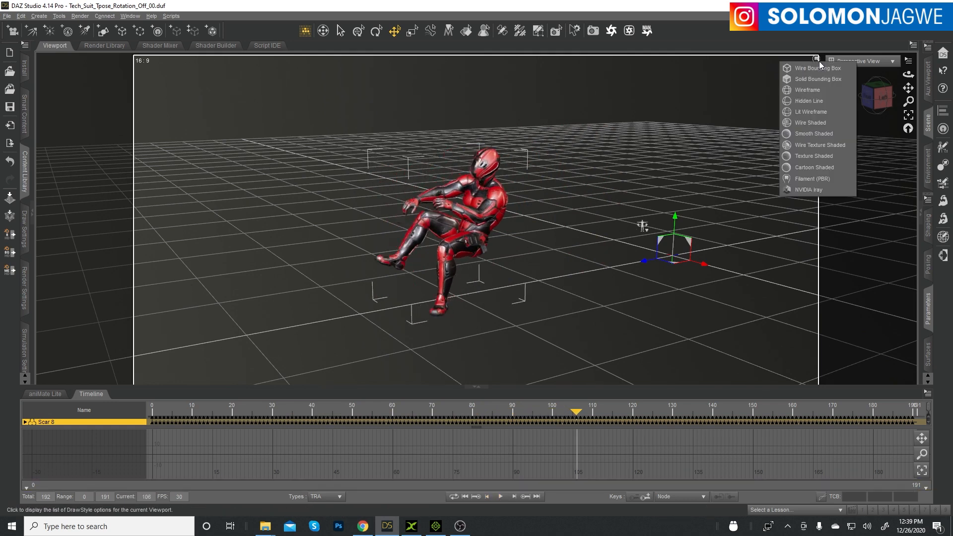
click(808, 189)
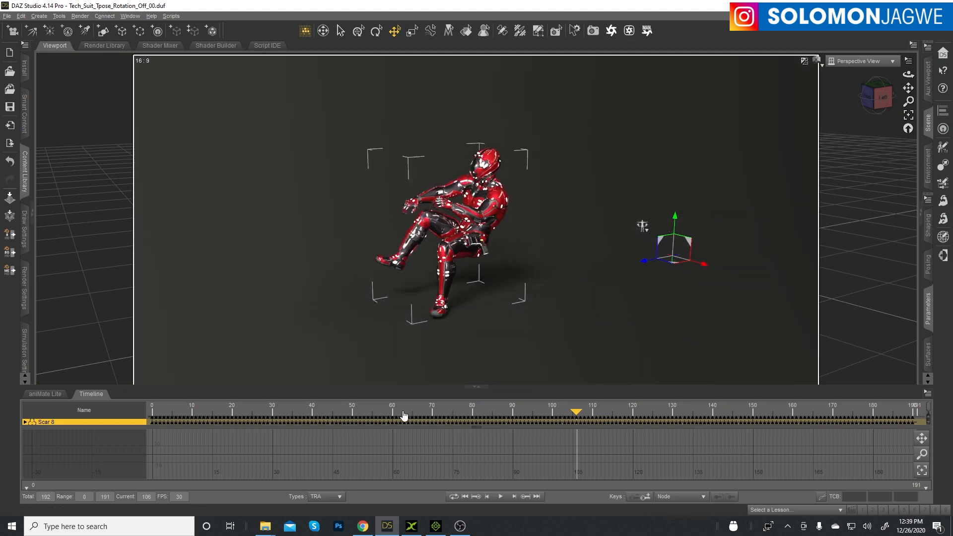
click(405, 414)
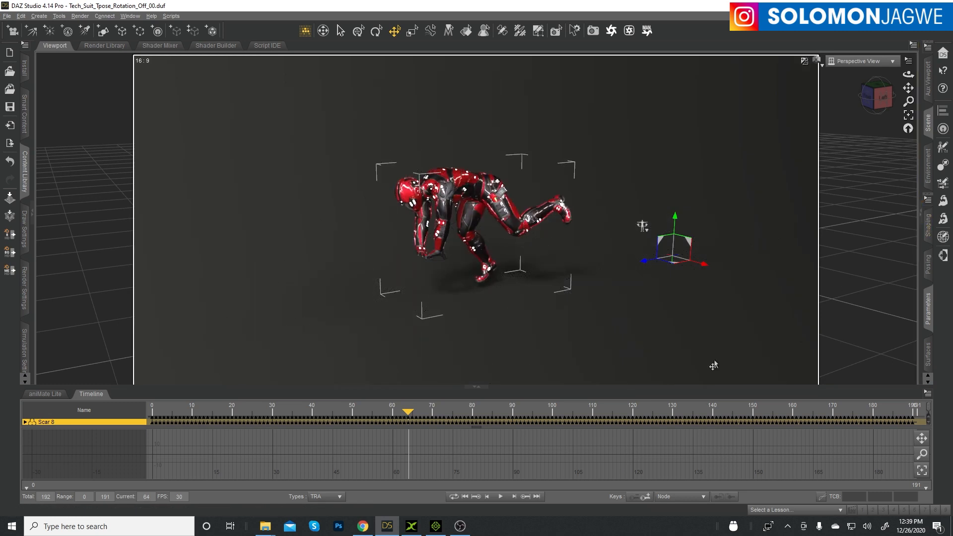
click(92, 394)
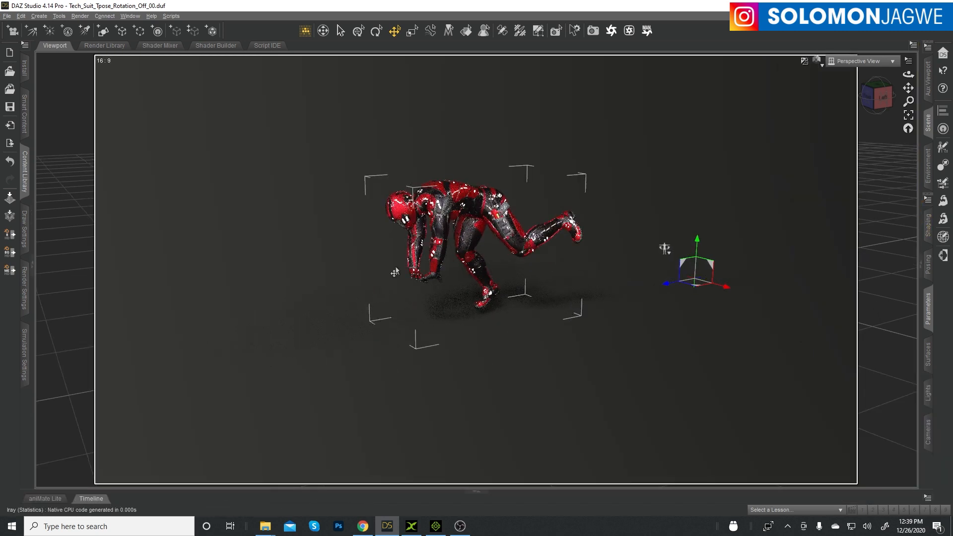
drag(908, 74, 938, 74)
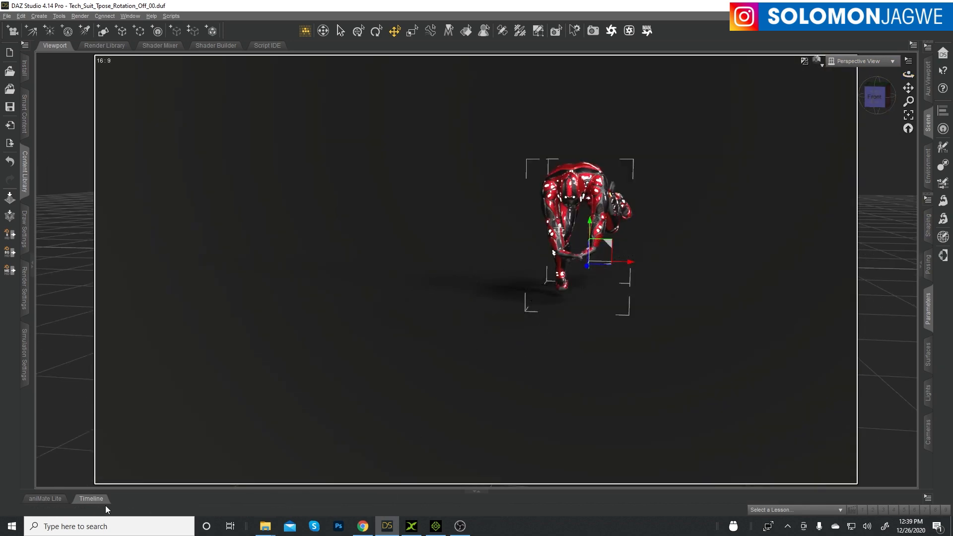
Reopen the timeline and move to frame 11 to view the walking pose in the Iray preview.
click(91, 498)
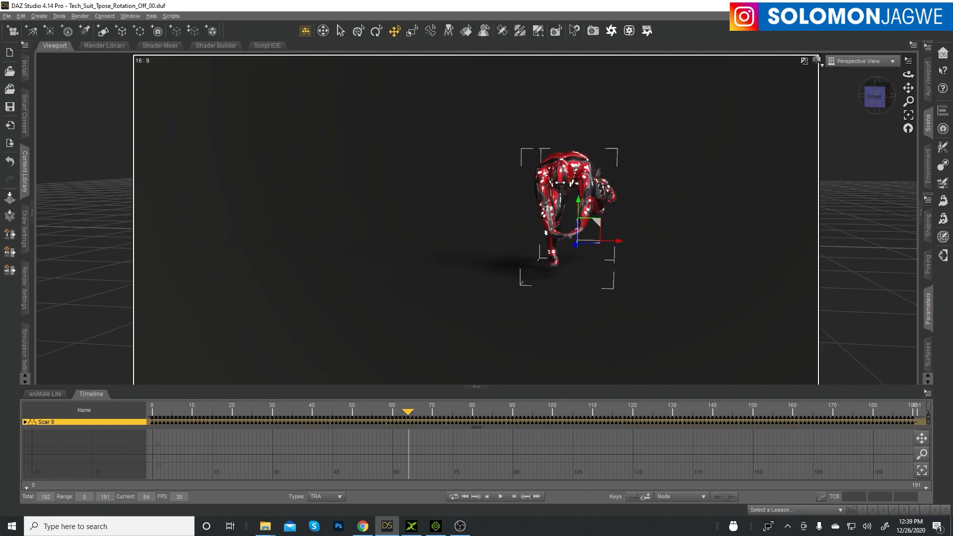
click(193, 414)
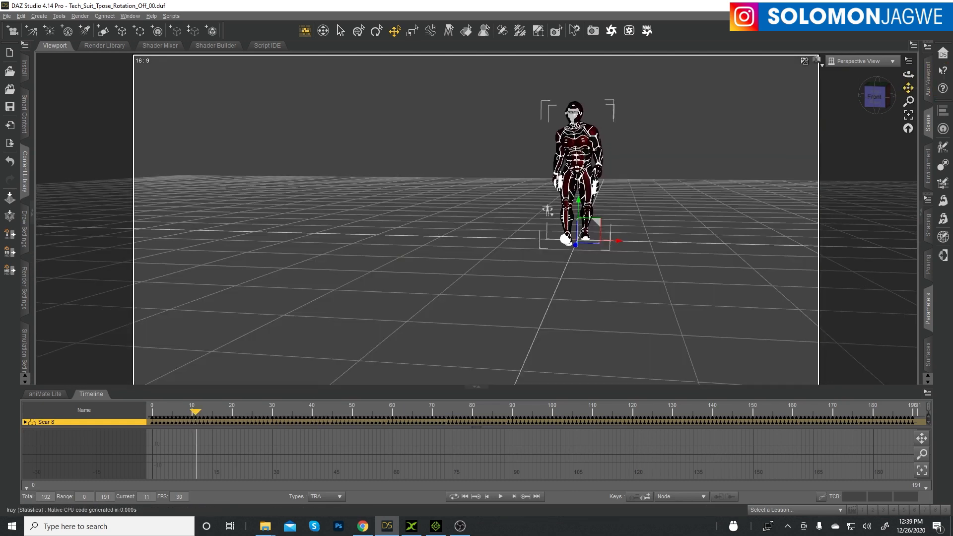
drag(908, 88, 887, 119)
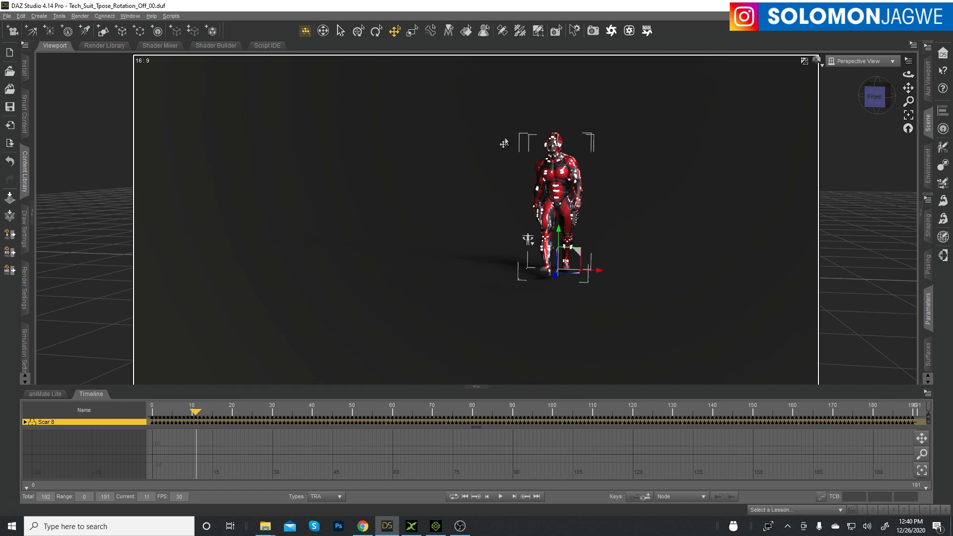
Select the Hydron Helmet, frame the view on it, and pull back to include the figure's shoulders.
click(554, 143)
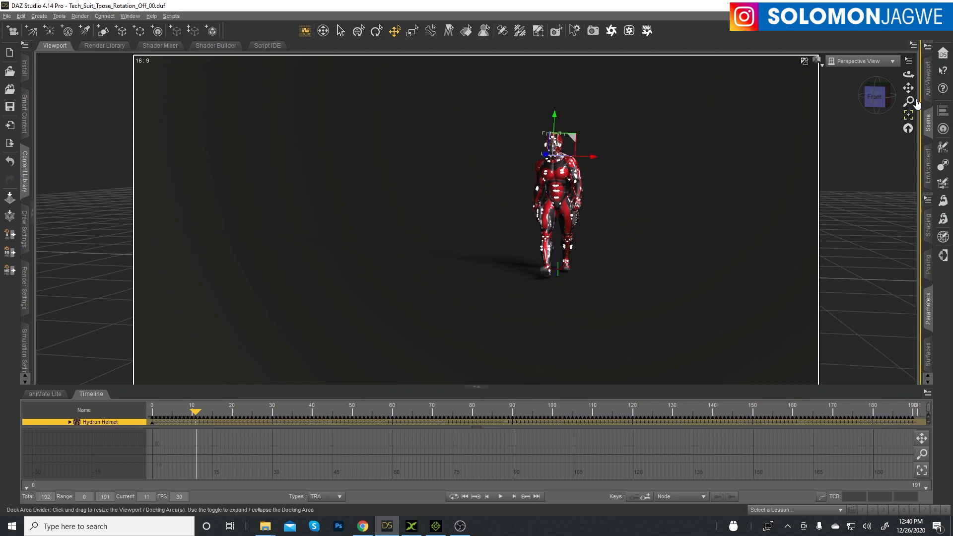
click(907, 115)
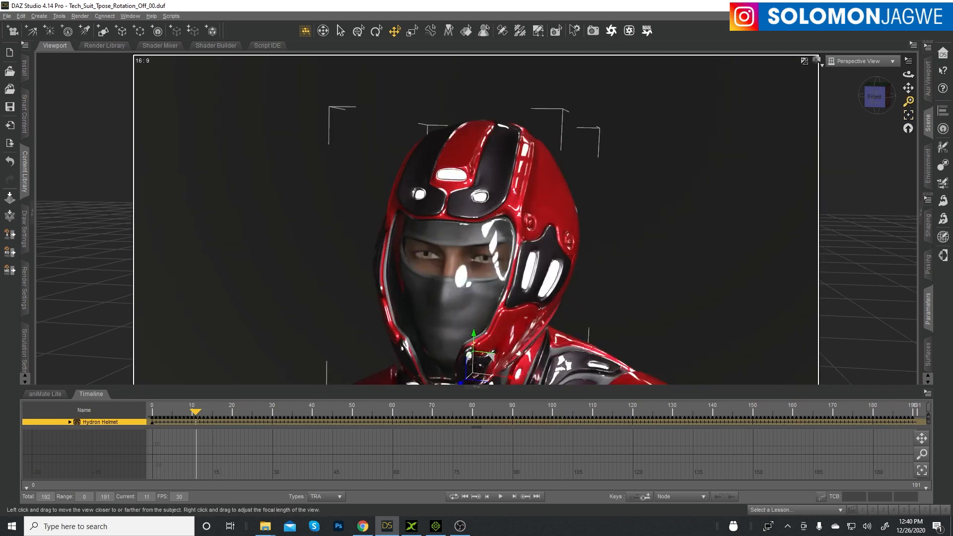
drag(907, 101, 908, 130)
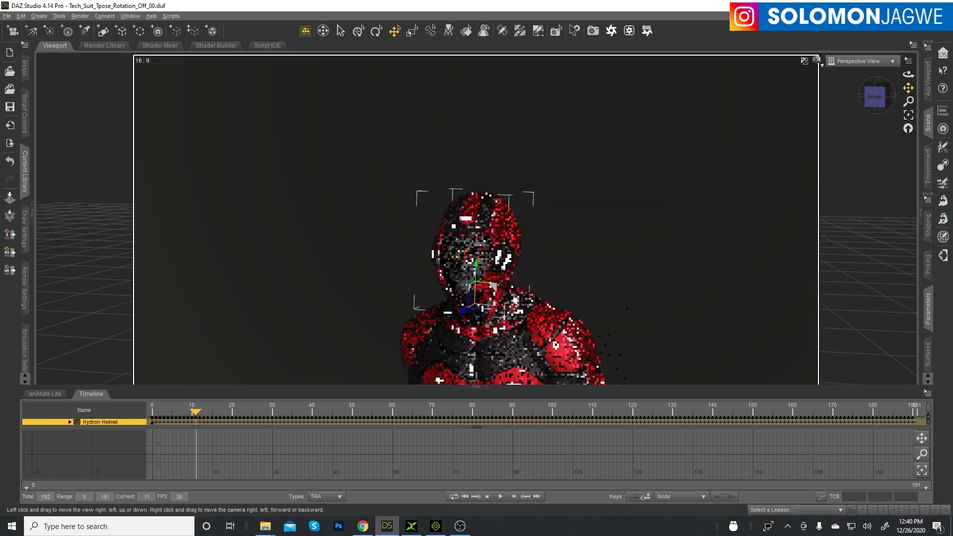
drag(907, 88, 908, 20)
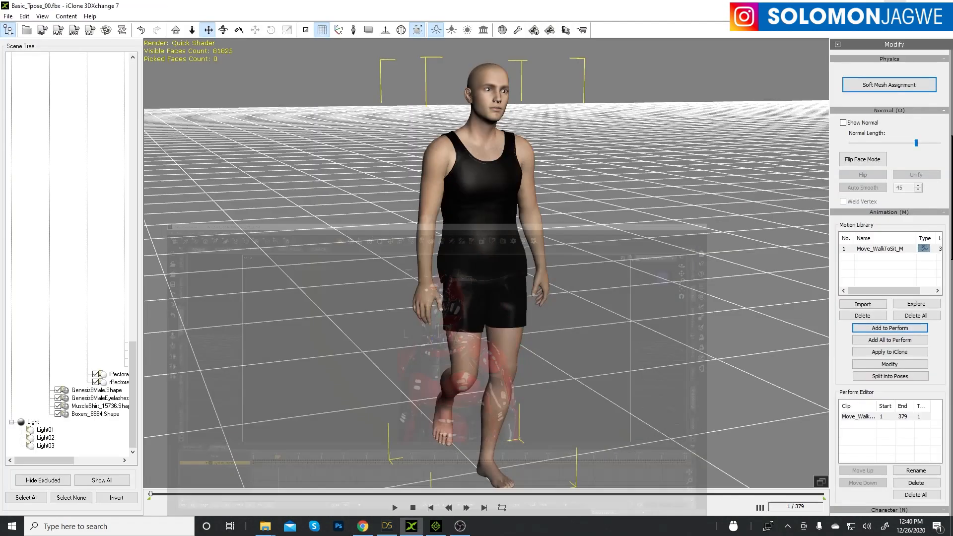
Switch to the ActorCore website in Chrome and look over its home page.
click(363, 526)
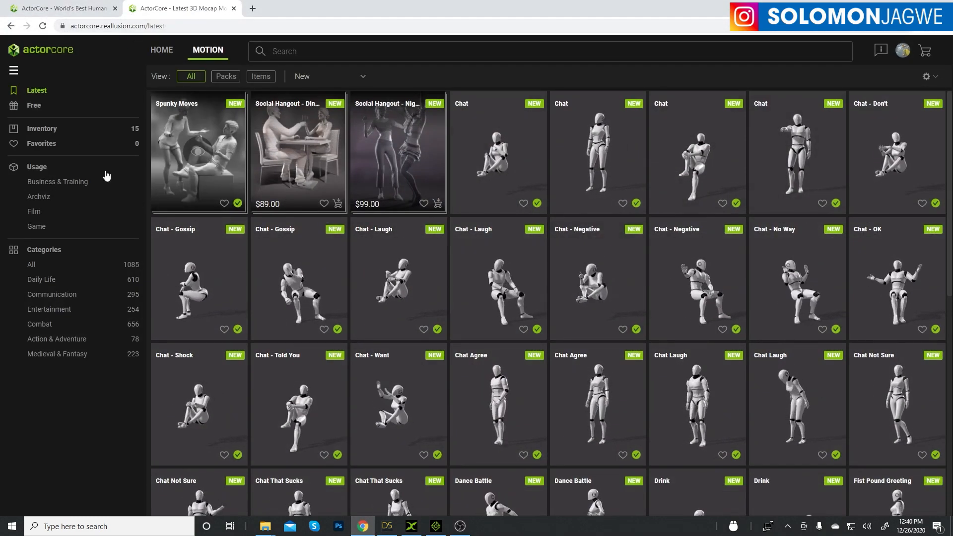
click(65, 8)
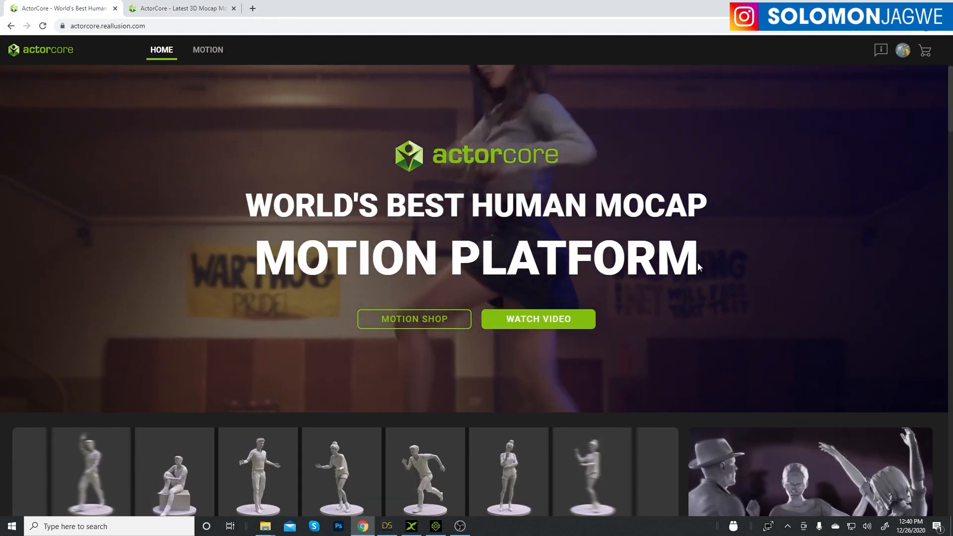
scroll(698, 269, down, 3)
scroll(695, 257, up, 3)
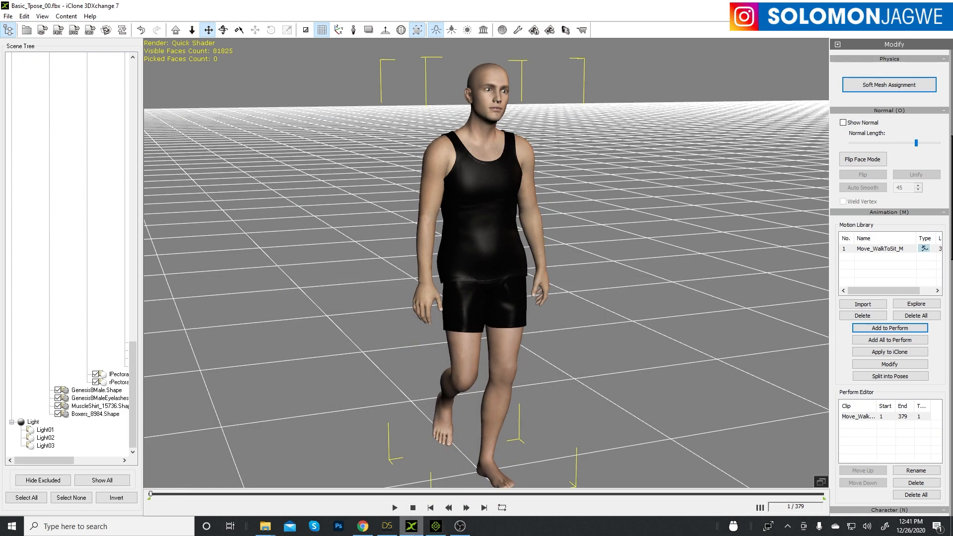
Switch to DAZ Studio and examine the suit's chest and the helmet up close in the Iray preview.
click(386, 525)
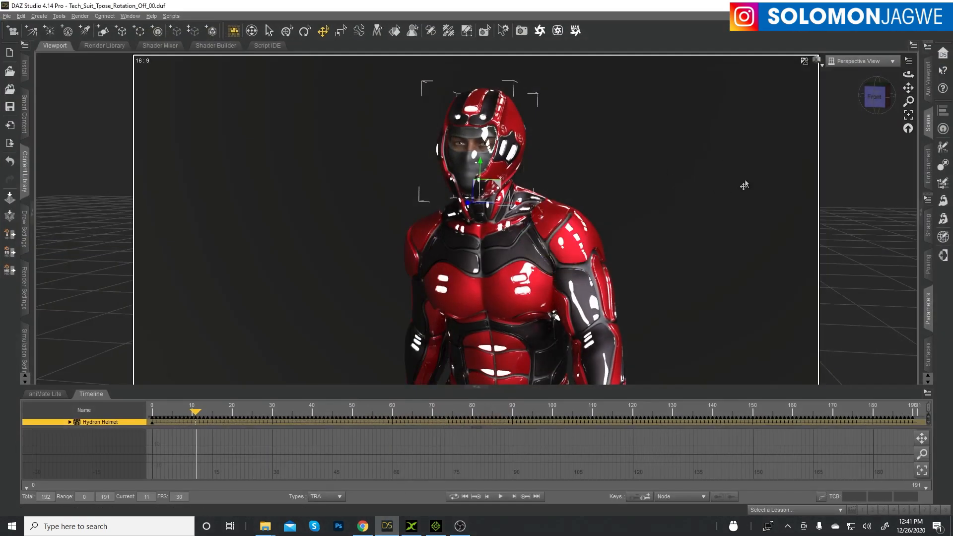
scroll(557, 173, down, 2)
scroll(558, 173, up, 3)
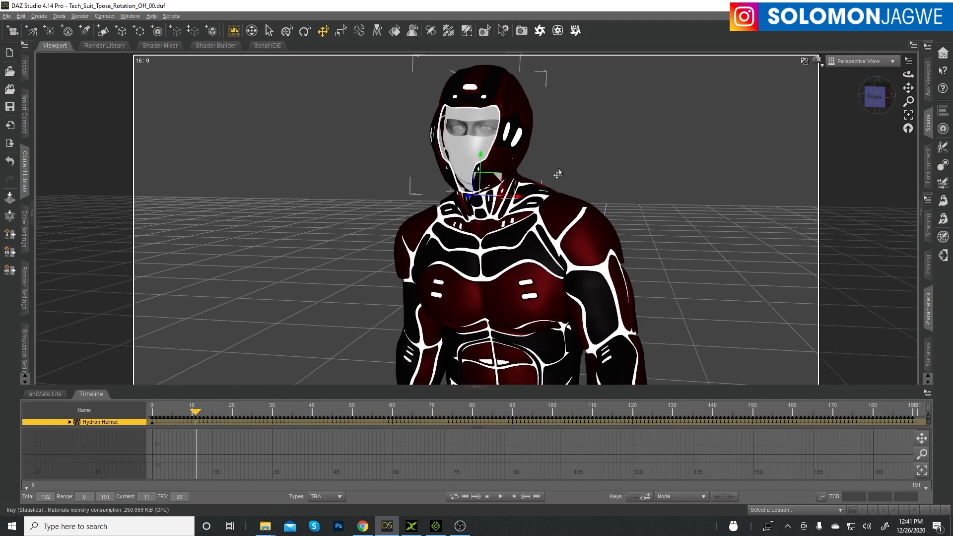
scroll(667, 156, up, 2)
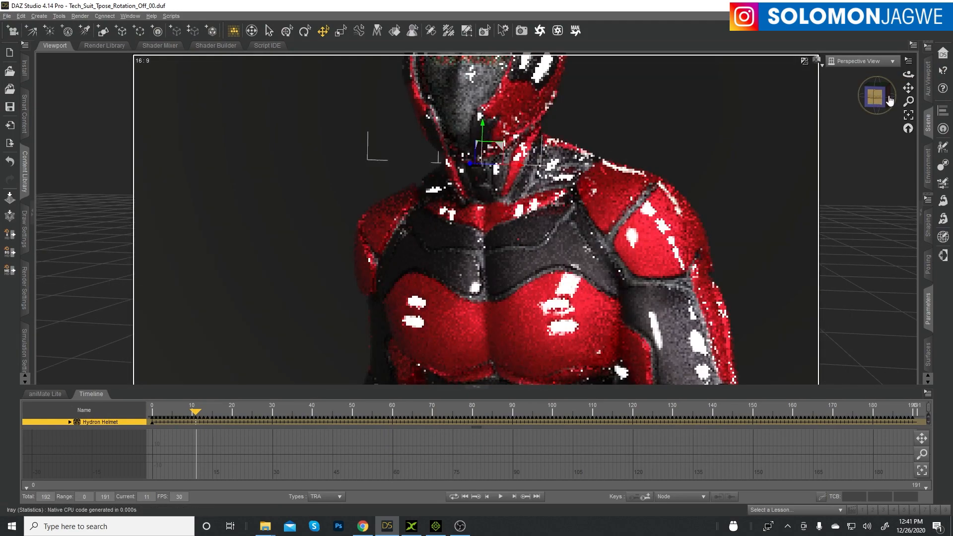
mouse_move(907, 88)
mouse_down()
mouse_move(906, 98)
mouse_move(900, 32)
mouse_up()
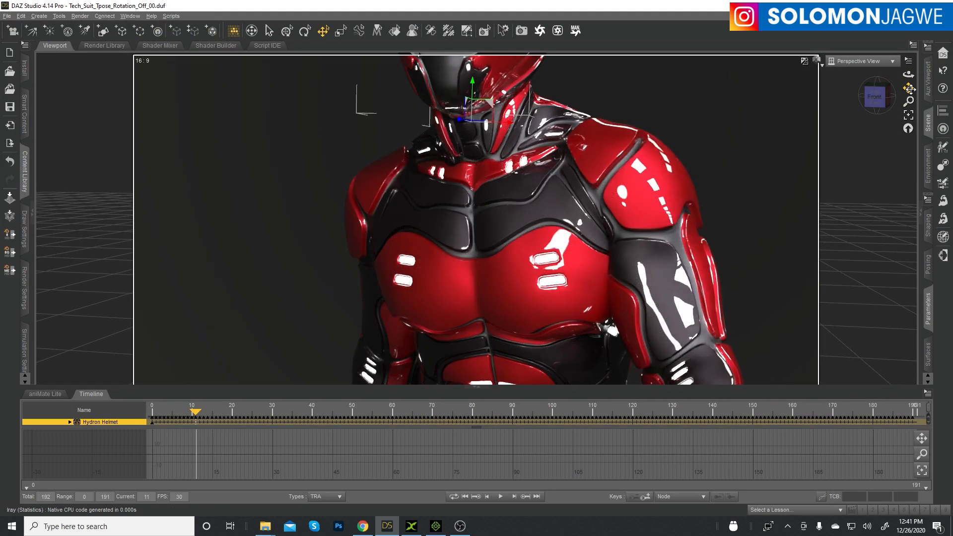
mouse_move(909, 94)
mouse_down()
mouse_move(918, 173)
mouse_move(899, 266)
mouse_up()
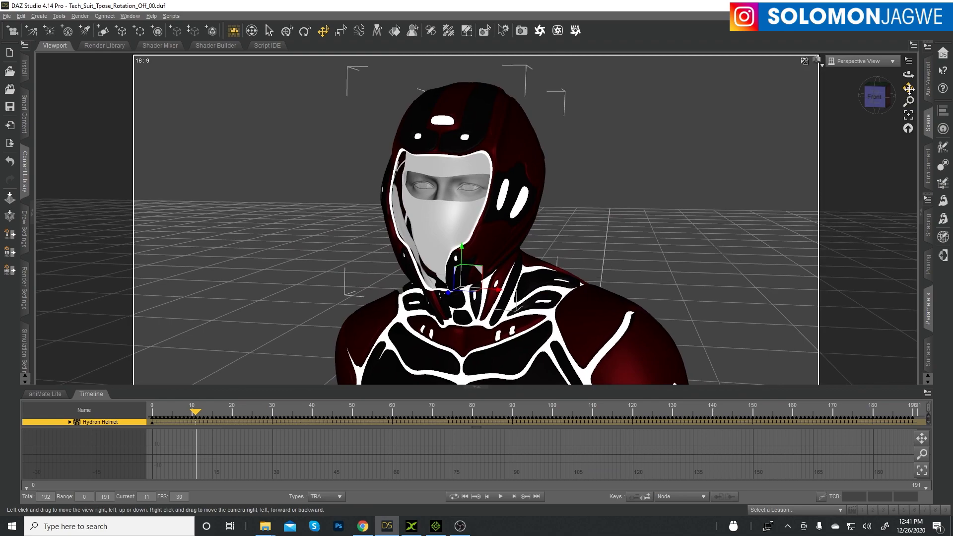